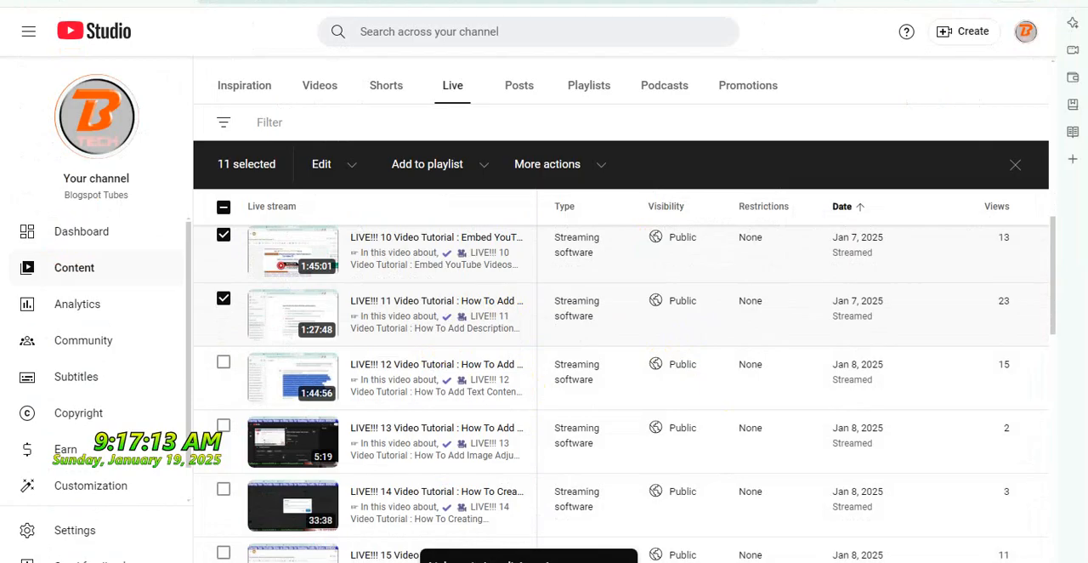
key(alt+Tab)
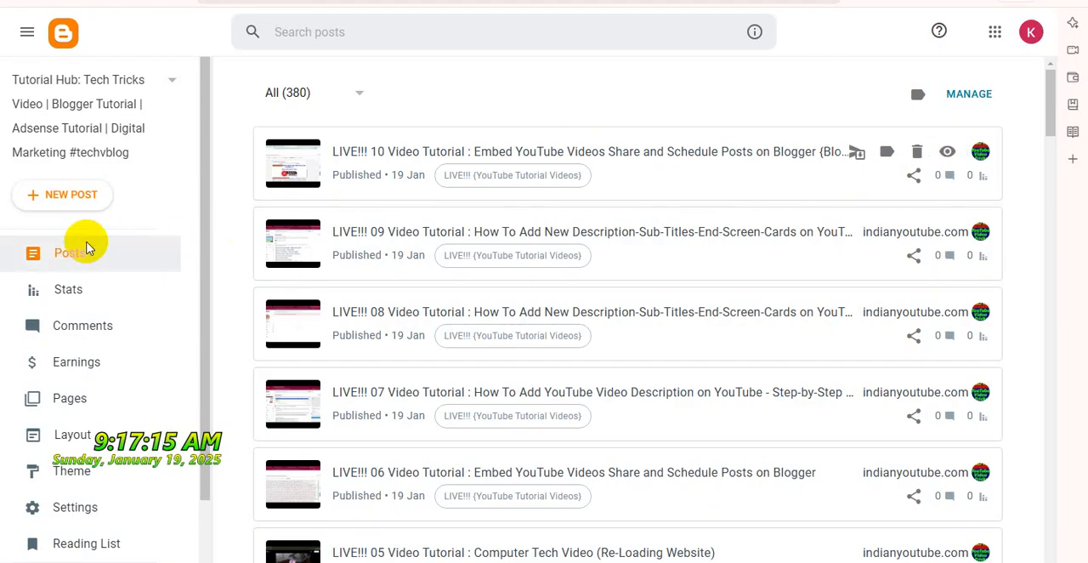
click(82, 195)
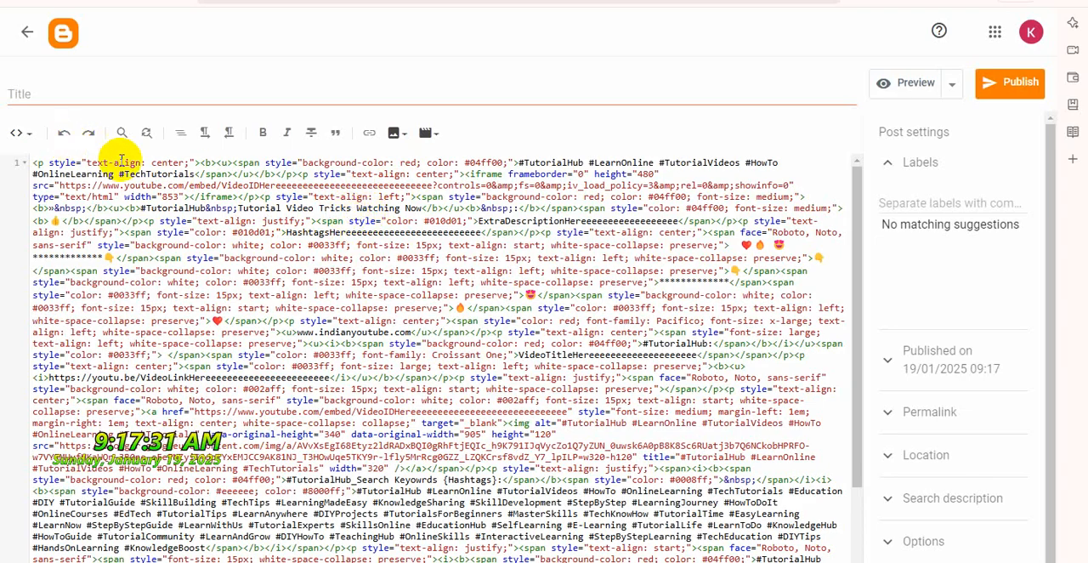
click(139, 95)
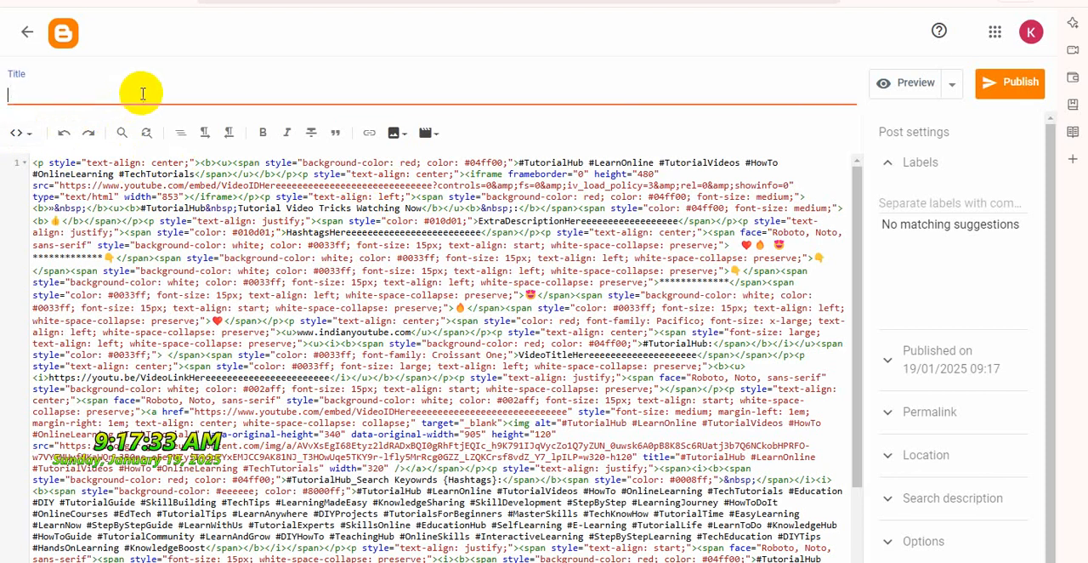
text(https://youtube.com/live/vc0a5bjXcew?feature=share)
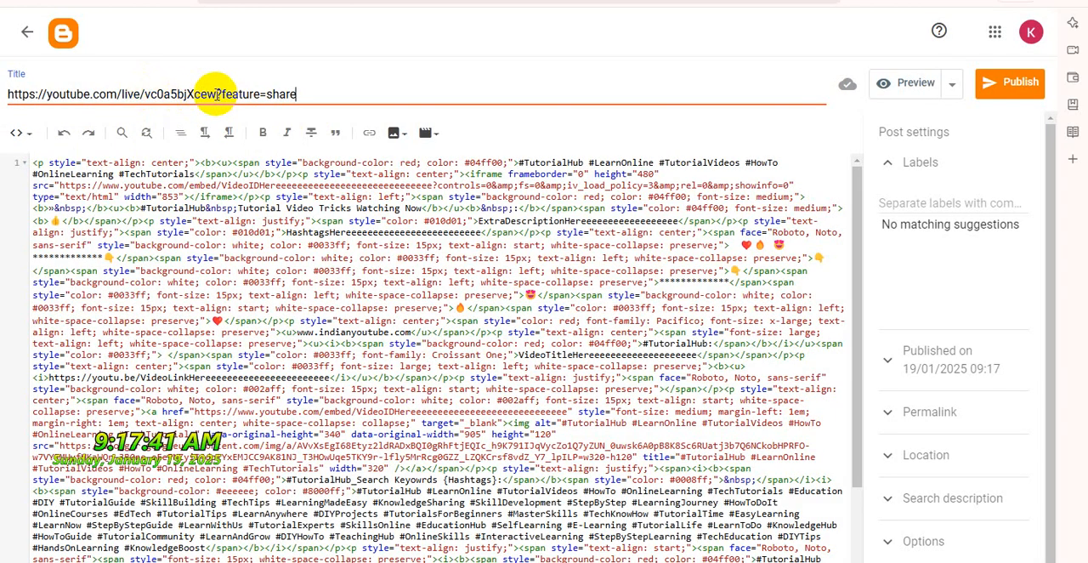
Copy live/vc0a5bjXcew from the title link and paste it over the VideoIDHere placeholder in the first iframe's embed address
drag(204, 95, 120, 94)
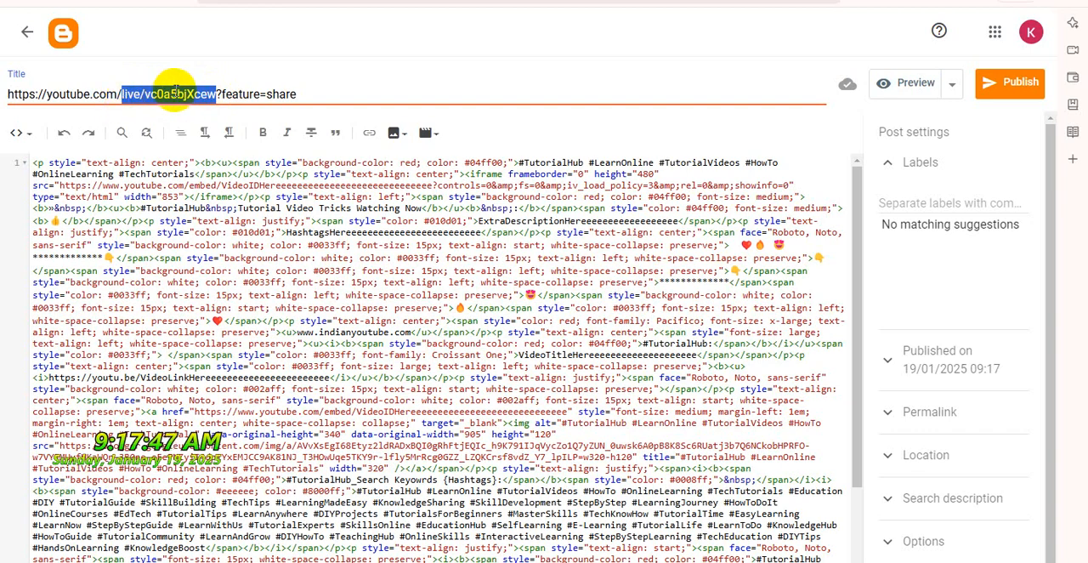
right_click(187, 96)
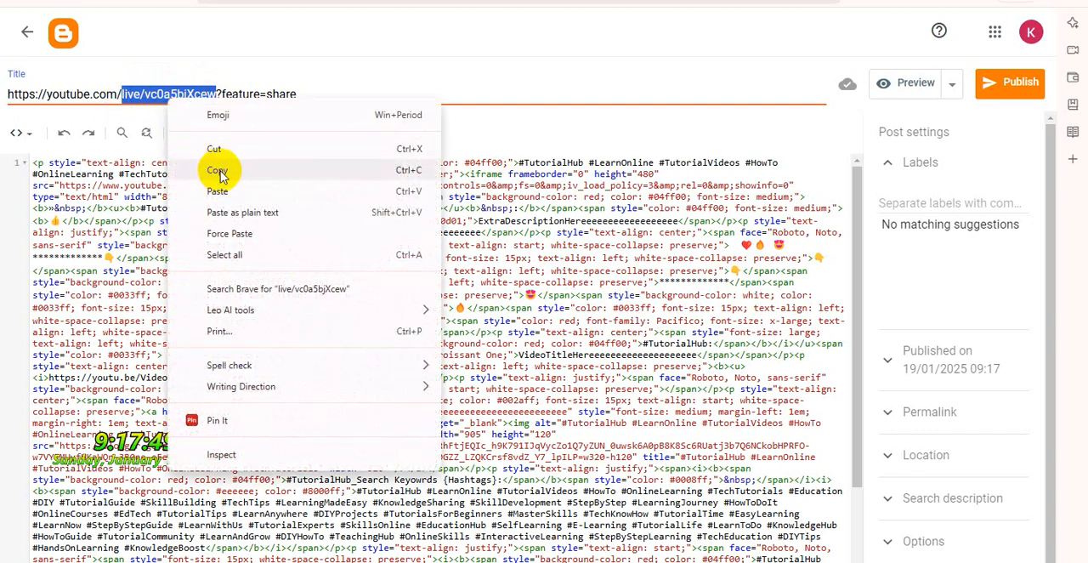
click(218, 170)
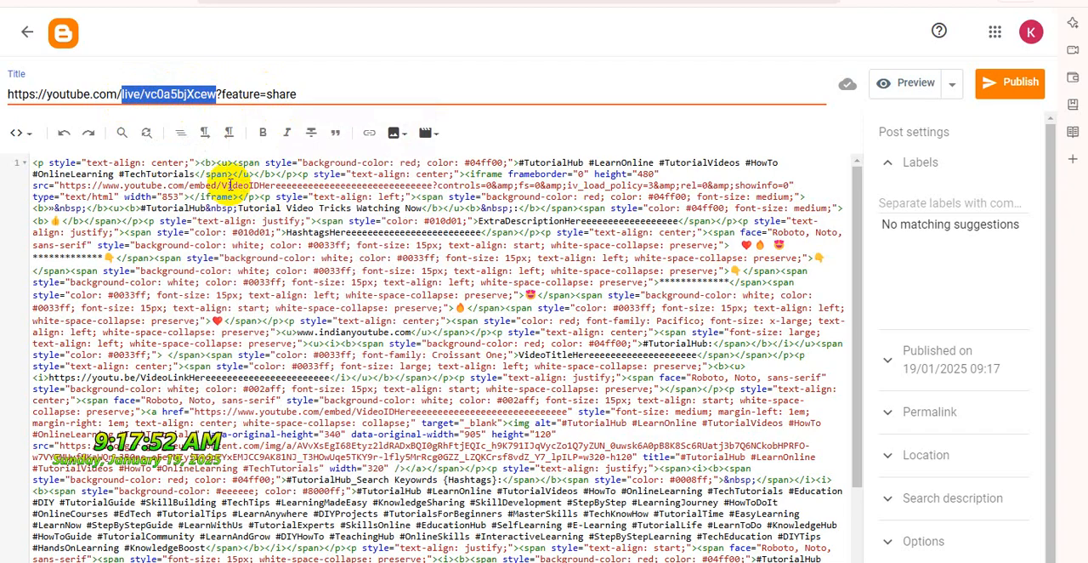
drag(223, 185, 377, 186)
click(376, 187)
double_click(339, 184)
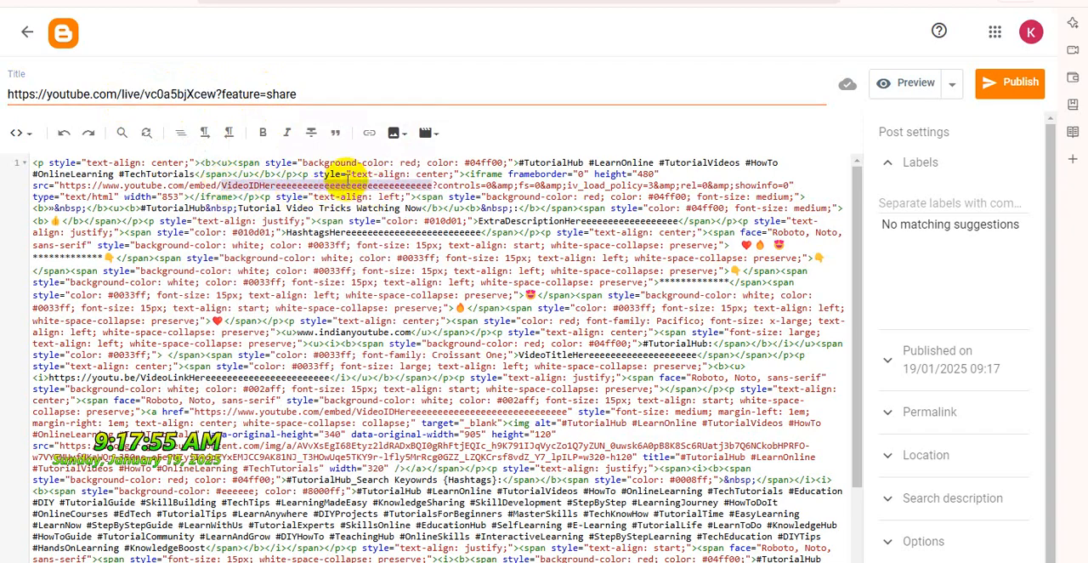
key(ctrl+v)
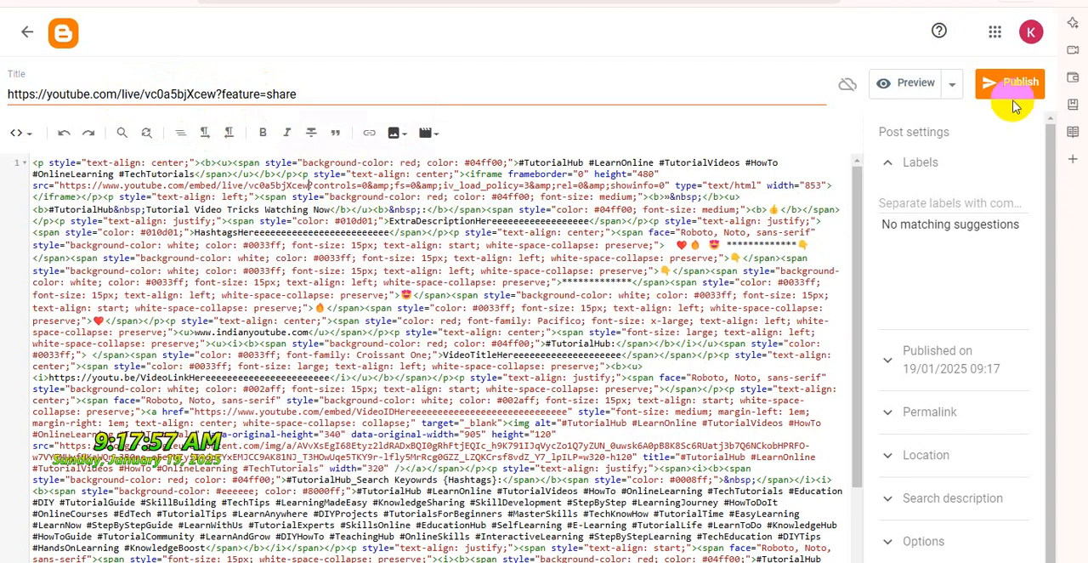
Preview the post, check the embedded video area and close the preview
click(906, 85)
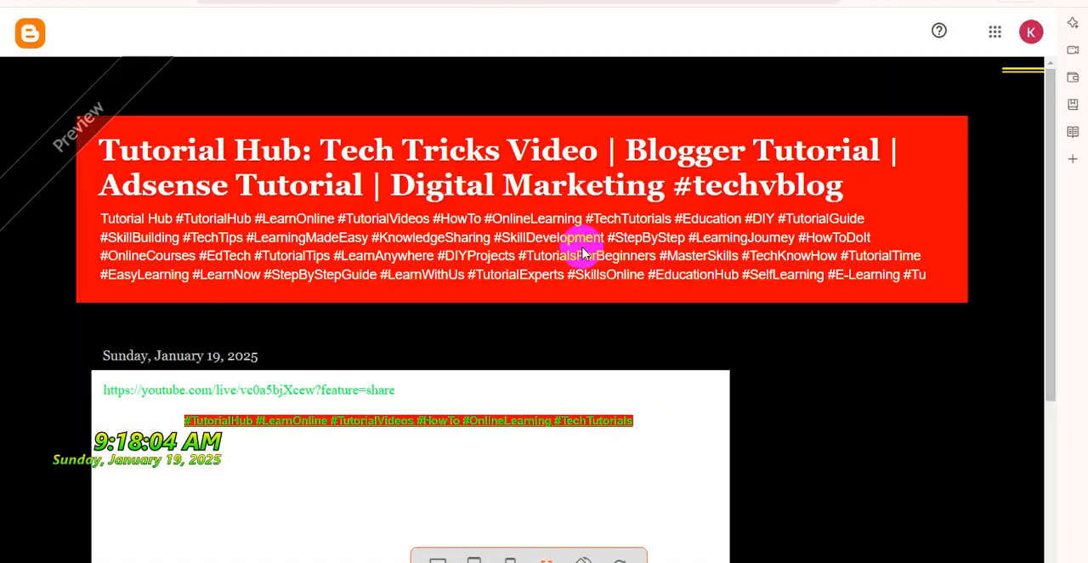
scroll(595, 255, down, 4)
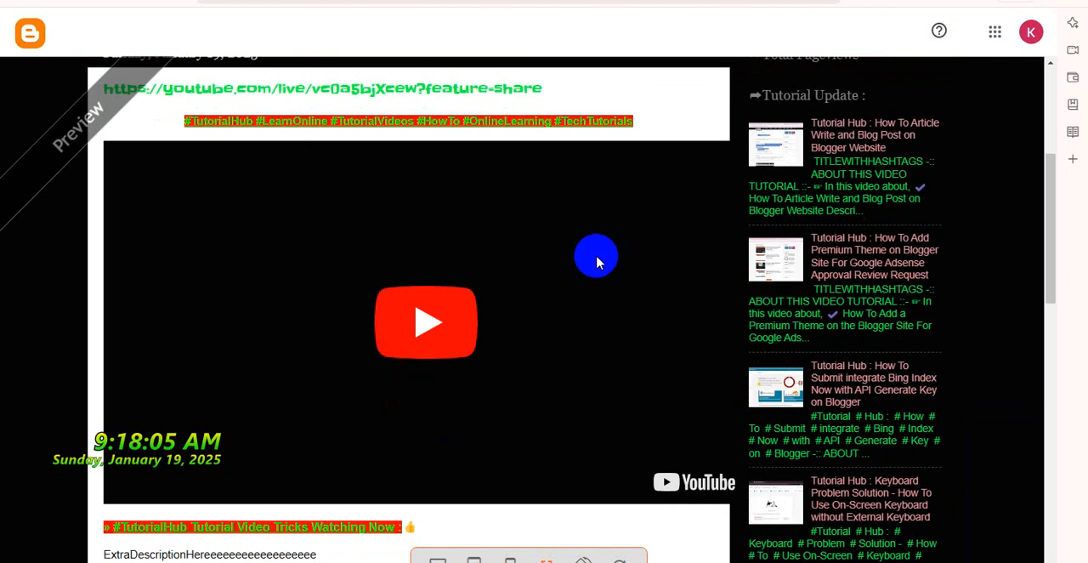
scroll(596, 262, down, 2)
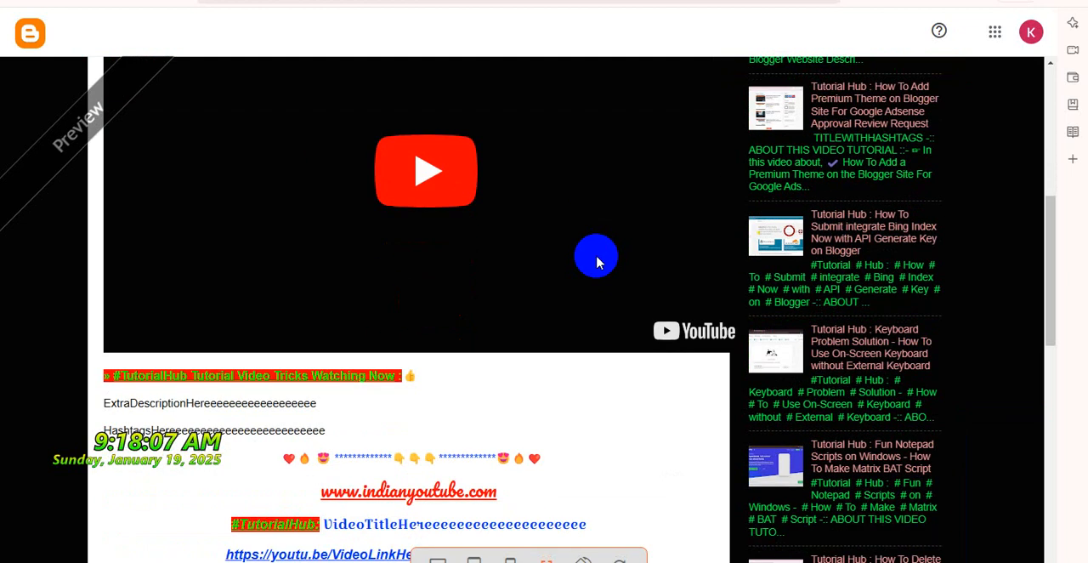
scroll(596, 259, up, 3)
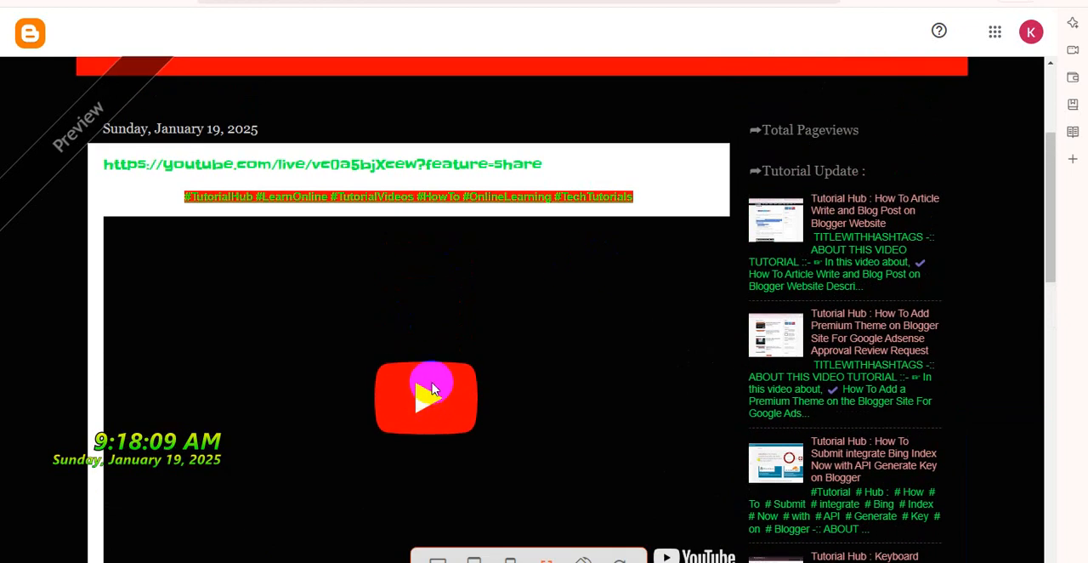
scroll(432, 389, down, 3)
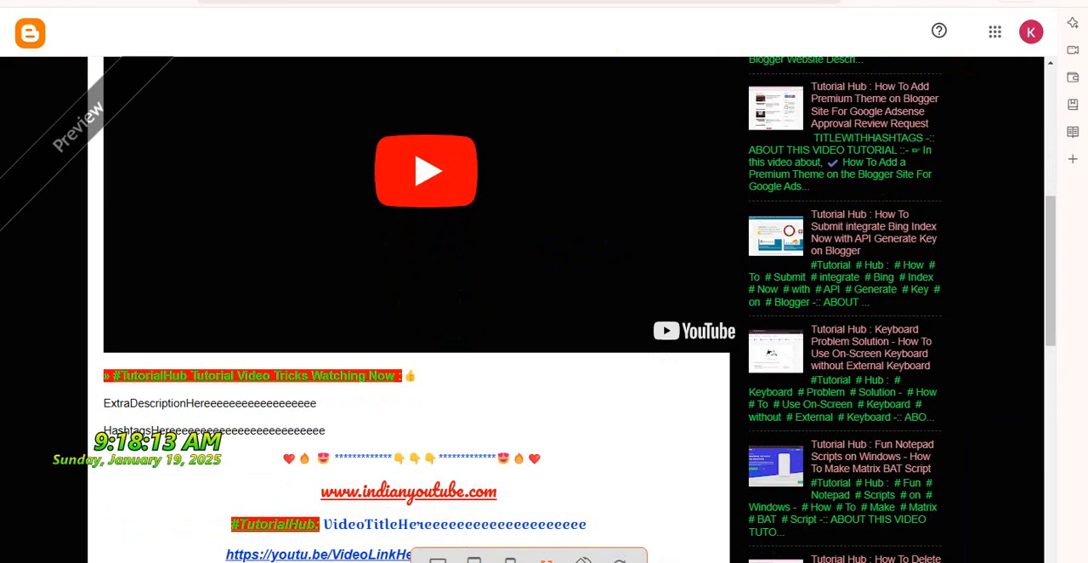
key(ctrl+w)
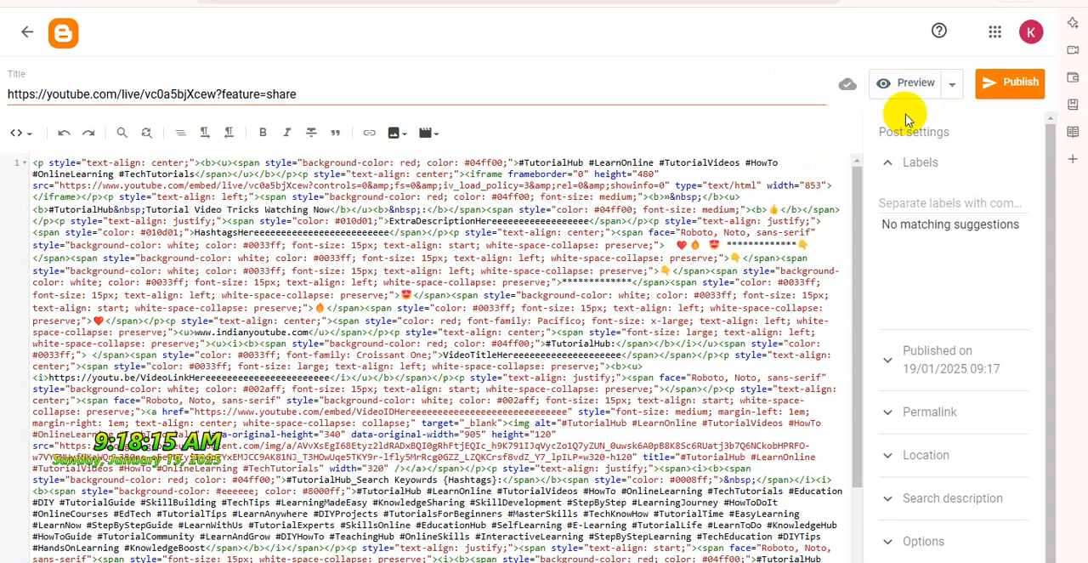
Publish the post to the blog and open its live page from the post list
click(1003, 92)
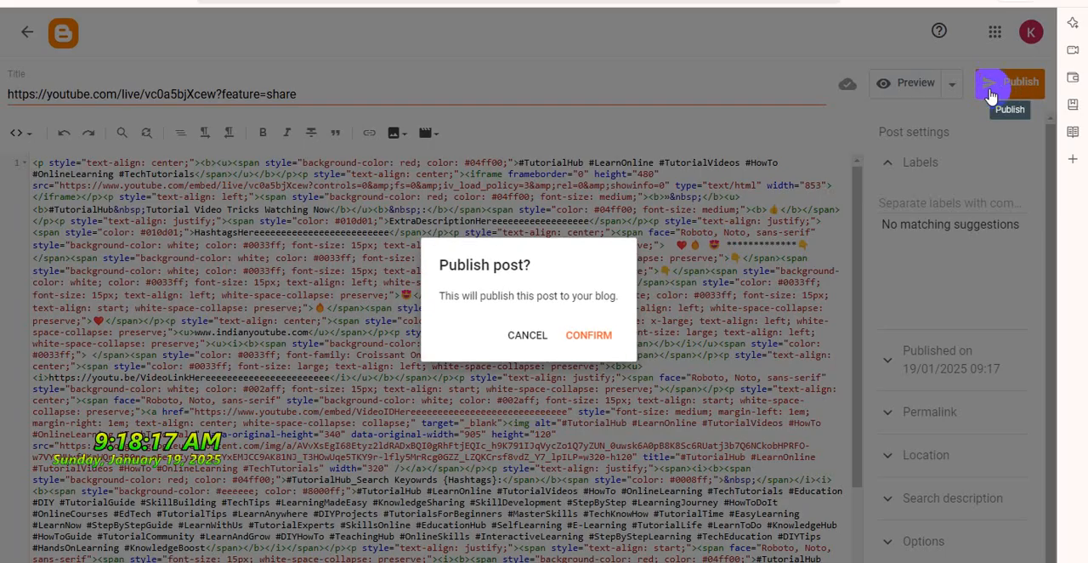
click(598, 335)
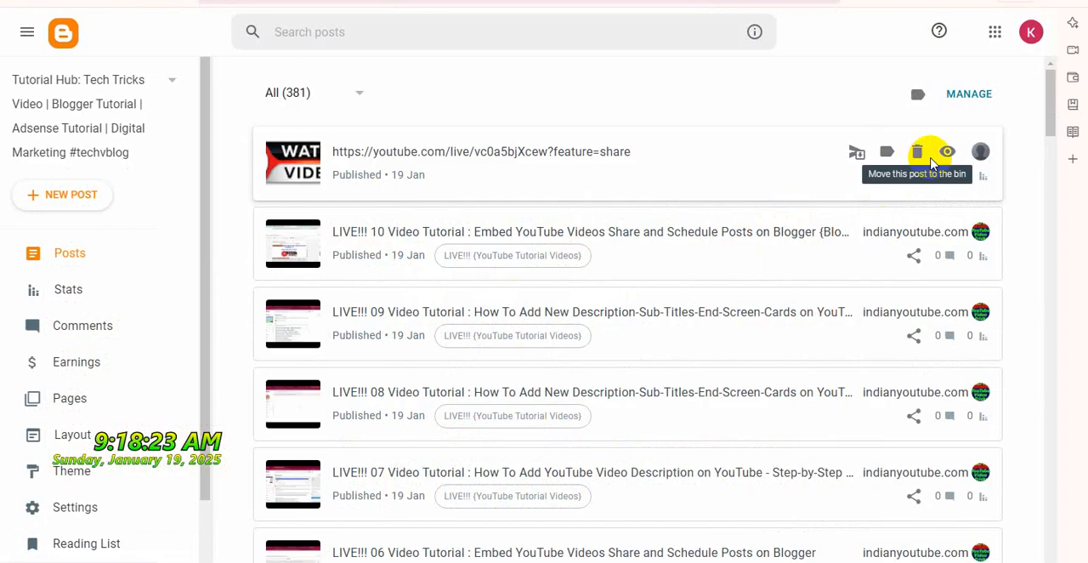
click(945, 152)
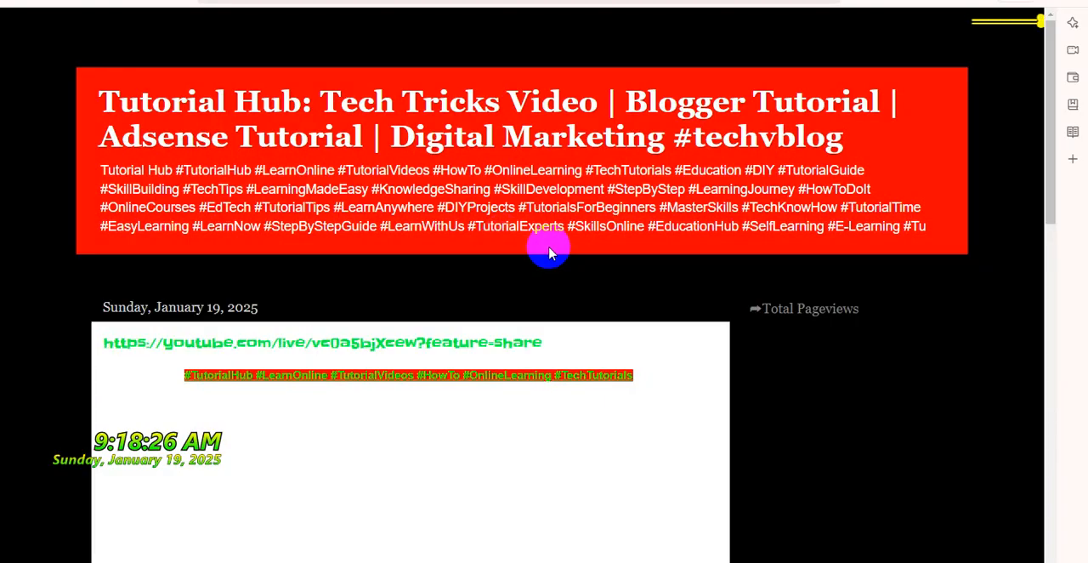
Try playing the embedded video on the published post and examine how the page displays it
scroll(553, 272, down, 3)
click(429, 279)
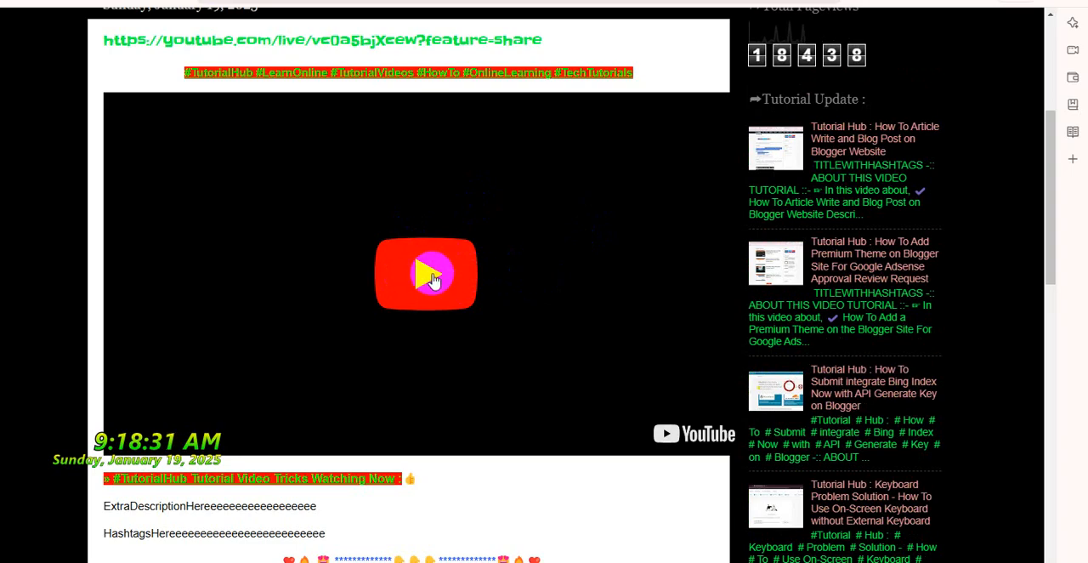
scroll(496, 277, up, 2)
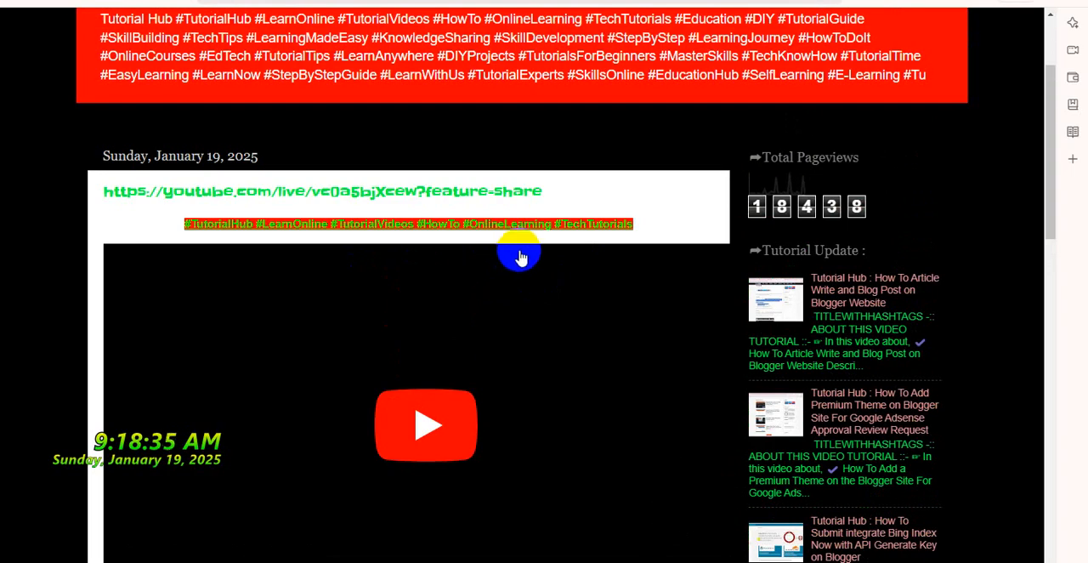
scroll(523, 258, down, 3)
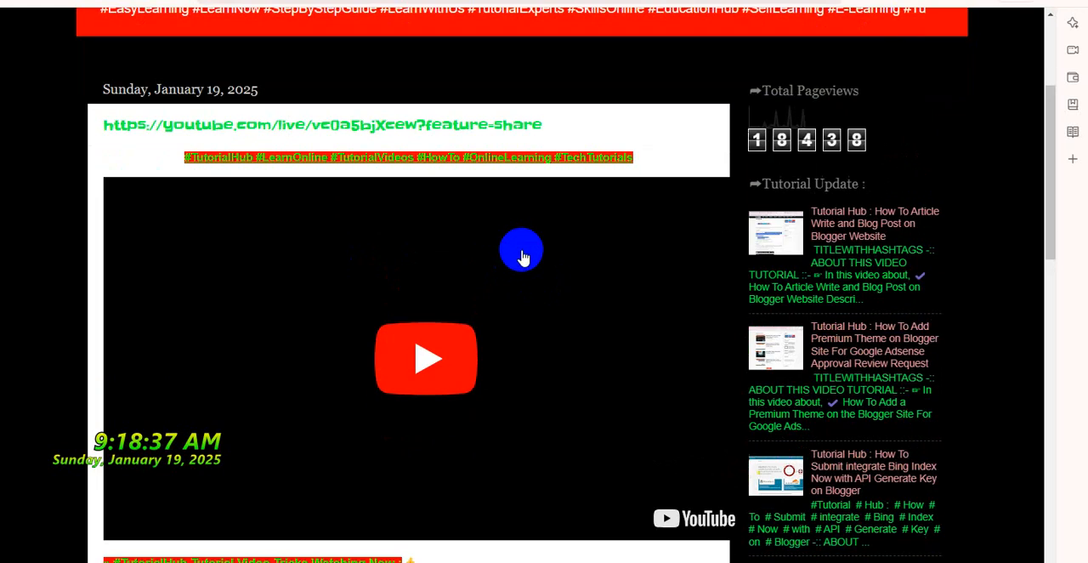
scroll(523, 257, up, 2)
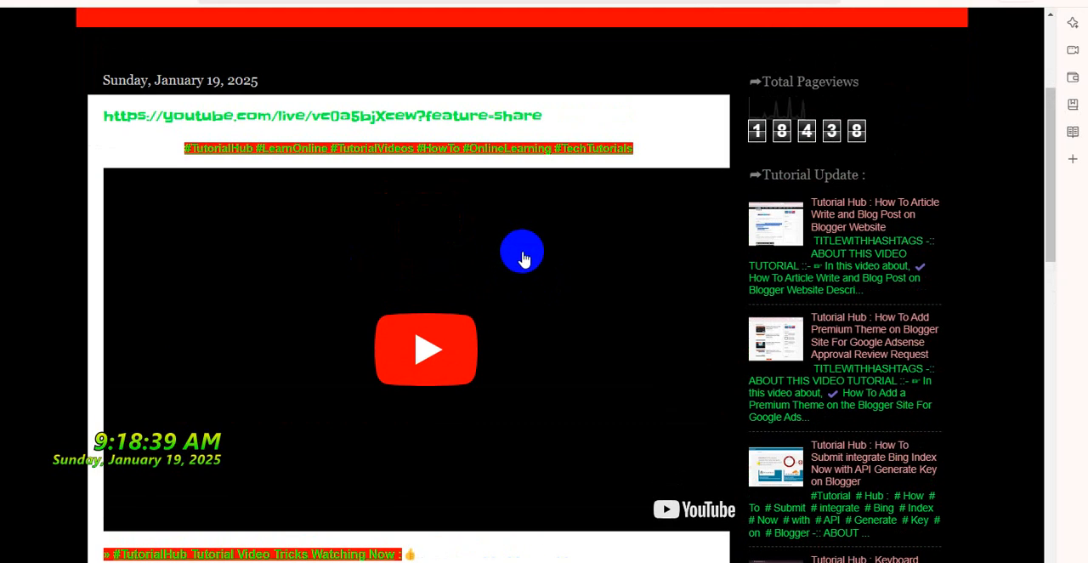
scroll(525, 265, up, 1)
scroll(525, 263, down, 6)
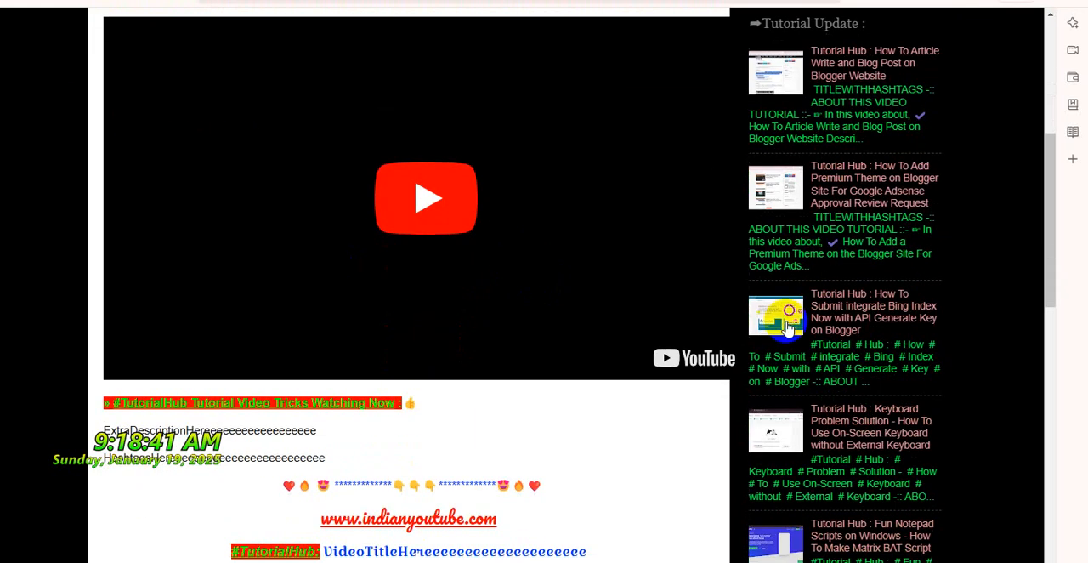
scroll(918, 360, down, 7)
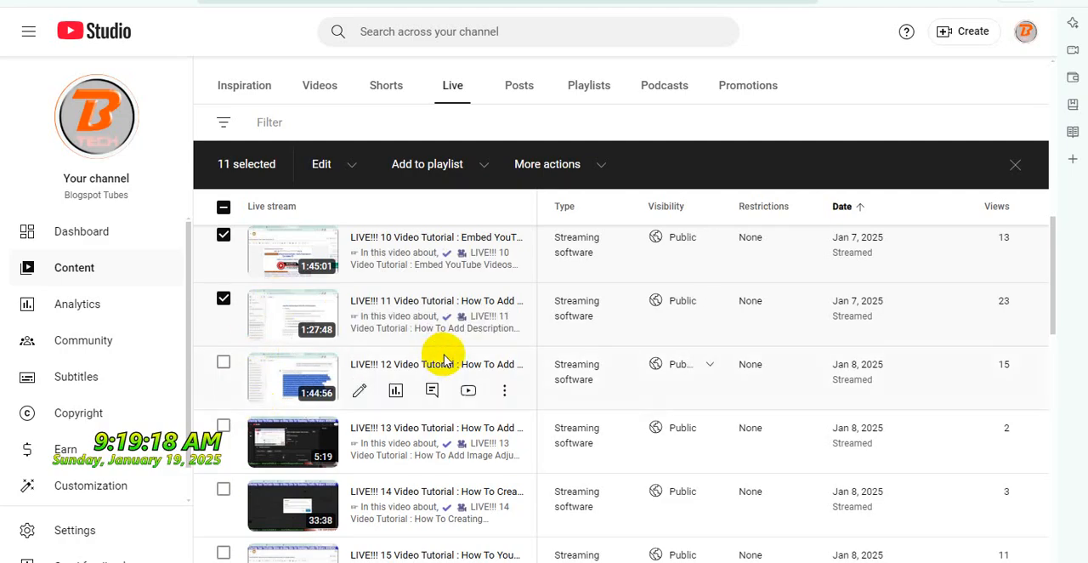
Switch to YouTube Studio, open the LIVE!!! 11 video on YouTube and copy its full title
scroll(443, 360, up, 1)
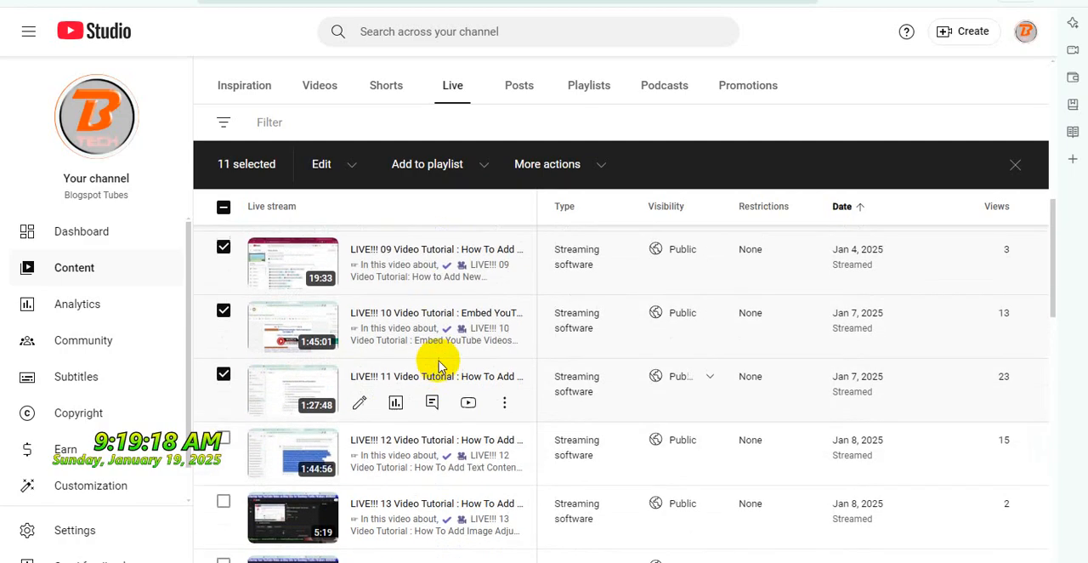
scroll(432, 357, down, 1)
click(469, 329)
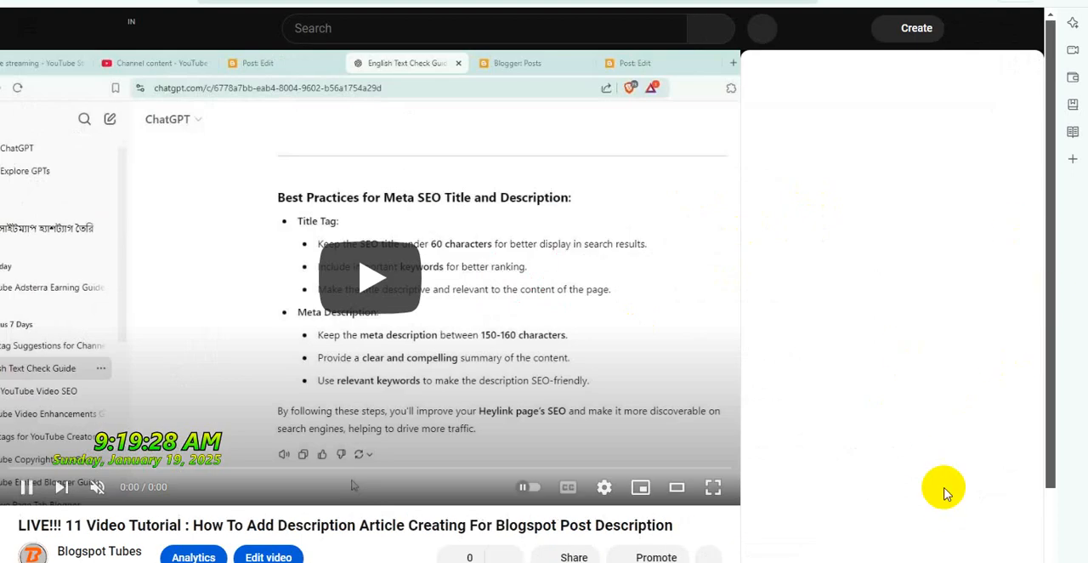
triple_click(436, 524)
right_click(436, 525)
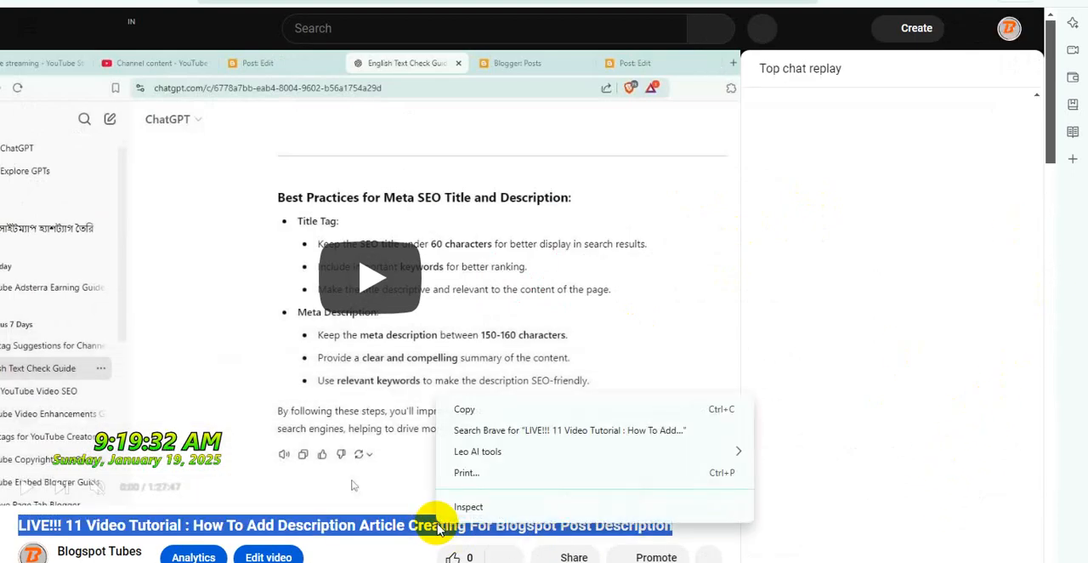
click(463, 411)
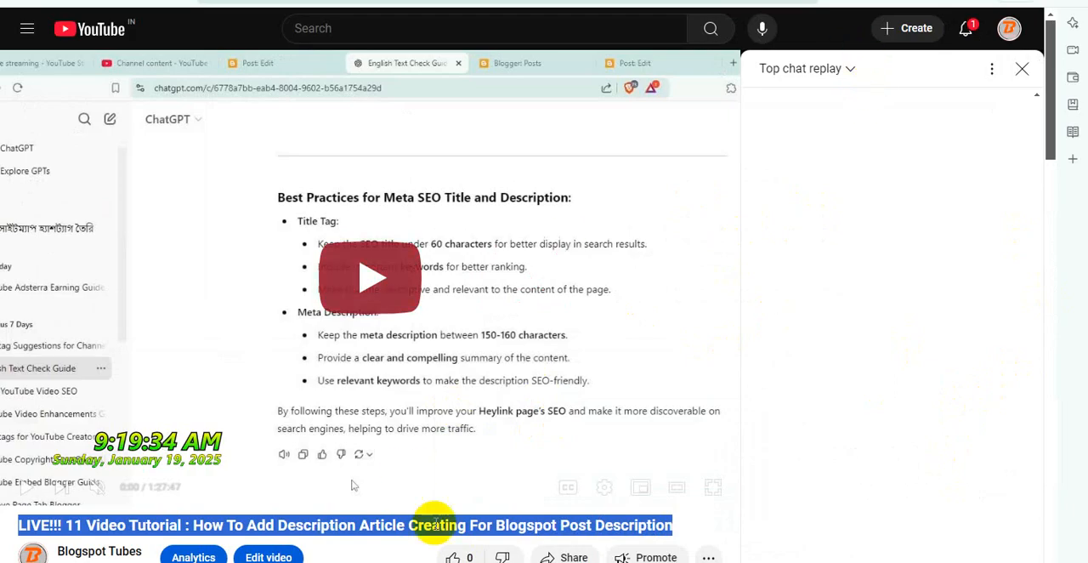
Share the video to Blogger, choosing the Tutorial Hub: Tech Tricks Video blog as the destination
scroll(547, 486, down, 1)
click(558, 482)
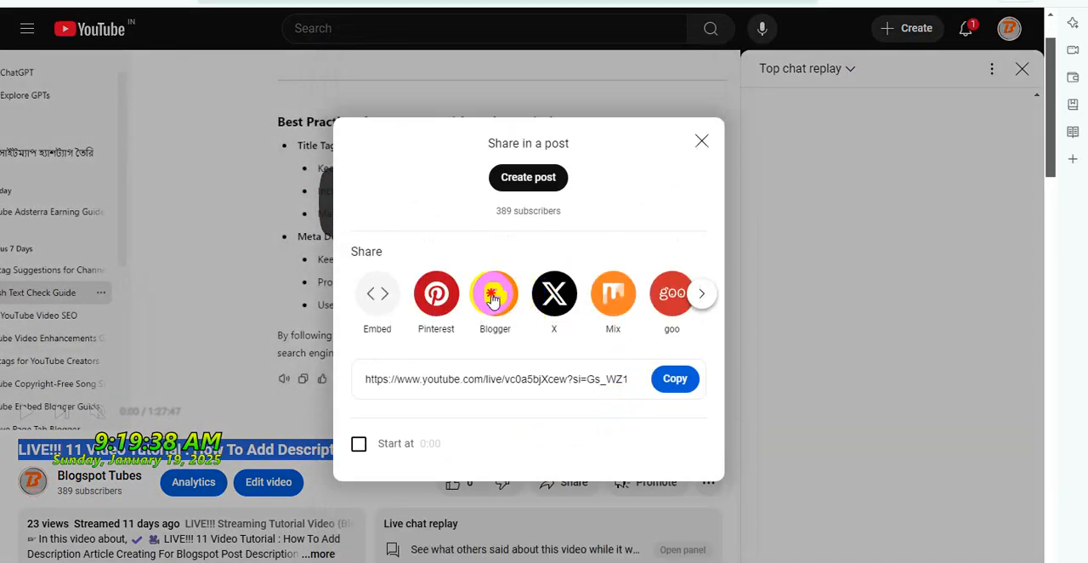
click(493, 294)
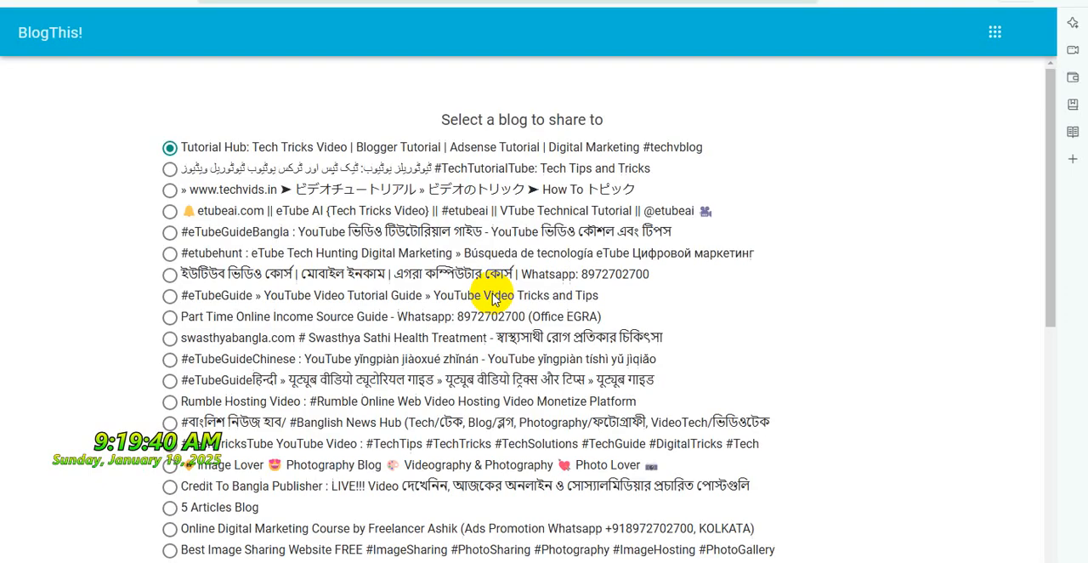
scroll(515, 255, down, 5)
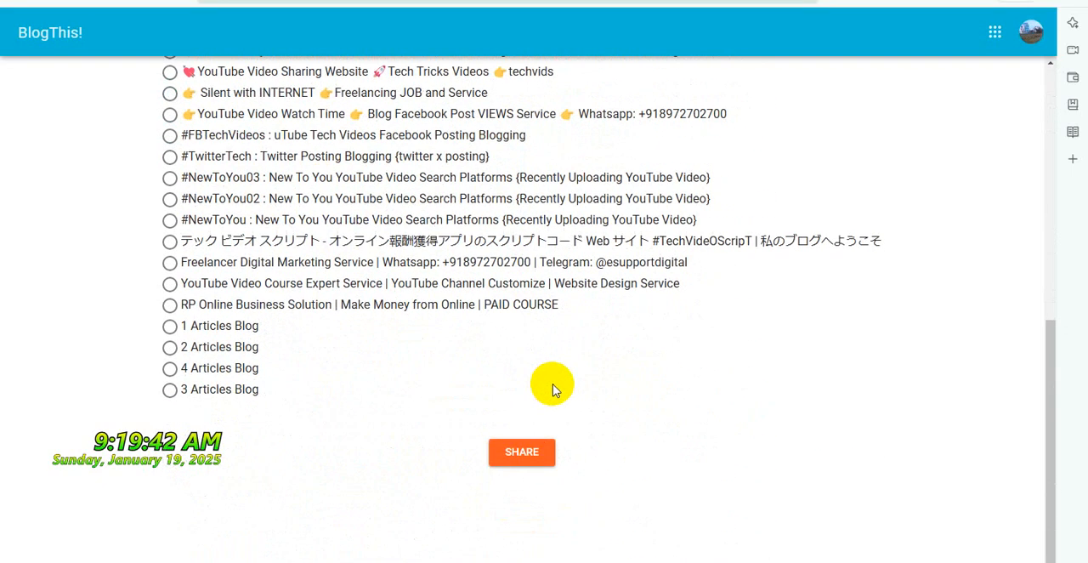
click(537, 451)
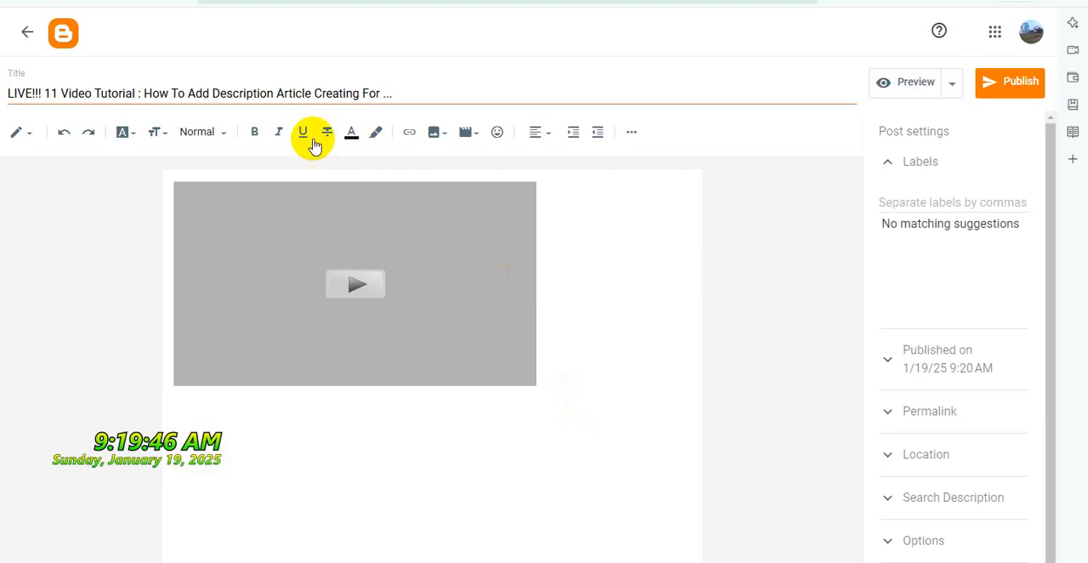
Replace the shortened post title with the copied full video title and switch the post editor to HTML view
click(325, 91)
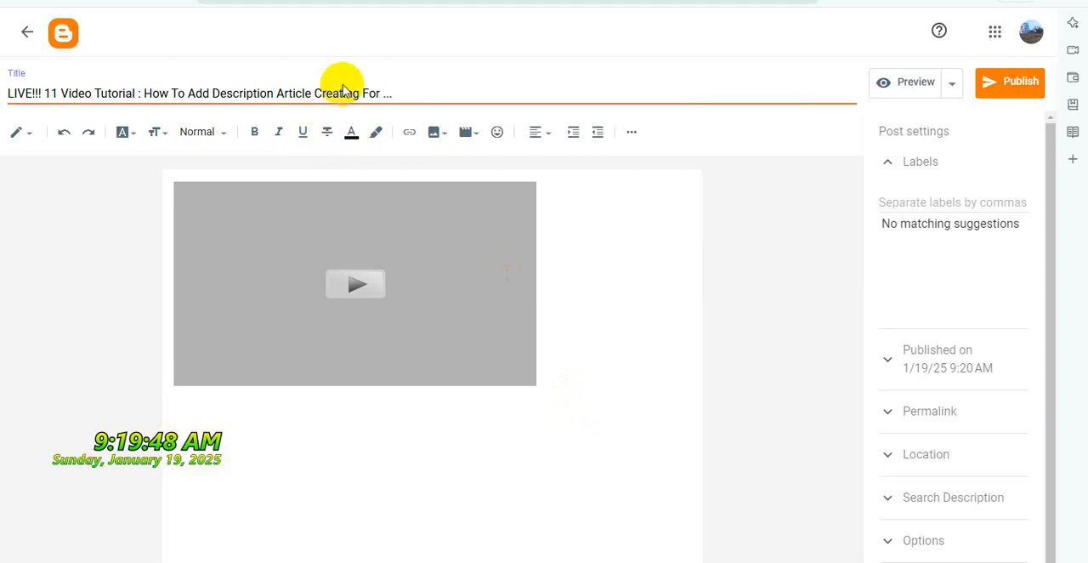
key(ctrl+a)
key(ctrl+v)
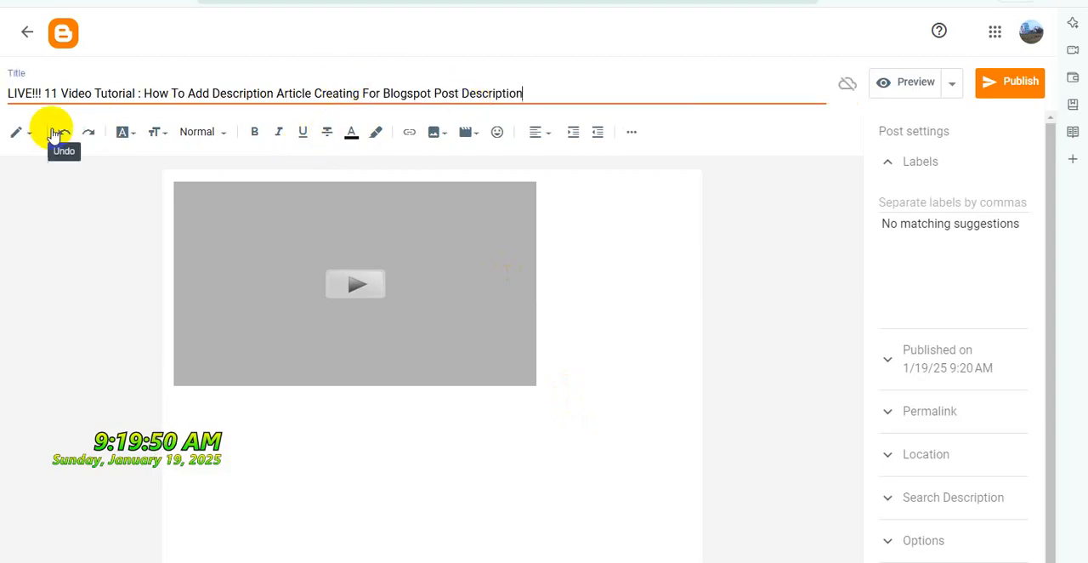
click(20, 133)
click(59, 107)
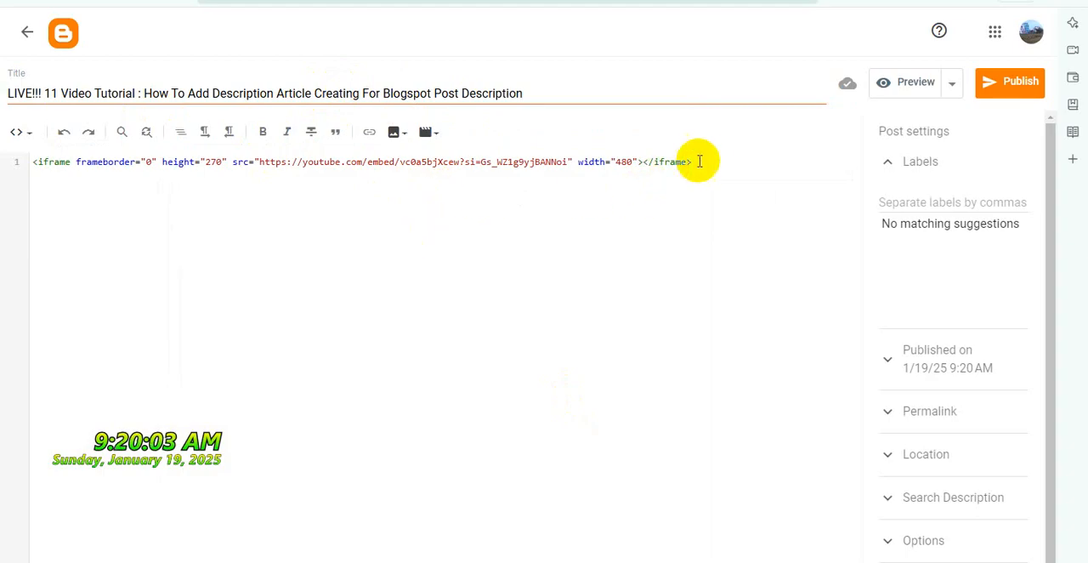
Paste the post template HTML after the iframe and move the video's embed address into the template's placeholder video address
key(ctrl+v)
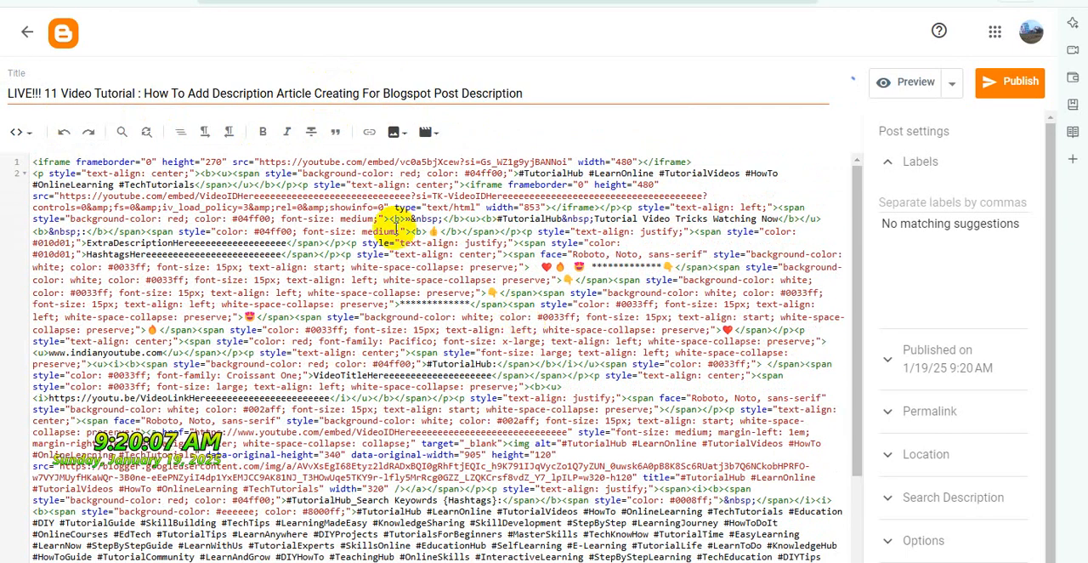
drag(260, 161, 554, 161)
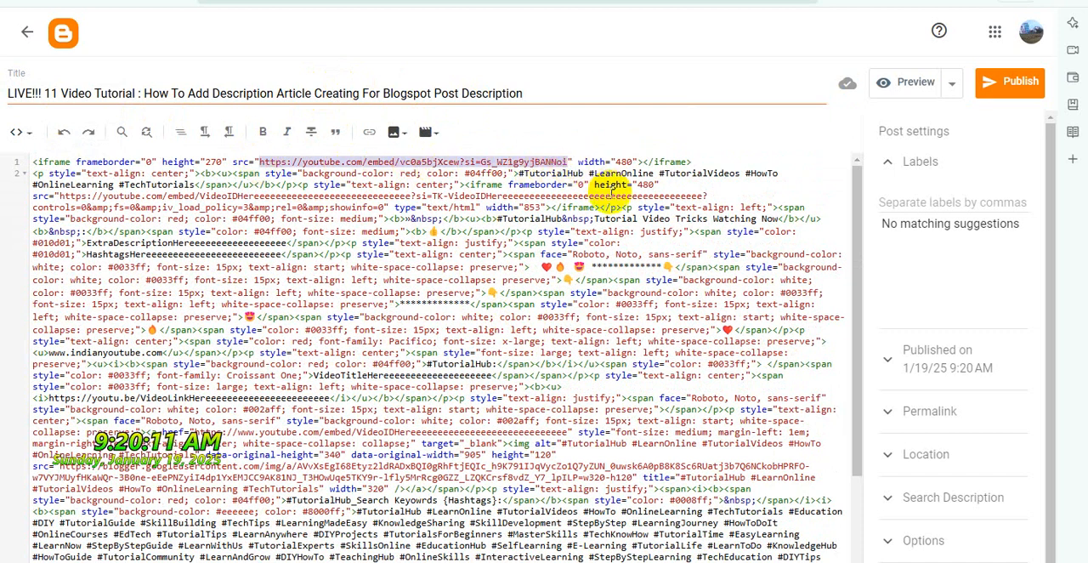
key(Delete)
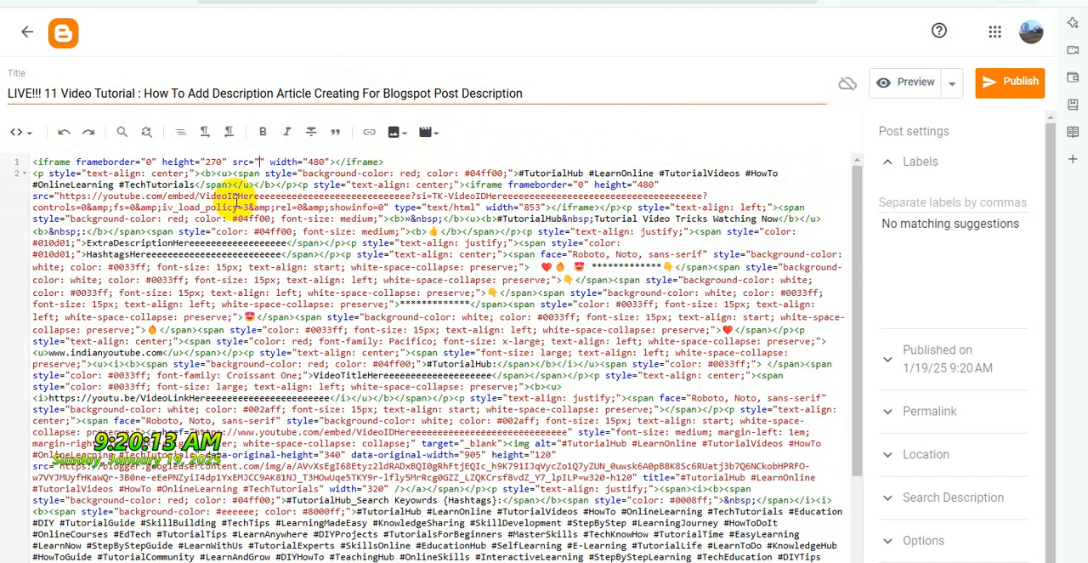
drag(58, 196, 694, 196)
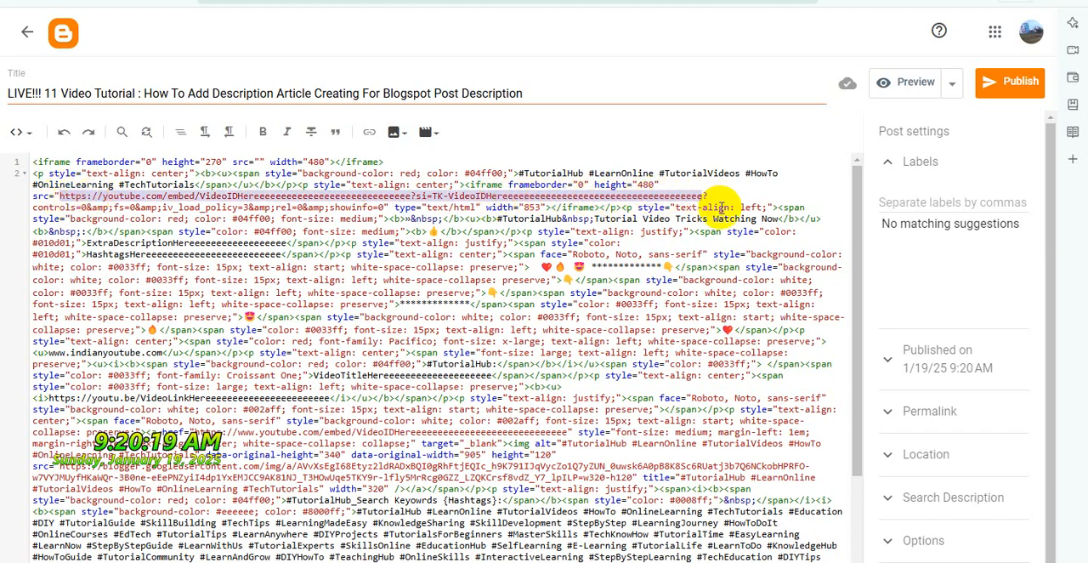
key(ctrl+v)
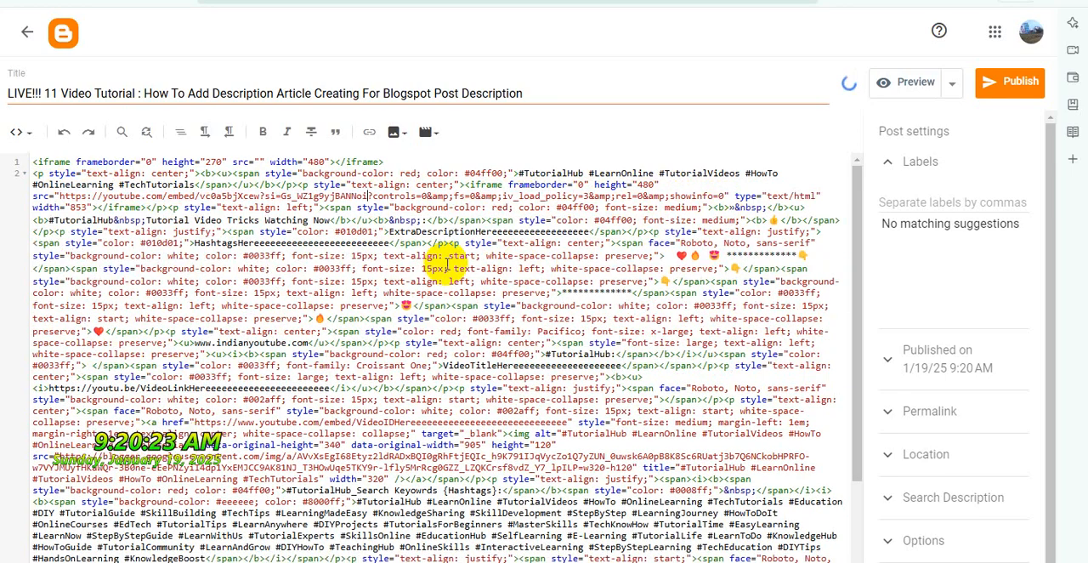
Delete the emptied original iframe line above the template in the post HTML
drag(394, 161, 13, 153)
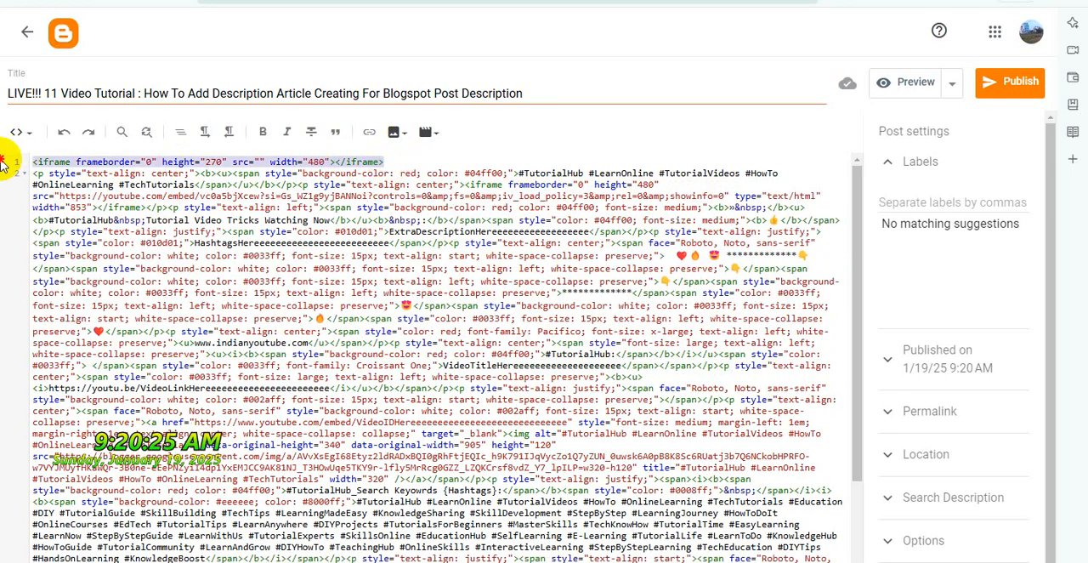
key(Delete)
key(Delete)
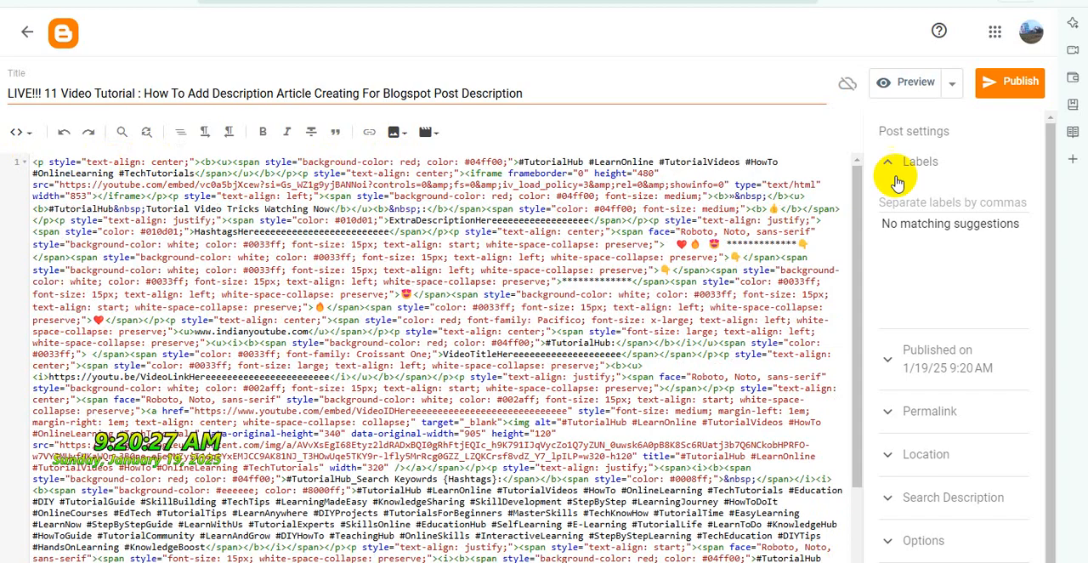
Set reader comments to "Do not allow, hide existing" and add the label LIVE!!! {YouTube Tutorial Videos}
click(927, 539)
click(914, 484)
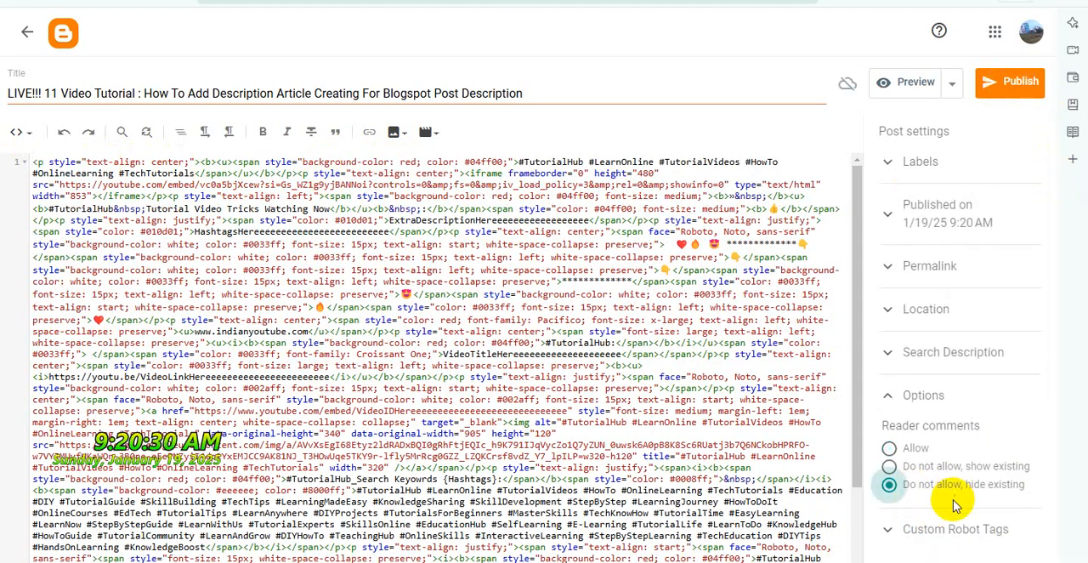
click(963, 170)
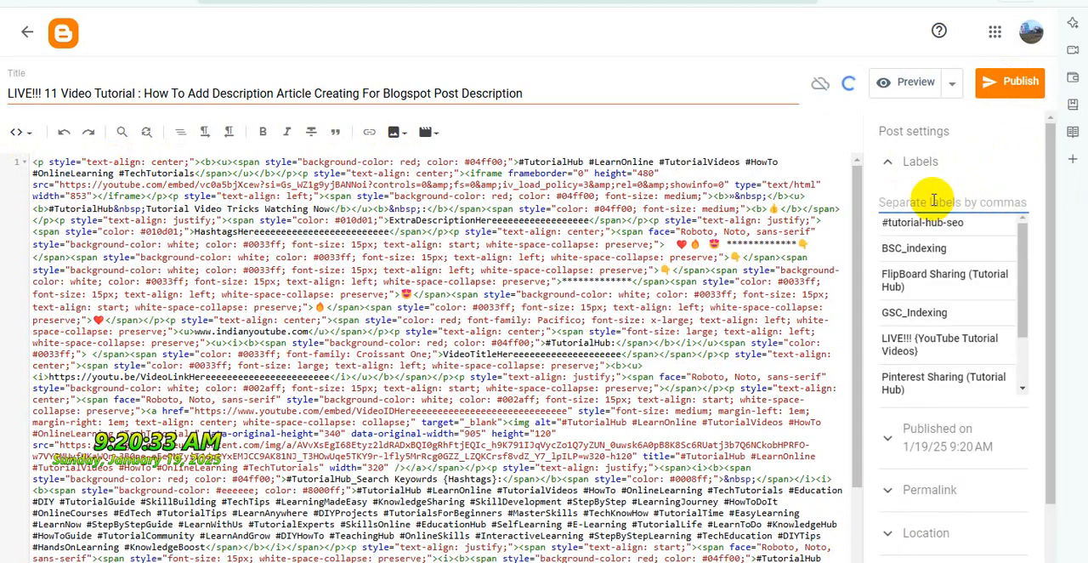
click(963, 342)
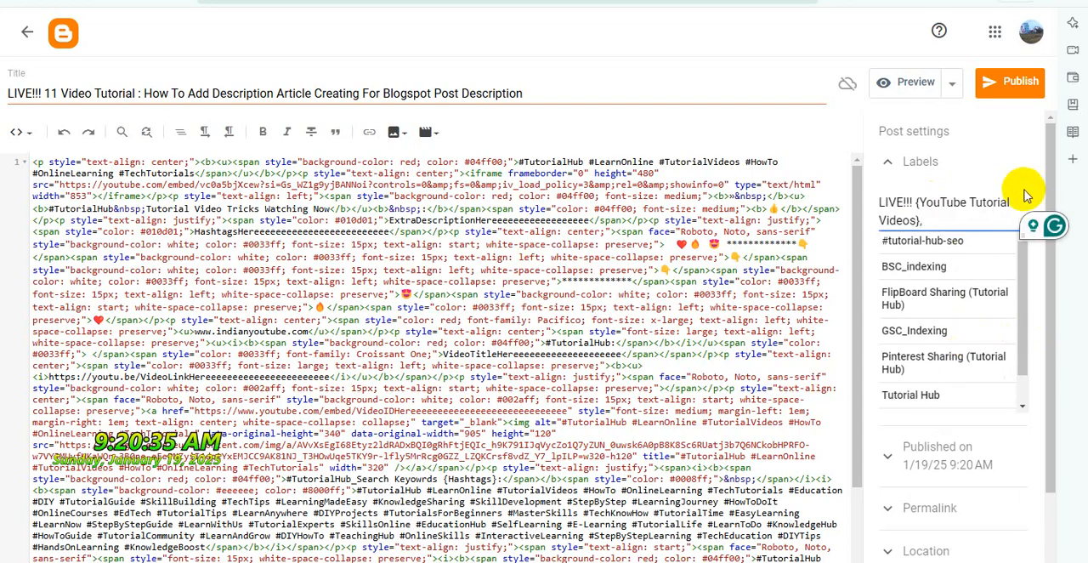
Publish the LIVE!!! 11 post and check the embedded video on its published page
click(1010, 88)
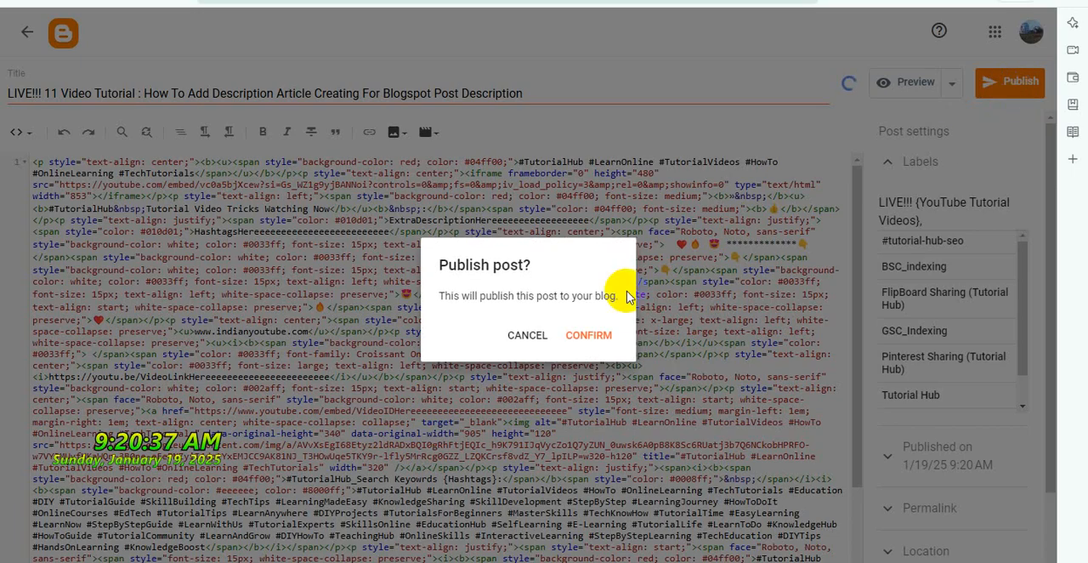
click(590, 332)
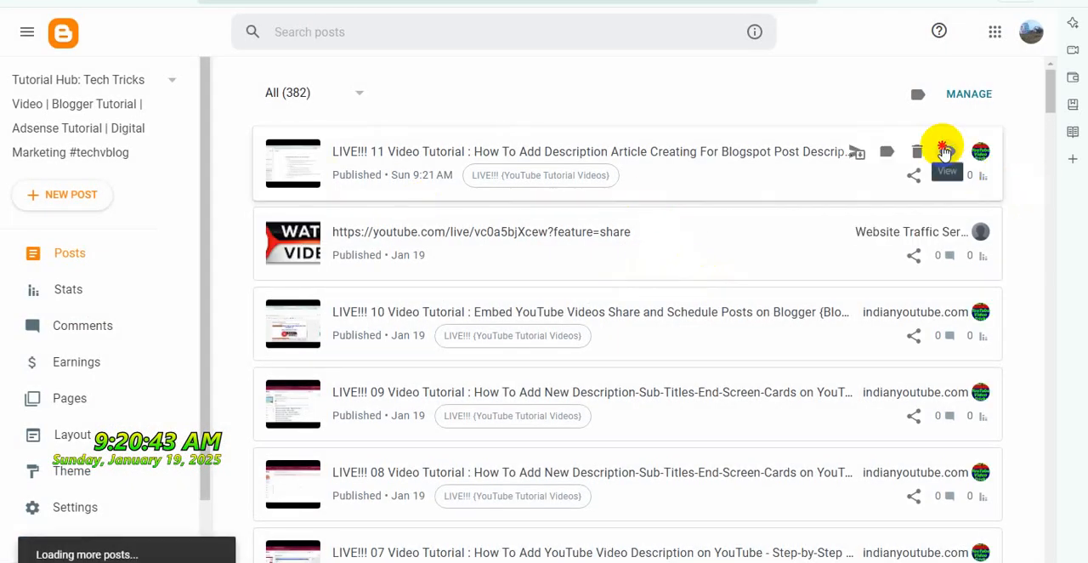
click(945, 151)
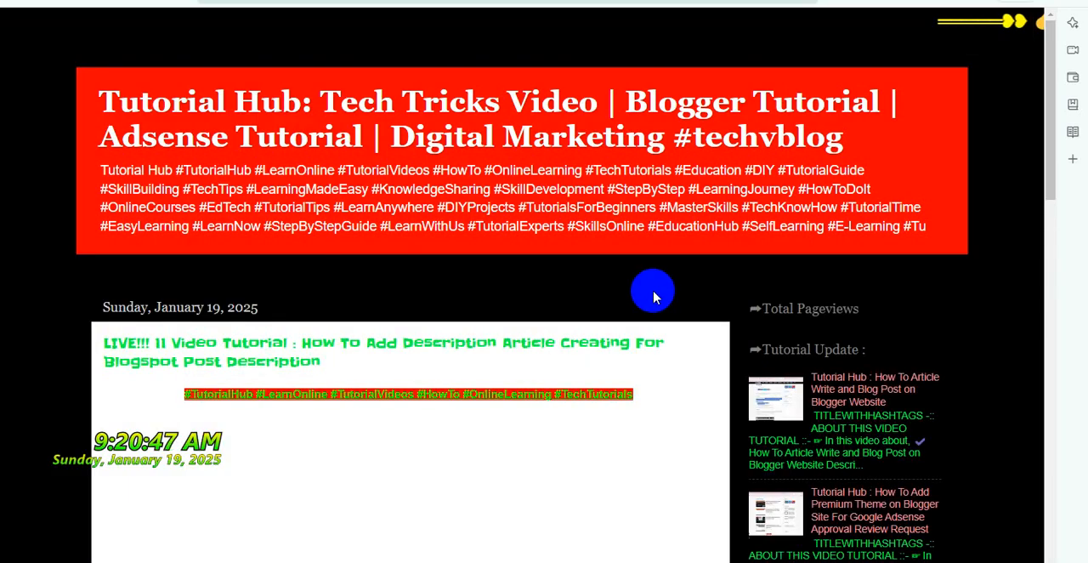
scroll(654, 295, down, 3)
scroll(657, 297, down, 3)
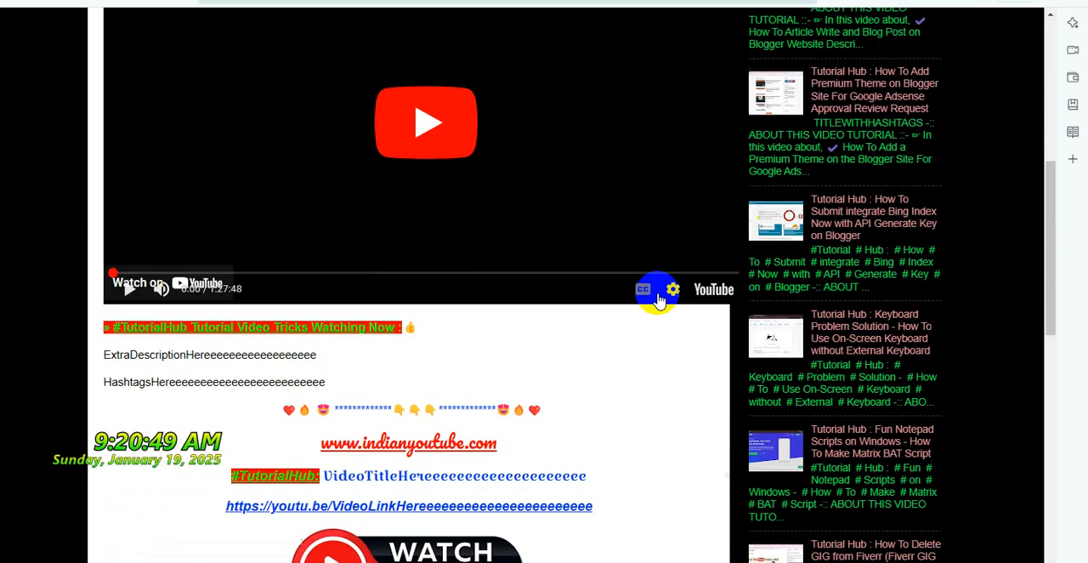
scroll(652, 292, down, 1)
scroll(659, 299, up, 4)
scroll(659, 299, up, 1)
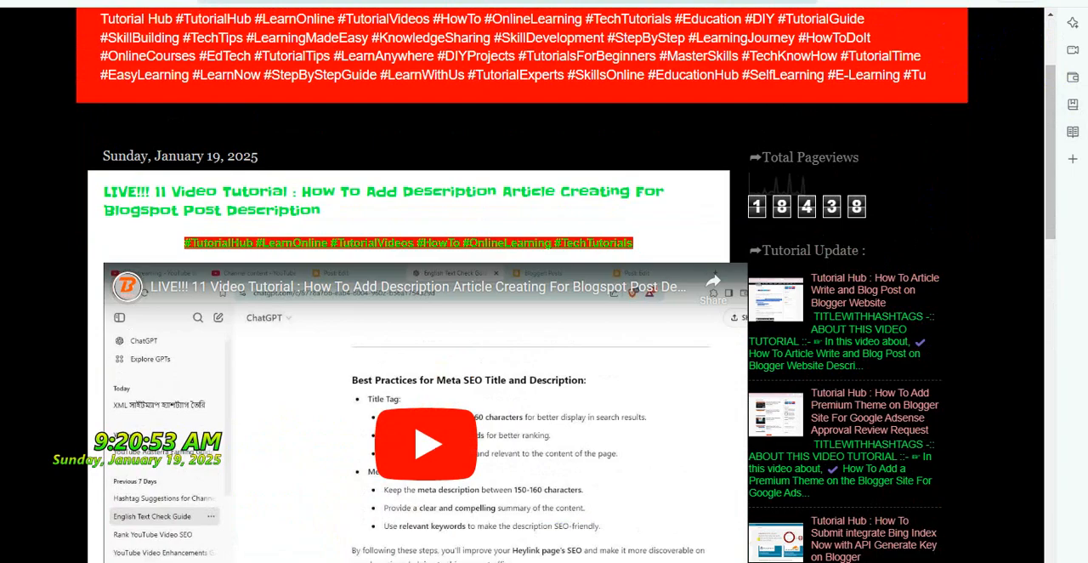
key(ctrl+w)
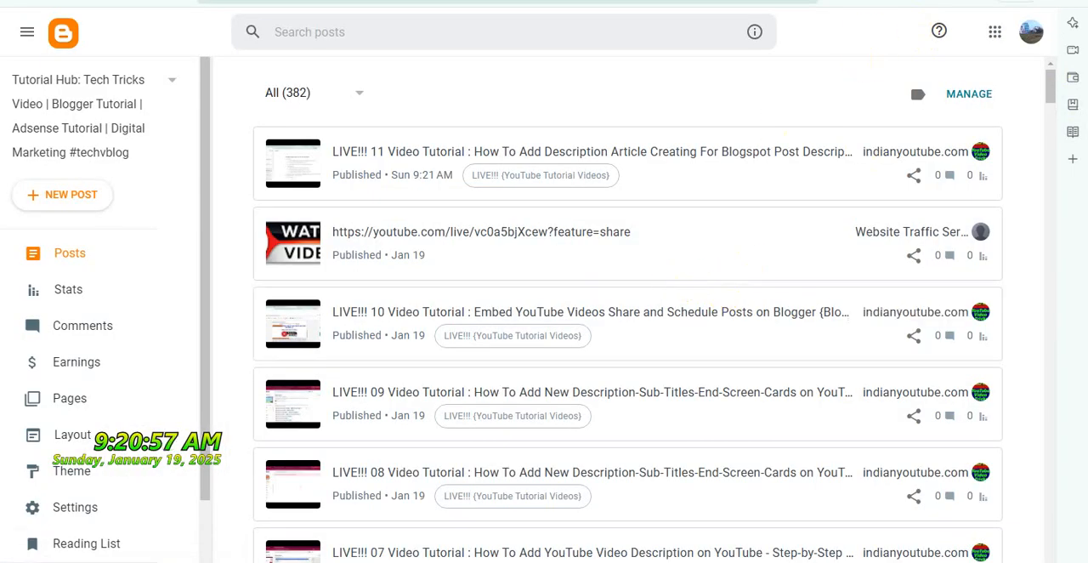
Switch to YouTube Studio, mark the LIVE!!! 12 live stream as selected and open it on YouTube
key(ctrl+Tab)
key(ctrl+Tab)
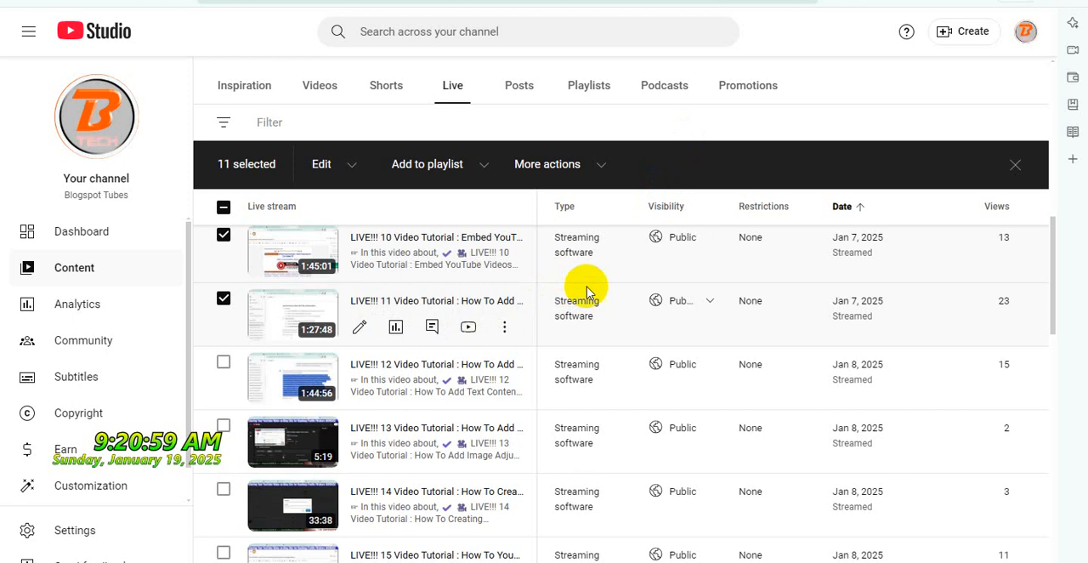
scroll(587, 287, down, 1)
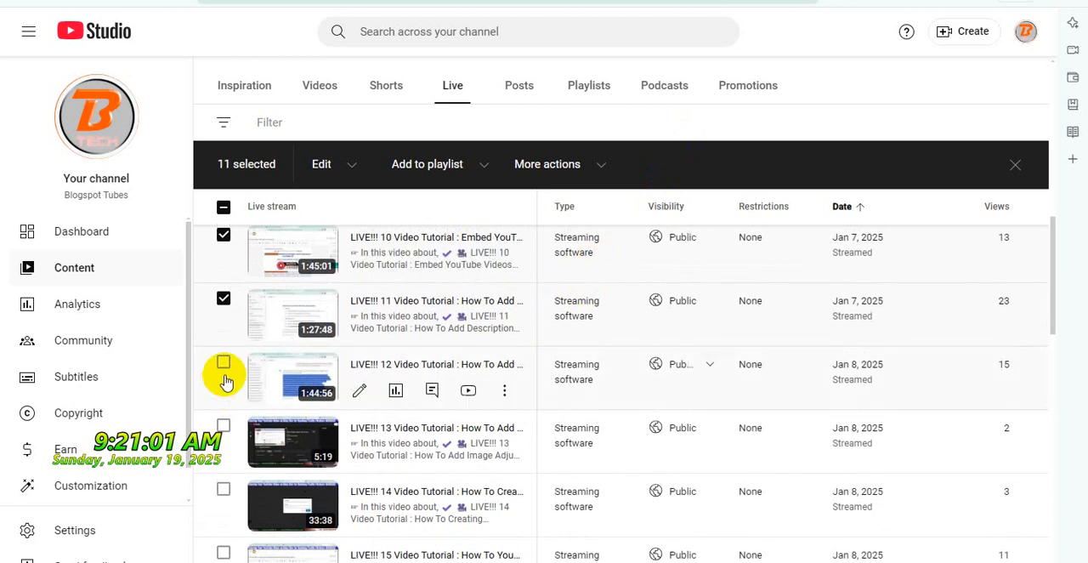
click(224, 364)
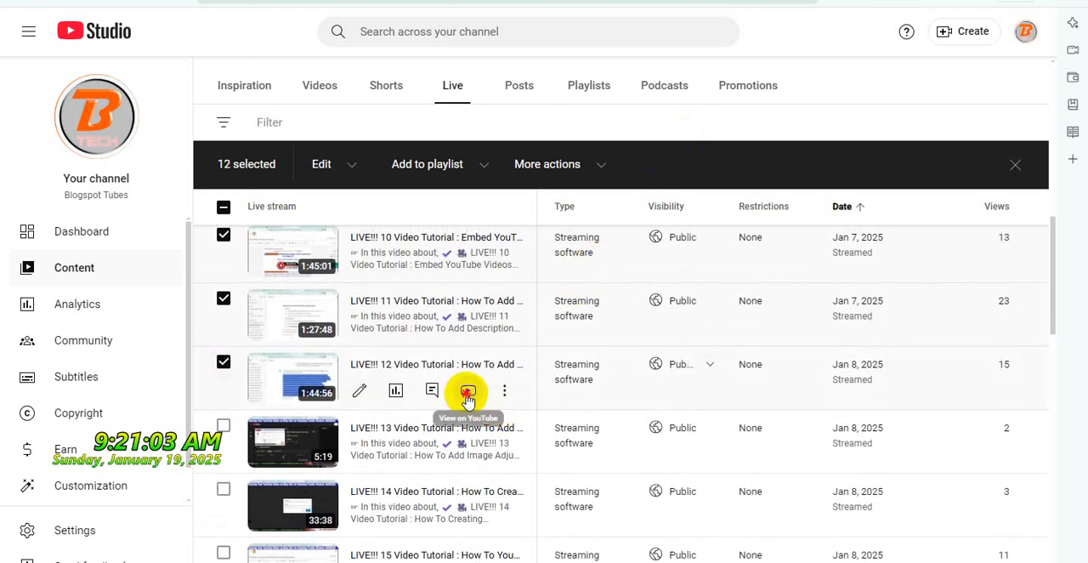
click(469, 390)
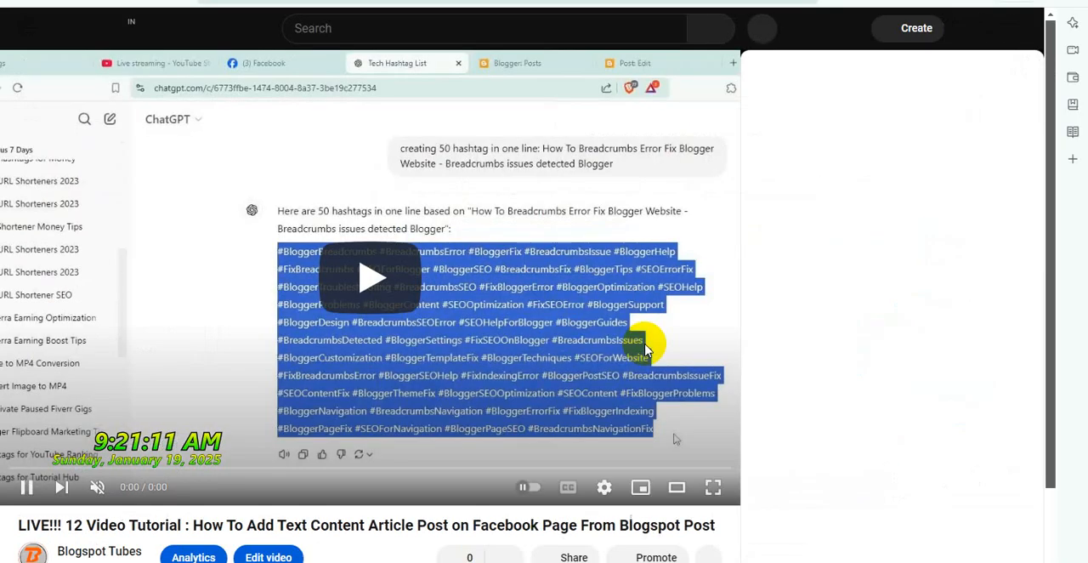
Copy the full title of the LIVE!!! 12 video from its watch page
scroll(671, 357, down, 1)
triple_click(491, 413)
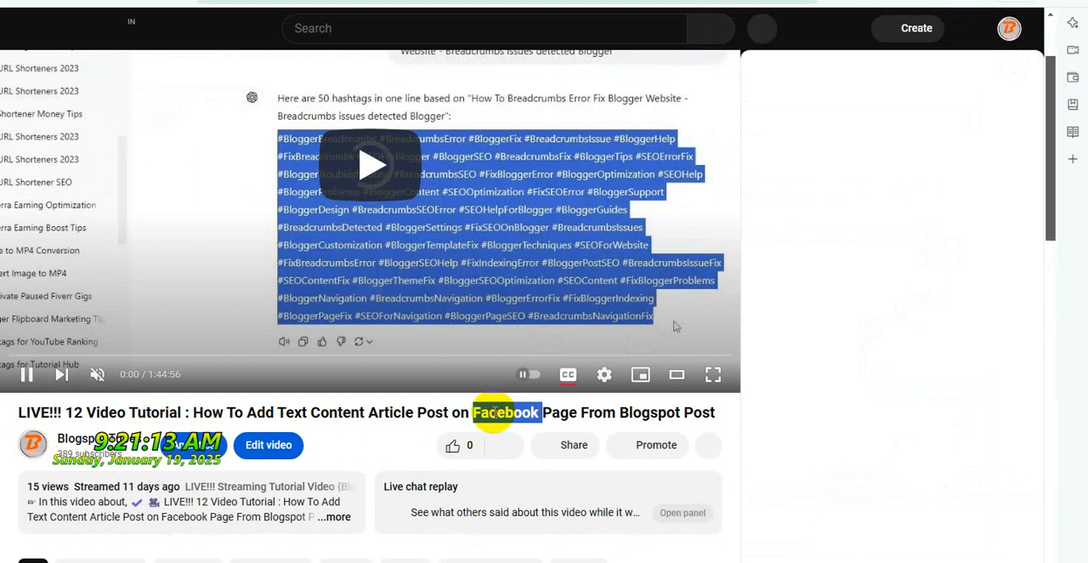
right_click(493, 415)
click(522, 428)
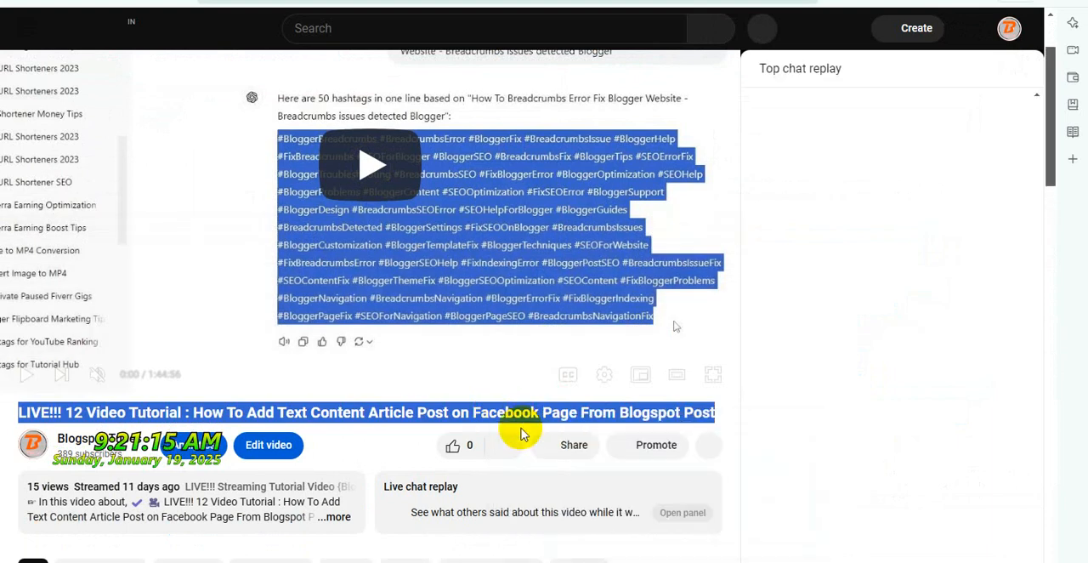
Share the LIVE!!! 12 video to Blogger and confirm the BlogThis! sharing form
click(577, 445)
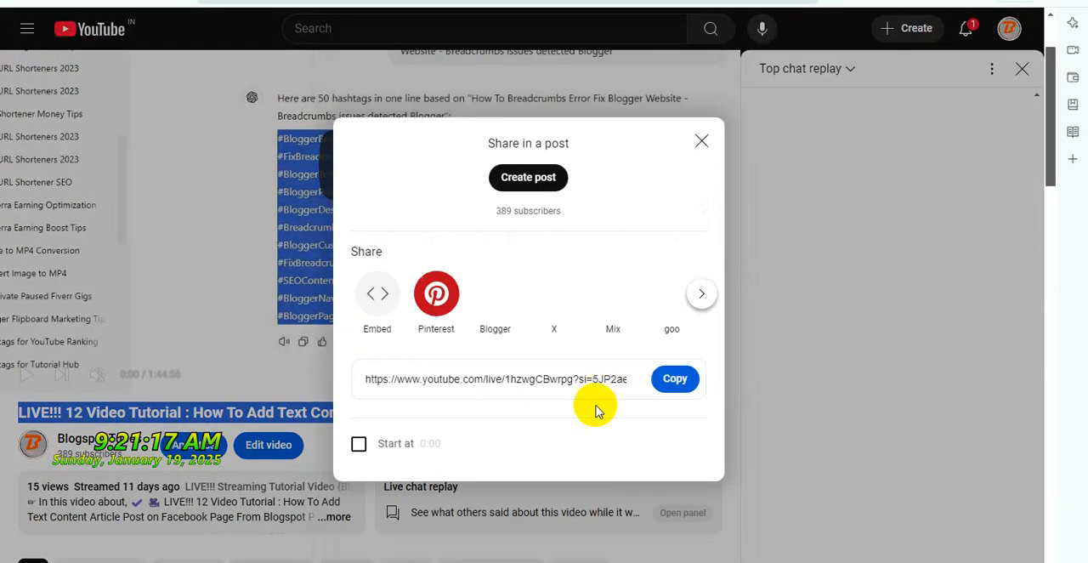
click(491, 297)
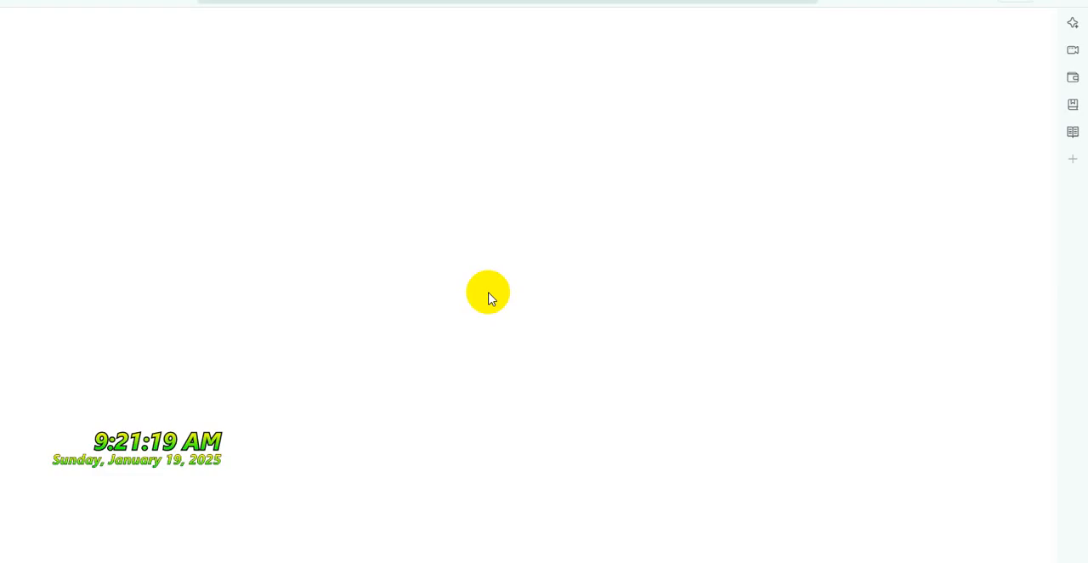
scroll(544, 340, down, 5)
scroll(551, 372, down, 2)
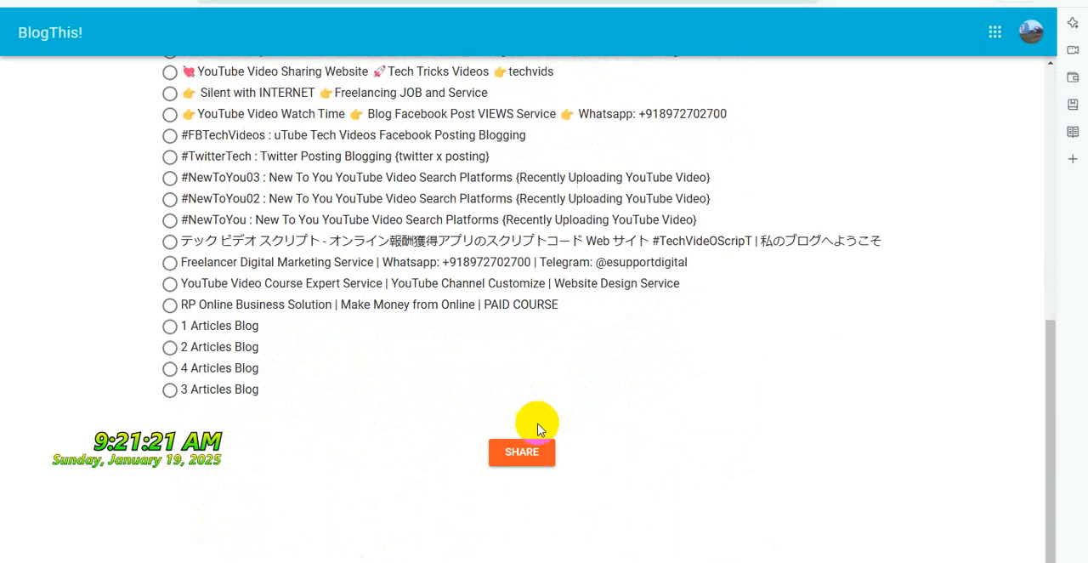
click(522, 453)
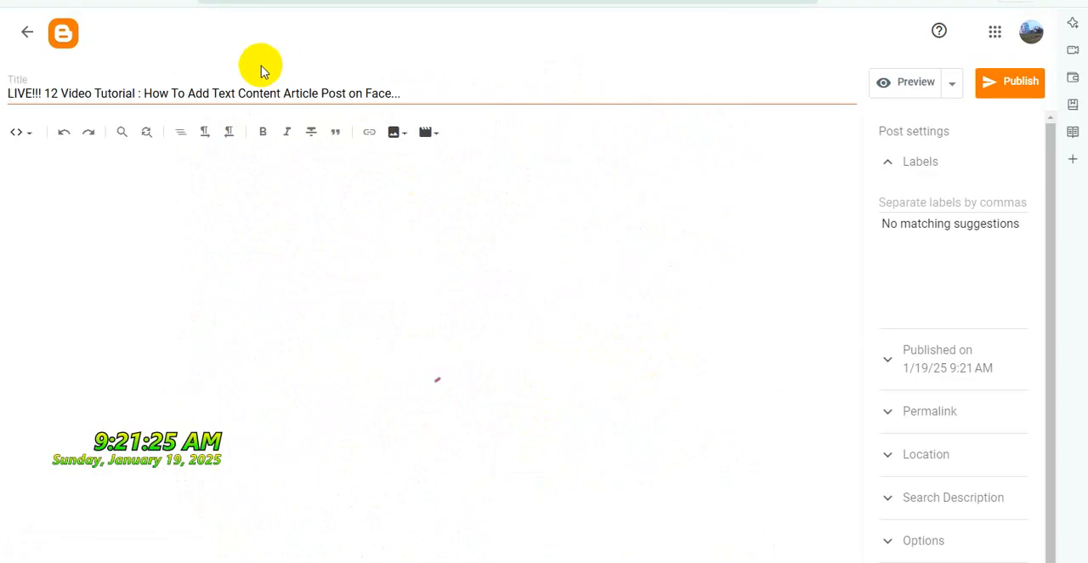
Replace the shortened post title with the full LIVE!!! 12 video title and paste the post template HTML after the iframe
triple_click(300, 91)
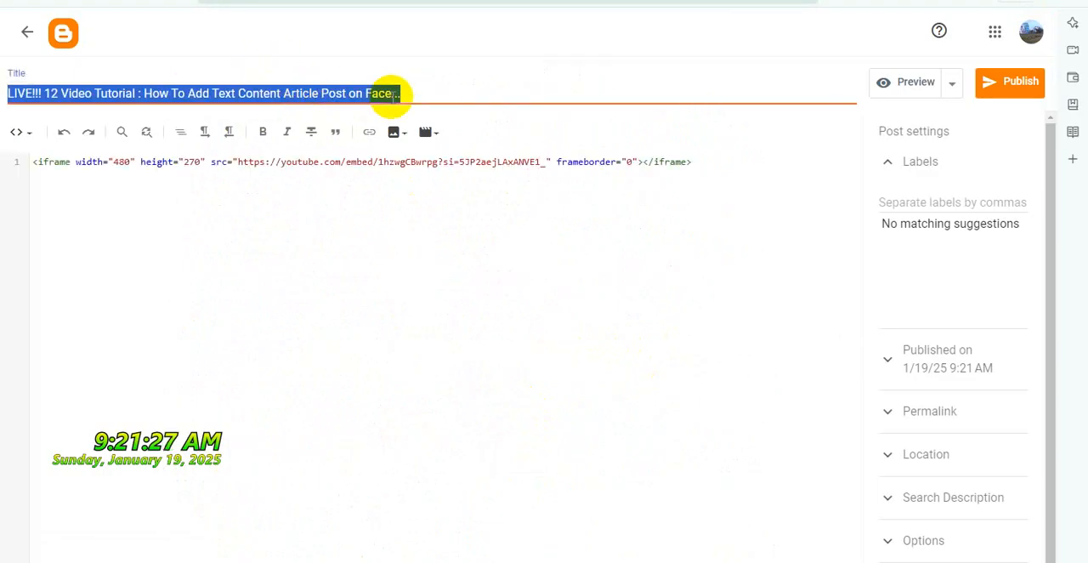
click(390, 91)
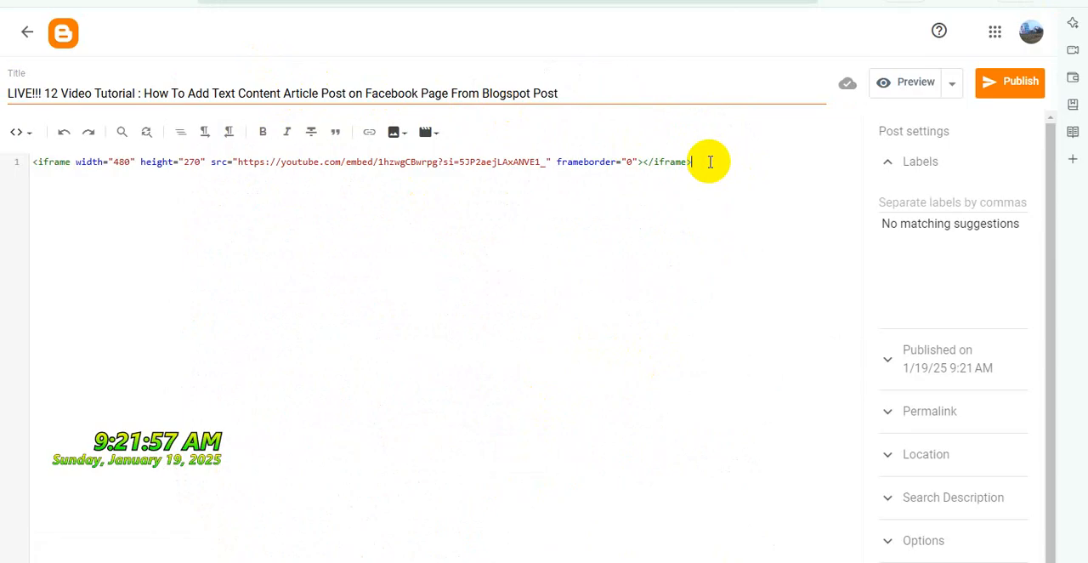
click(711, 162)
key(ctrl+v)
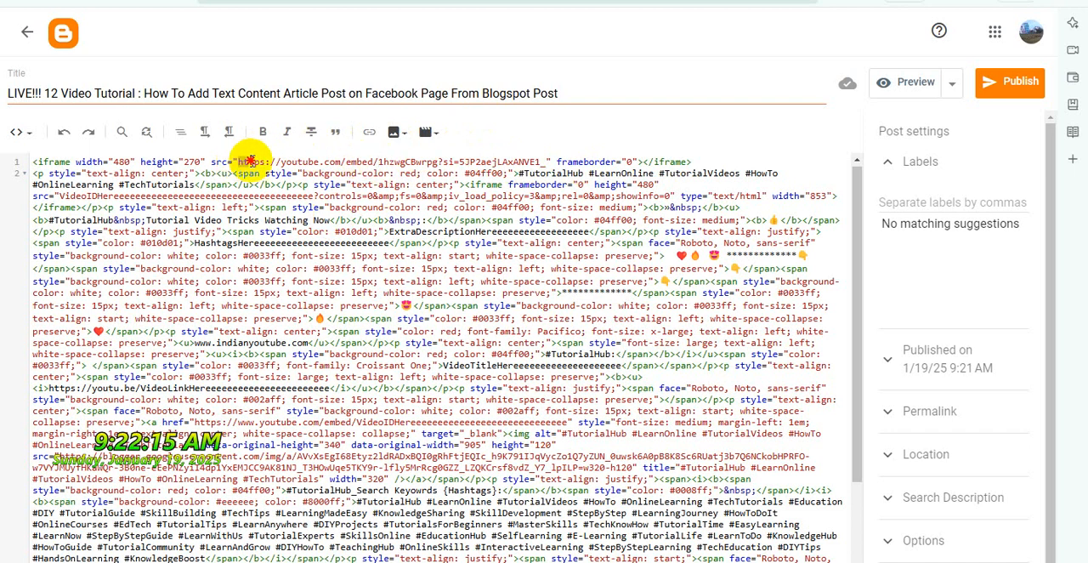
Move the LIVE!!! 12 embed address into the template iframe's VideoIDHere placeholder and delete the emptied original iframe
drag(239, 160, 541, 161)
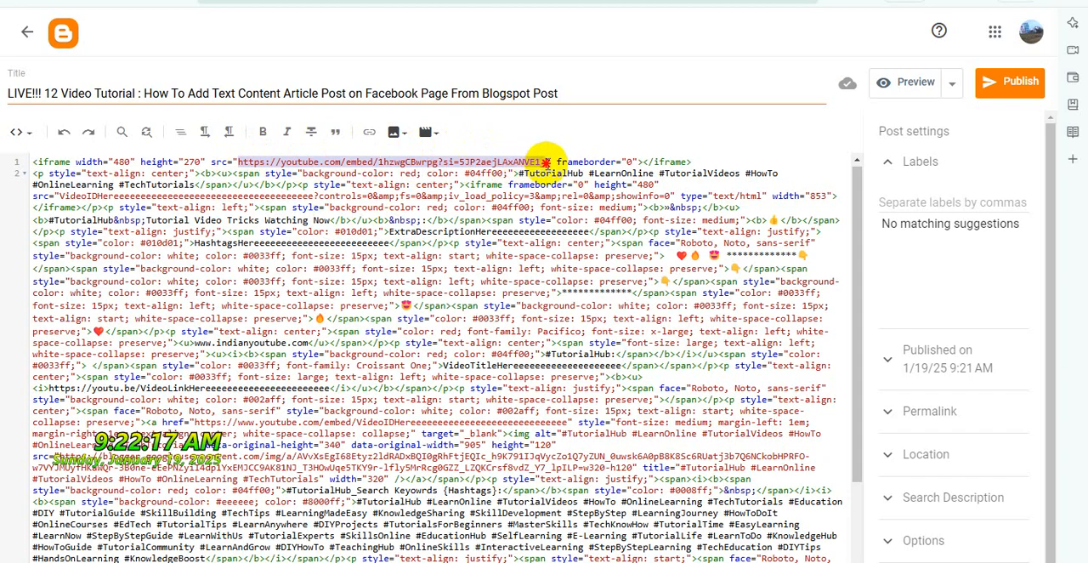
key(Delete)
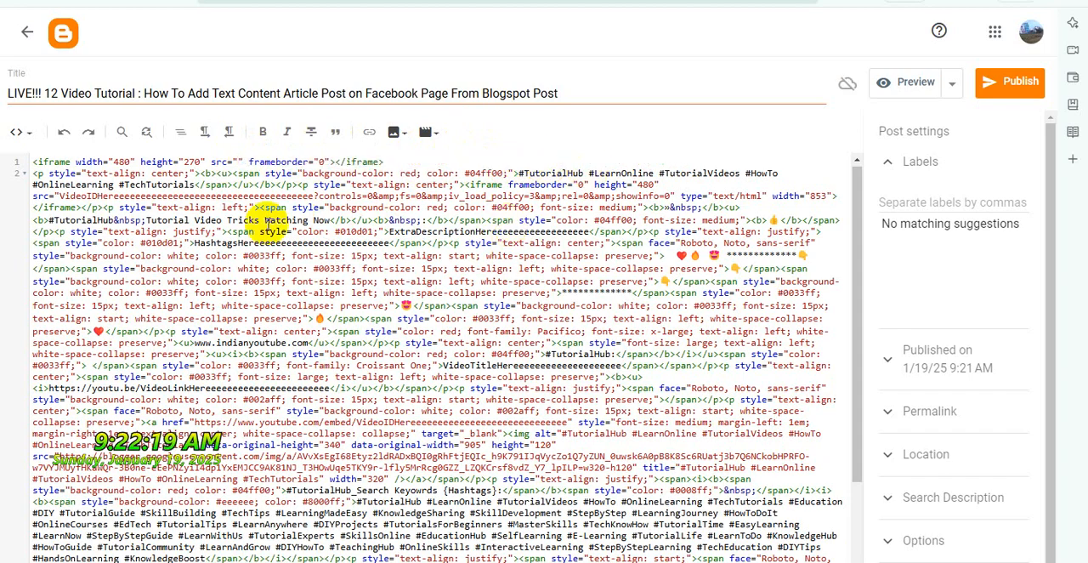
double_click(270, 194)
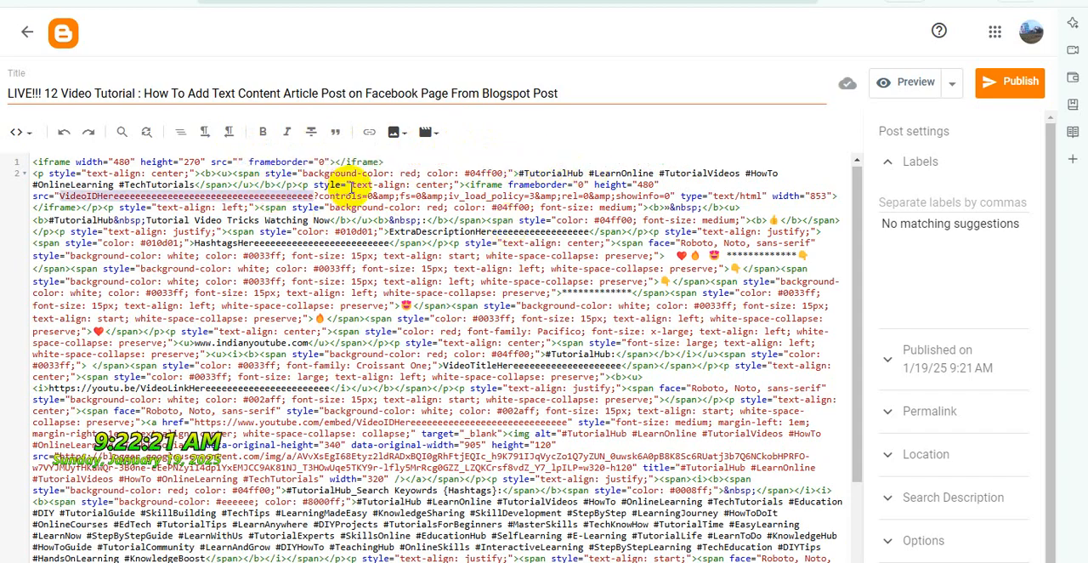
key(ctrl+v)
drag(383, 162, 4, 169)
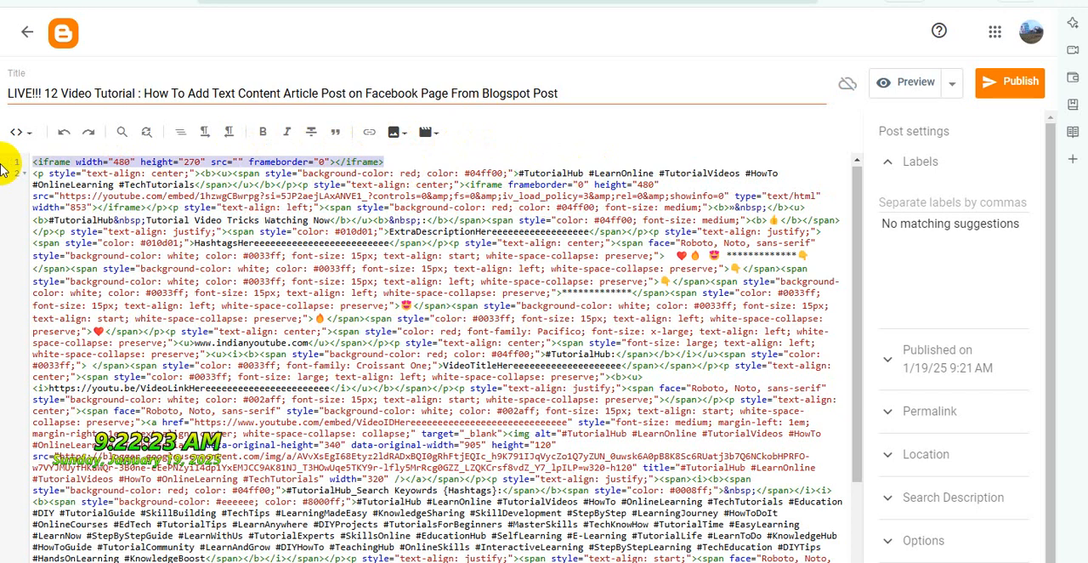
key(Delete)
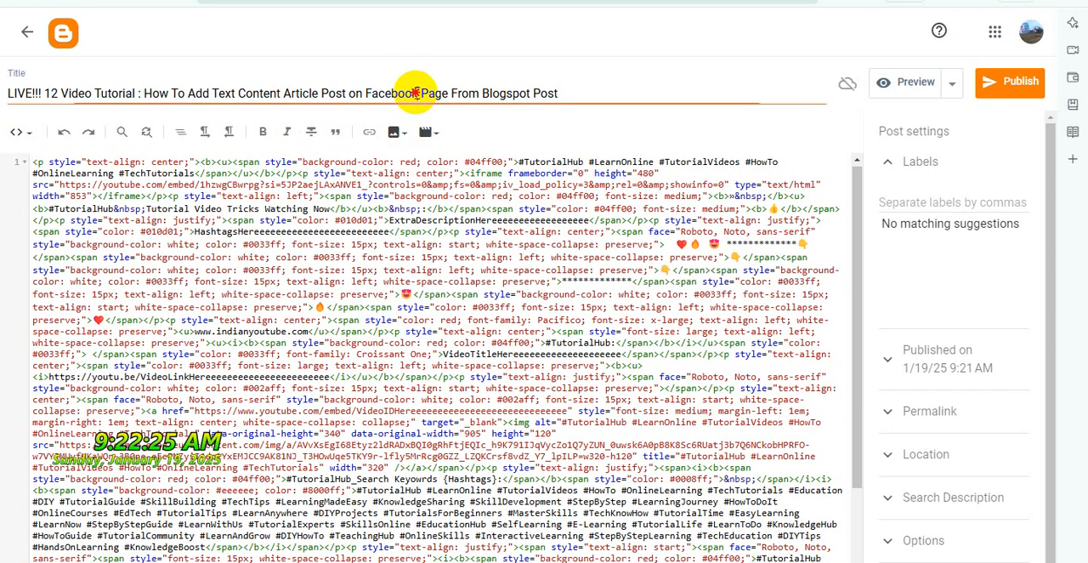
Set the LIVE!!! 12 post's reader comments to "Do not allow, hide existing" and publish the post
triple_click(416, 92)
click(941, 540)
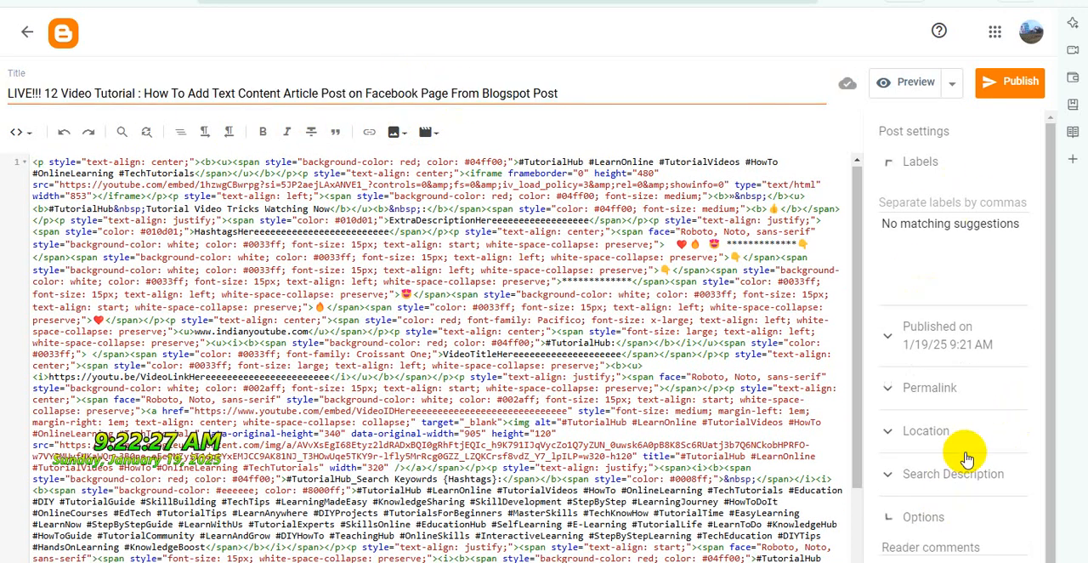
click(914, 484)
click(1023, 87)
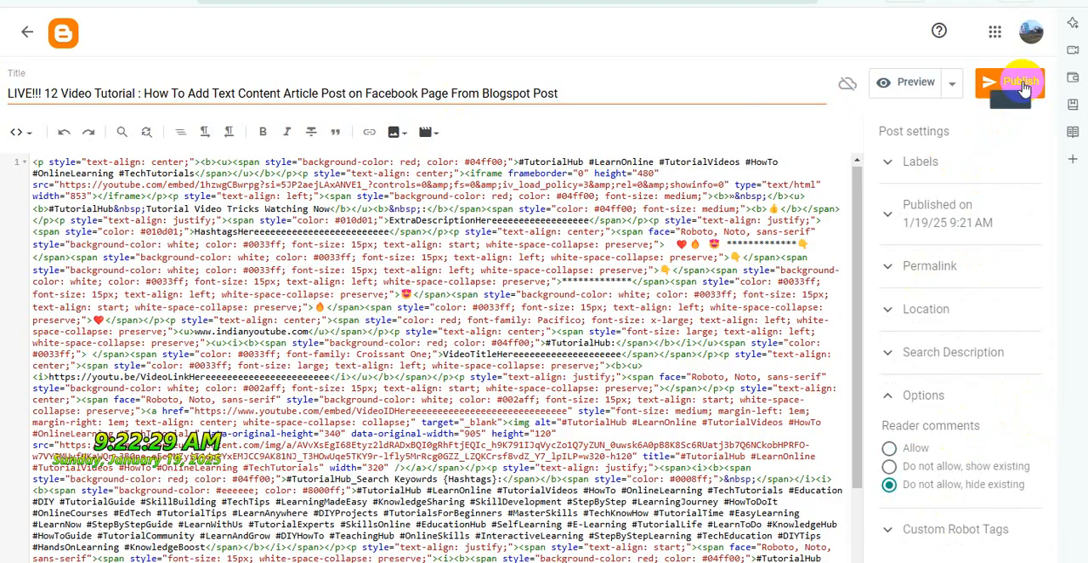
click(614, 334)
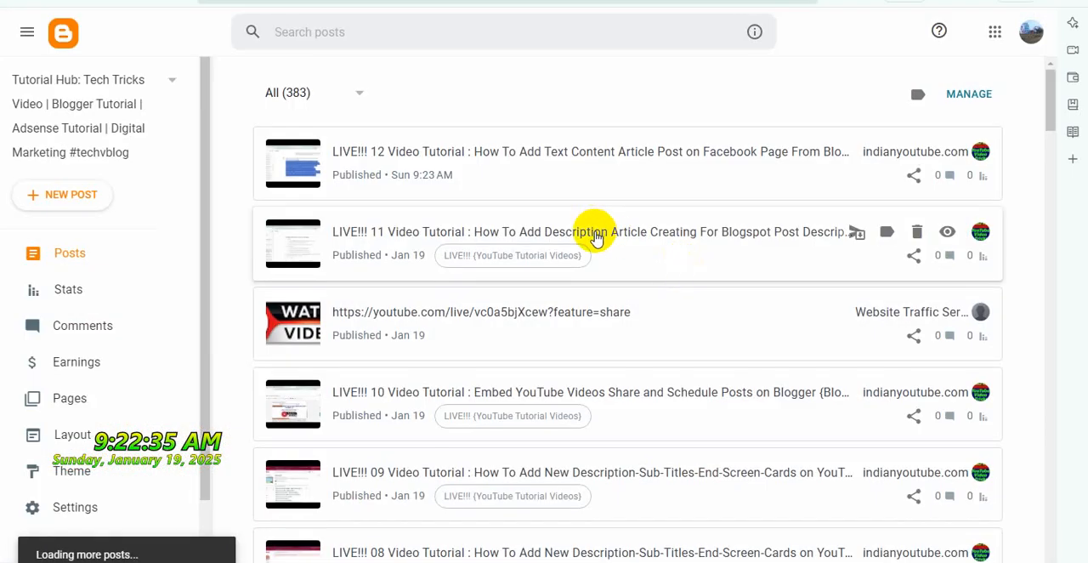
Open the published LIVE!!! 11 post for editing and check its post options
click(595, 236)
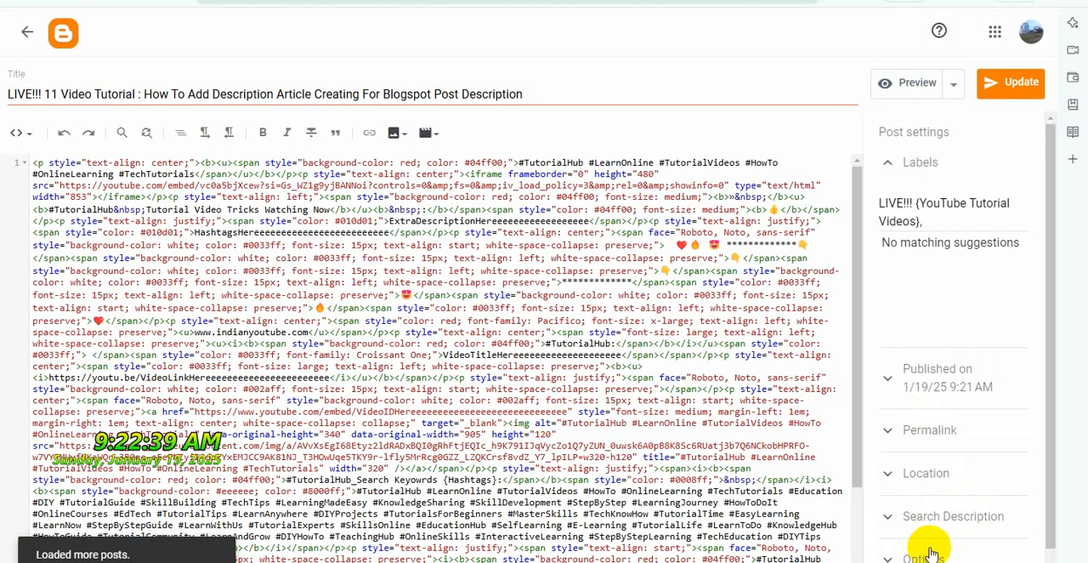
click(925, 525)
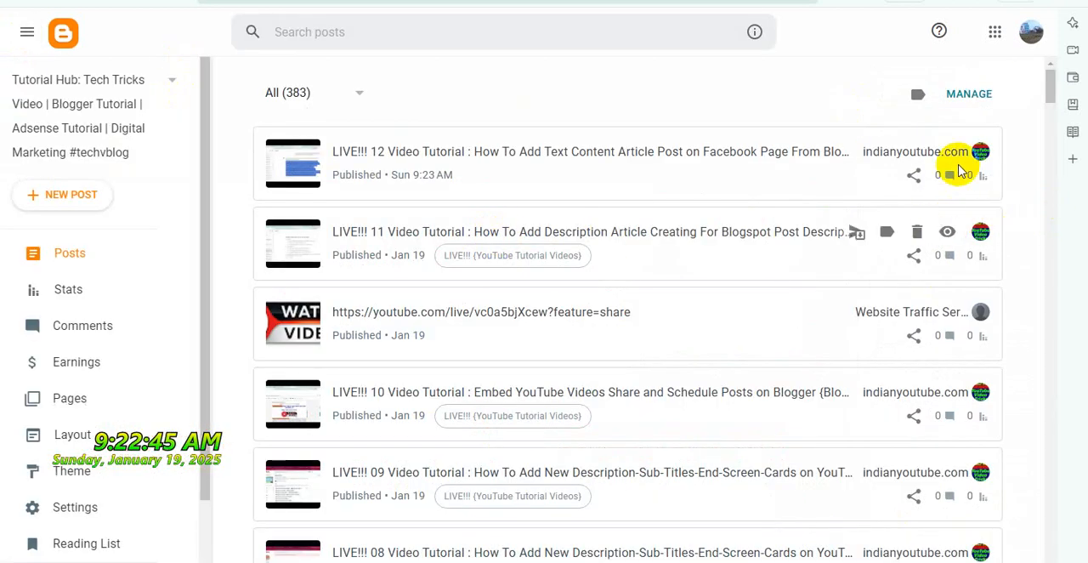
View the published LIVE!!! 12 post on the blog and check its title, embedded video and template content
click(946, 154)
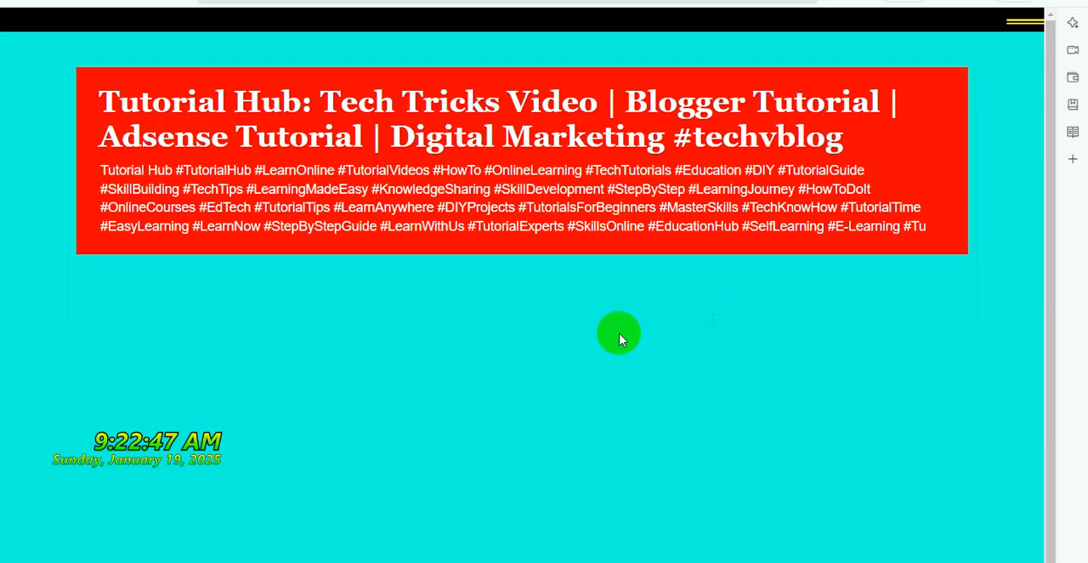
scroll(672, 332, down, 3)
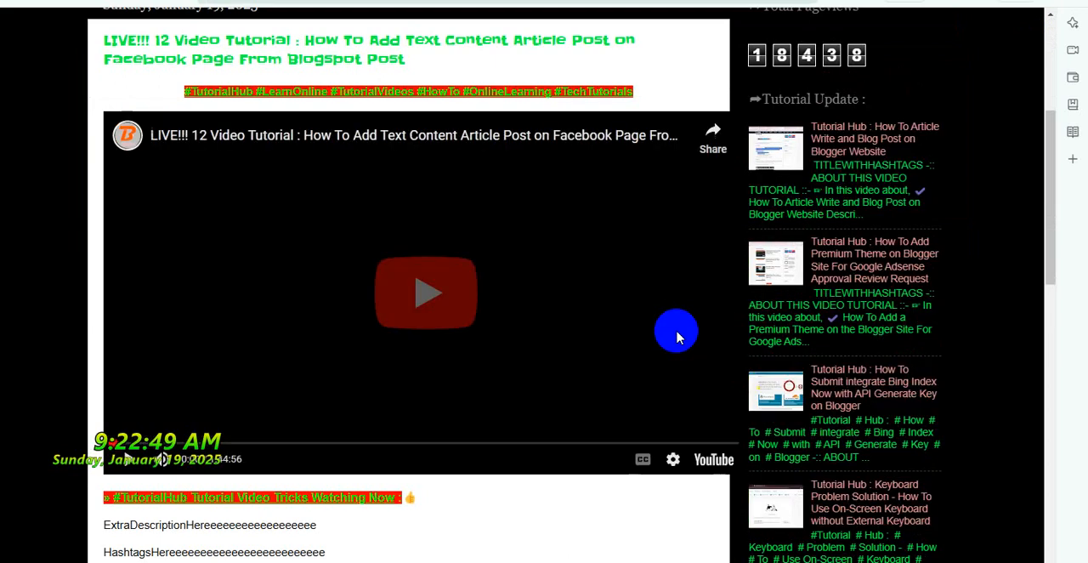
scroll(676, 336, down, 2)
scroll(676, 337, up, 3)
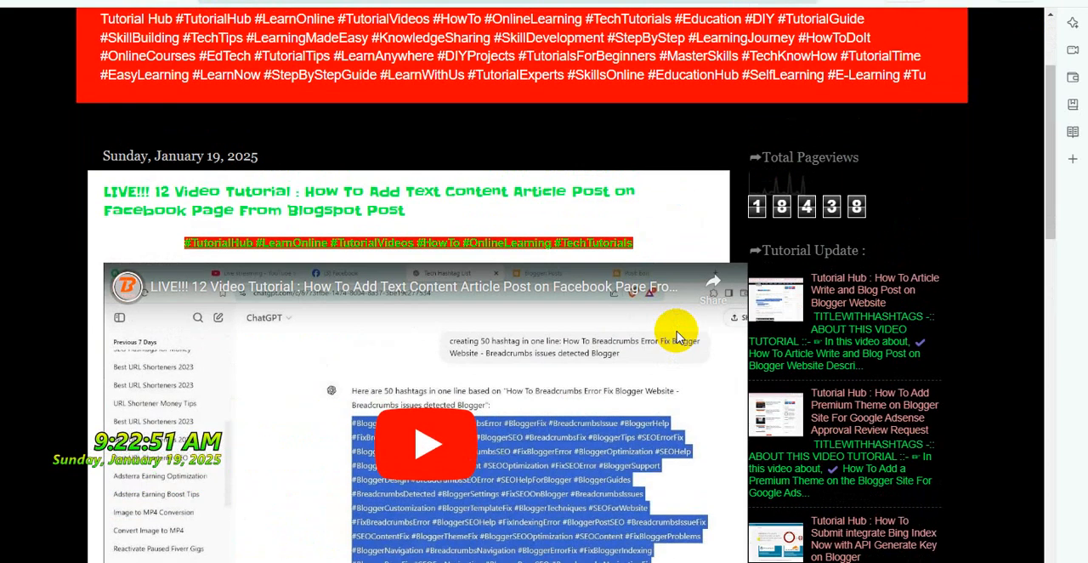
scroll(676, 334, up, 2)
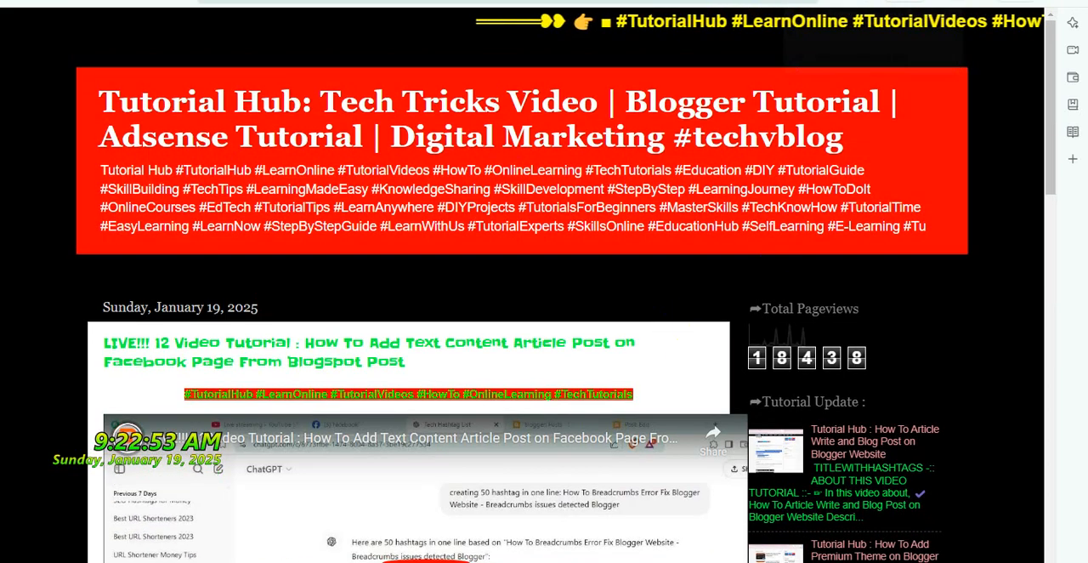
Return to the YouTube Studio live stream list, select the LIVE!!! 13 video and open its watch page
key(ctrl+shift+Tab)
key(ctrl+shift+Tab)
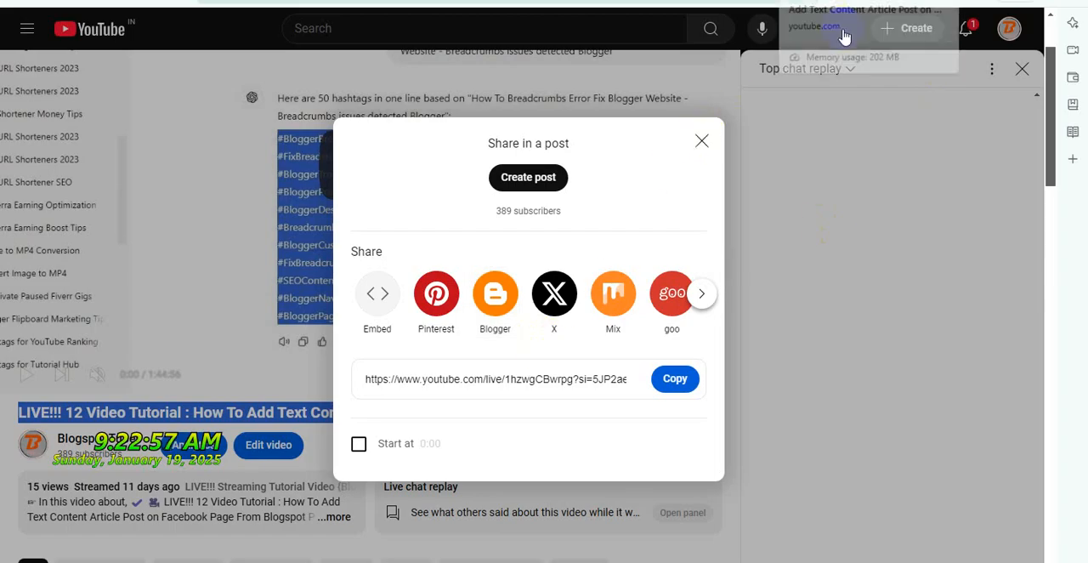
key(ctrl+shift+Tab)
scroll(497, 315, down, 1)
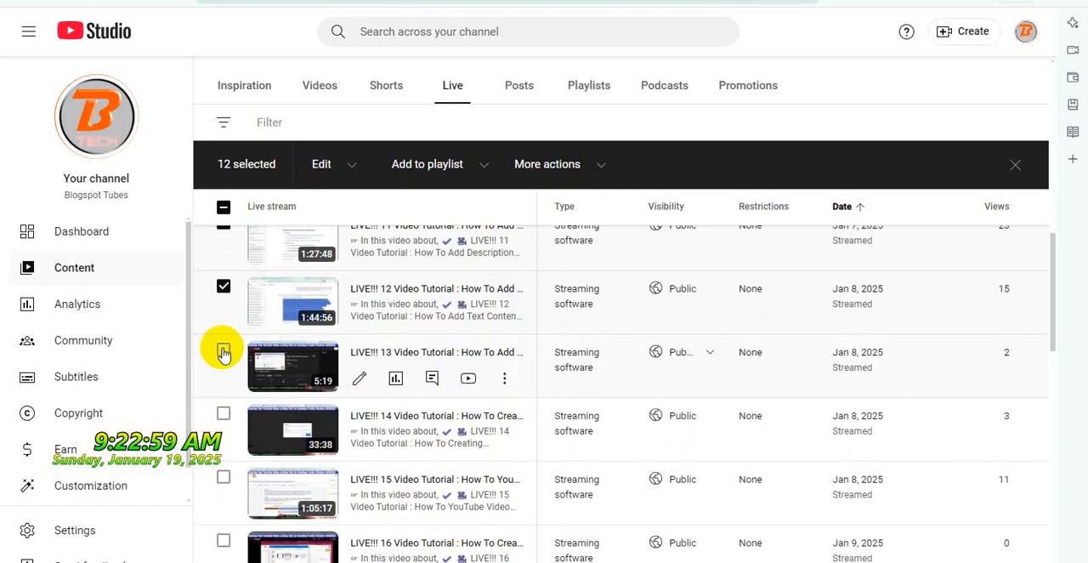
click(224, 351)
click(481, 376)
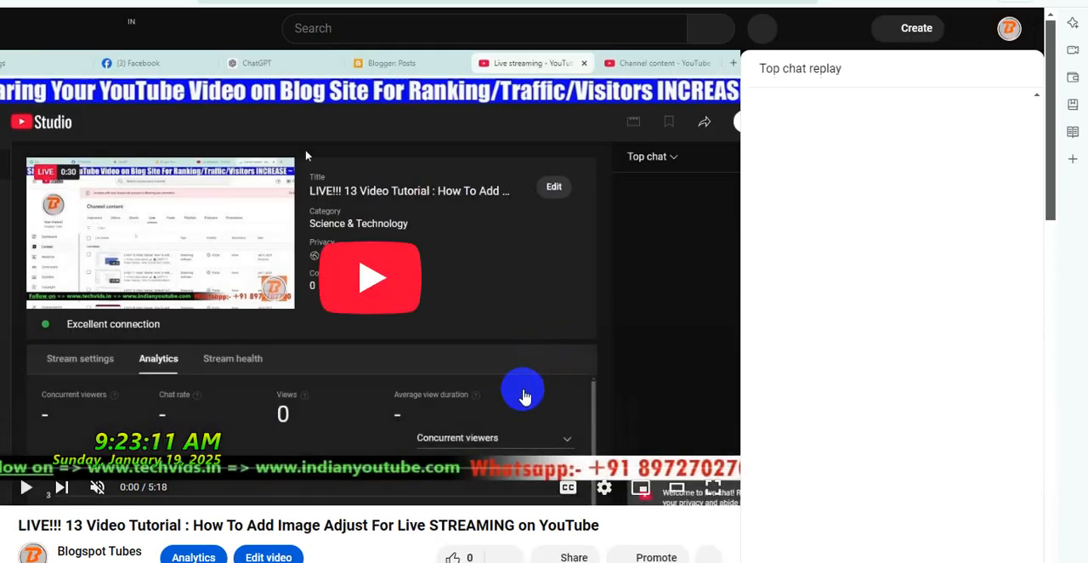
Copy the full title of the LIVE!!! 13 video from its watch page
triple_click(461, 523)
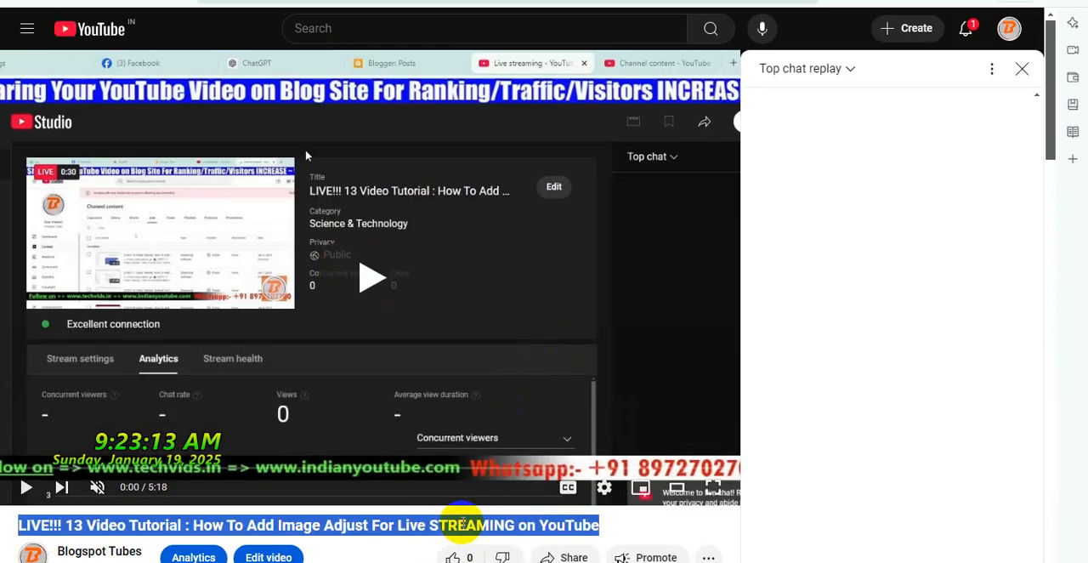
right_click(461, 523)
click(493, 406)
Share the LIVE!!! 13 video to Blogger and confirm the BlogThis! form with the Tutorial Hub blog's new post
scroll(497, 412, down, 2)
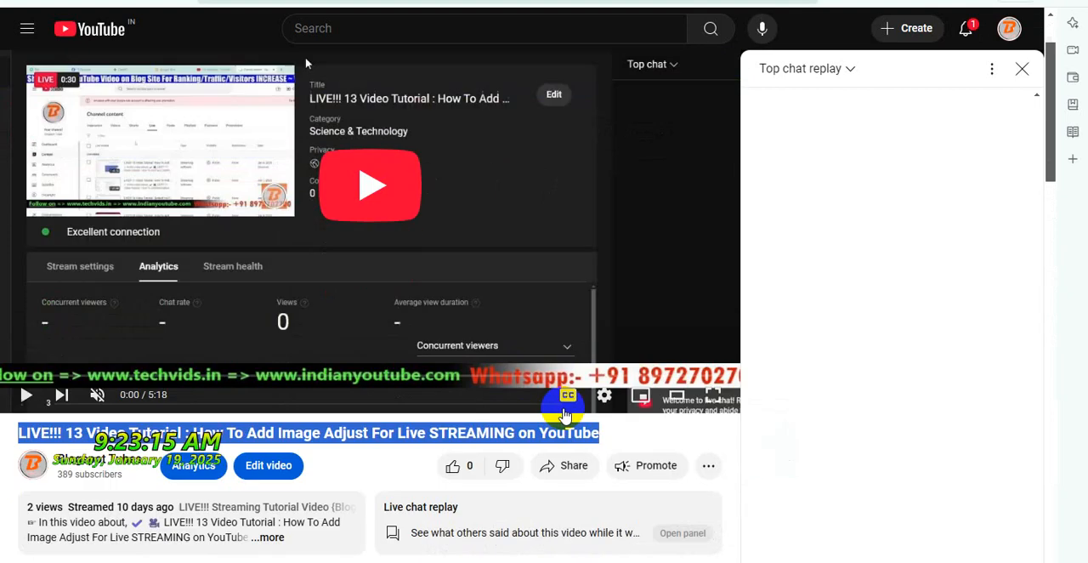
click(571, 408)
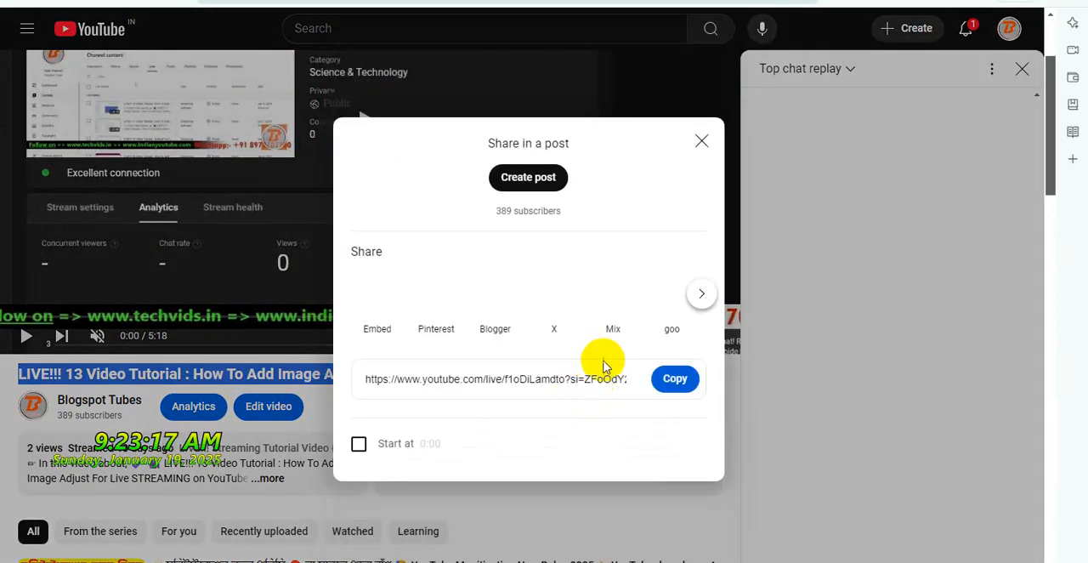
click(496, 299)
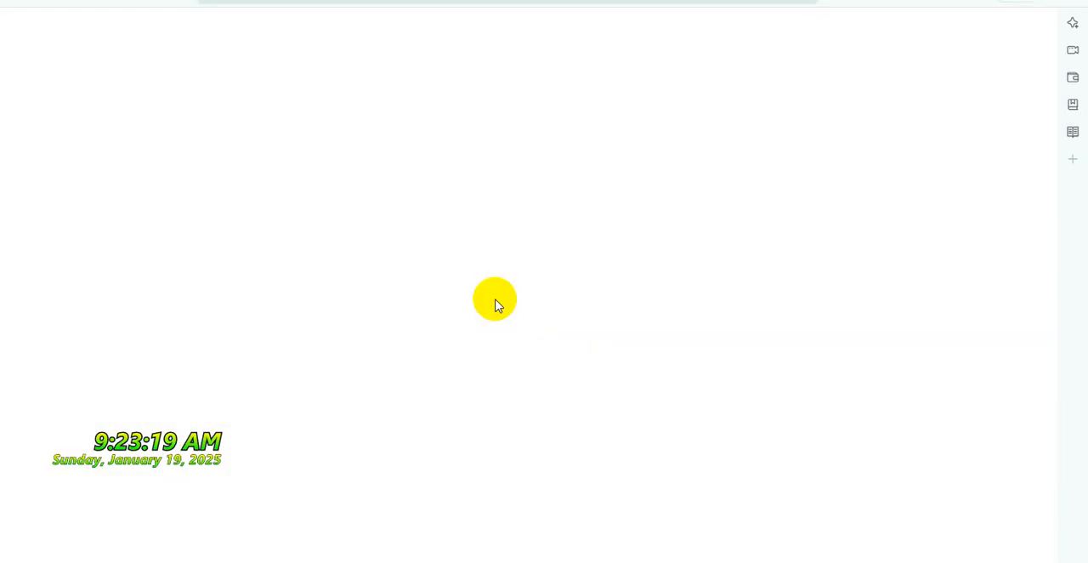
scroll(510, 314, down, 7)
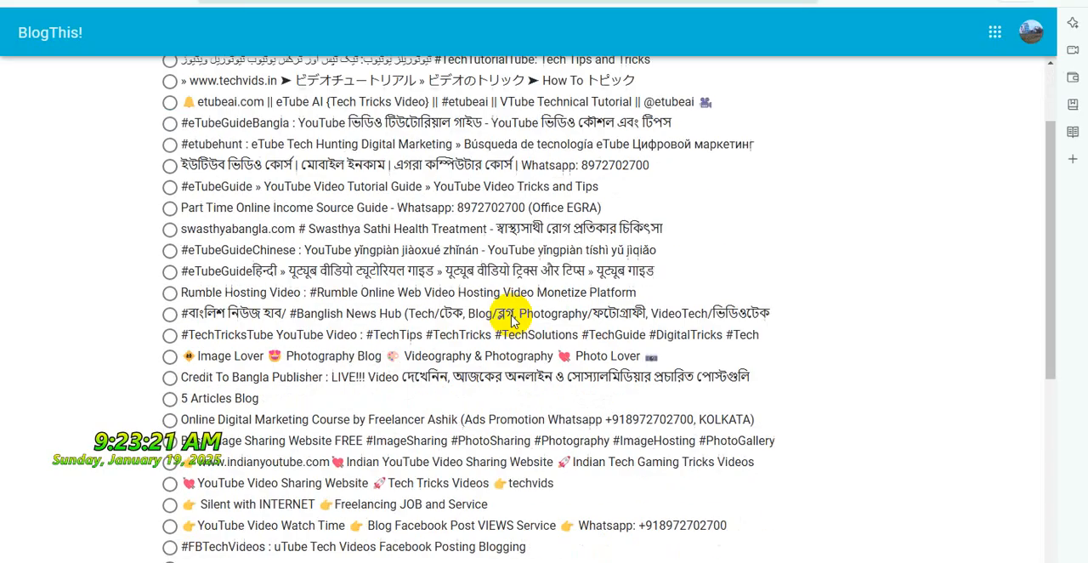
click(528, 451)
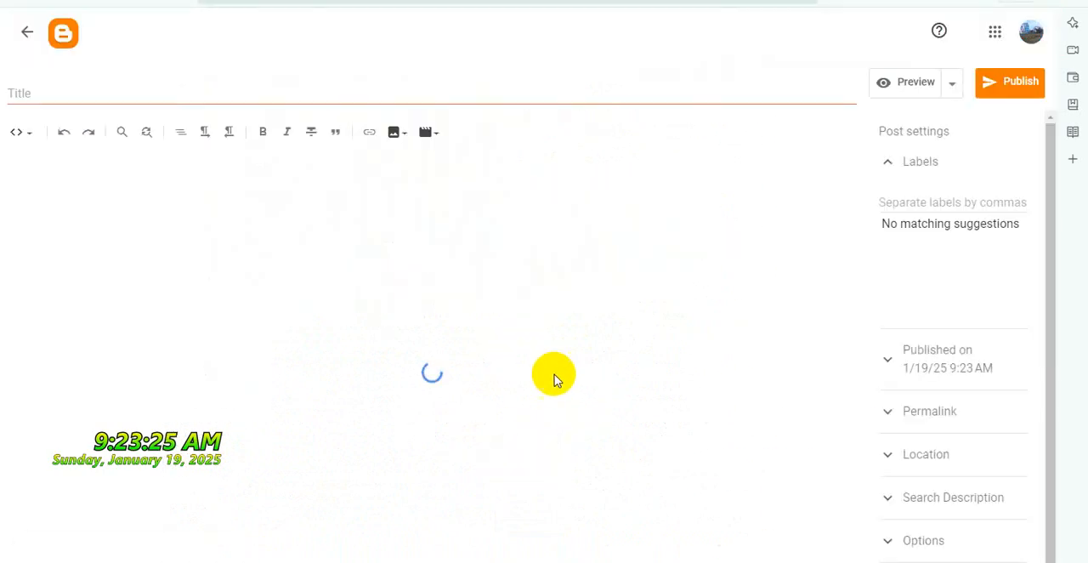
Replace the shortened post title with the full LIVE!!! 13 video title and paste the post template HTML after the iframe
triple_click(318, 93)
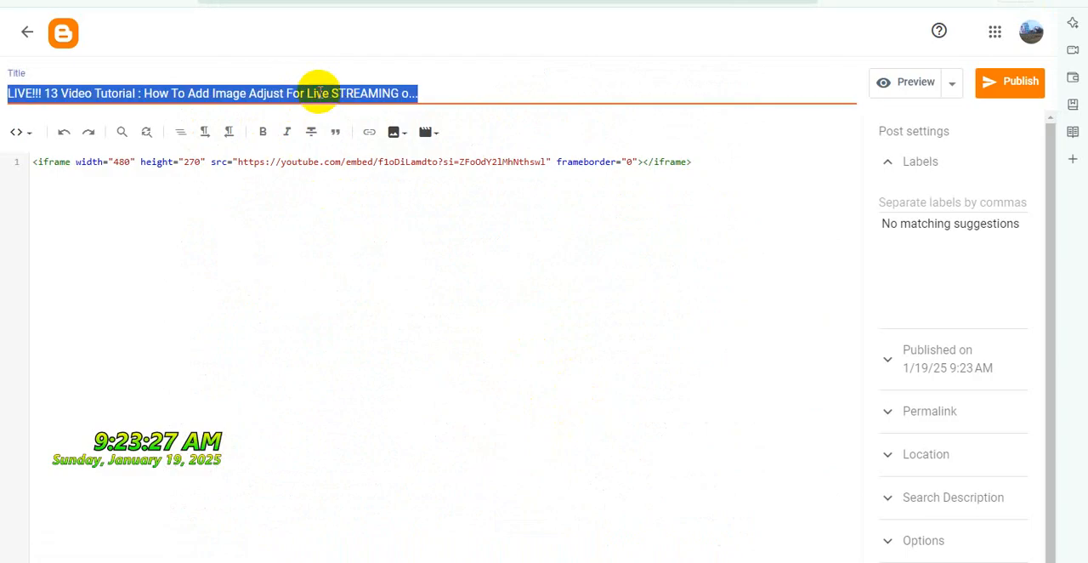
key(ctrl+v)
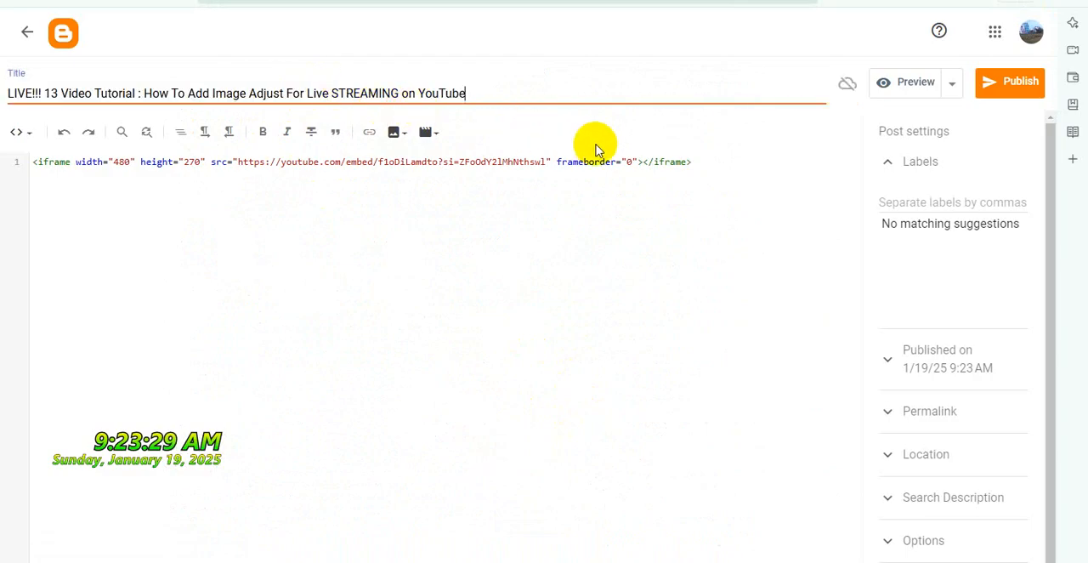
click(690, 530)
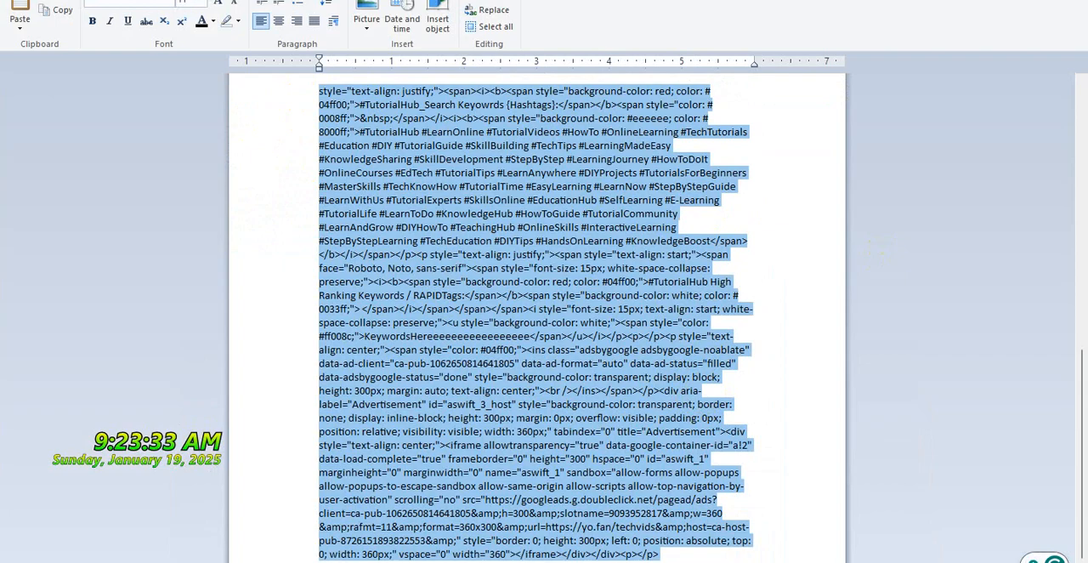
key(alt+Tab)
click(717, 163)
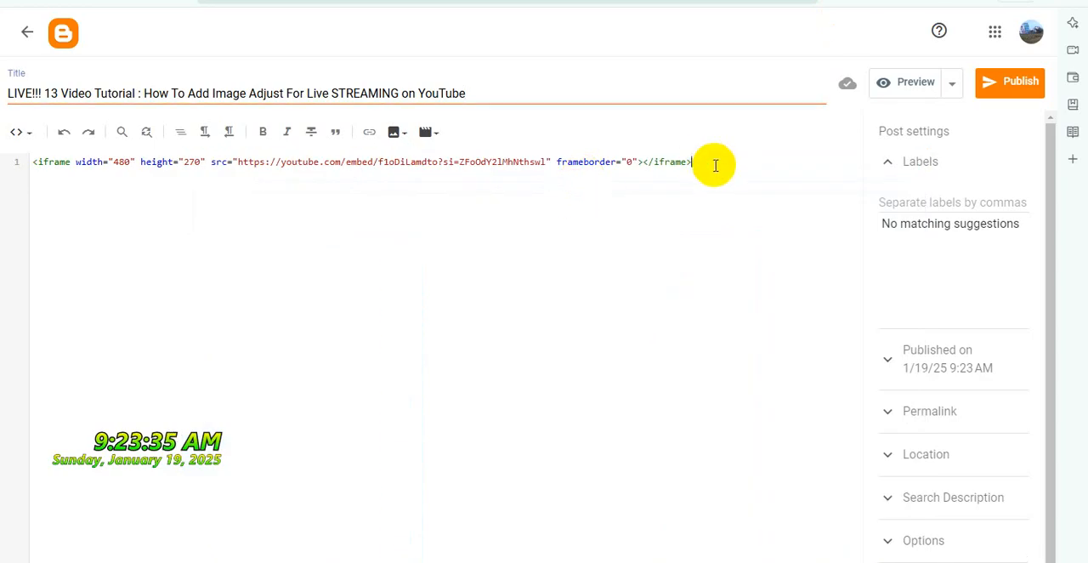
key(ctrl+v)
scroll(447, 218, up, 10)
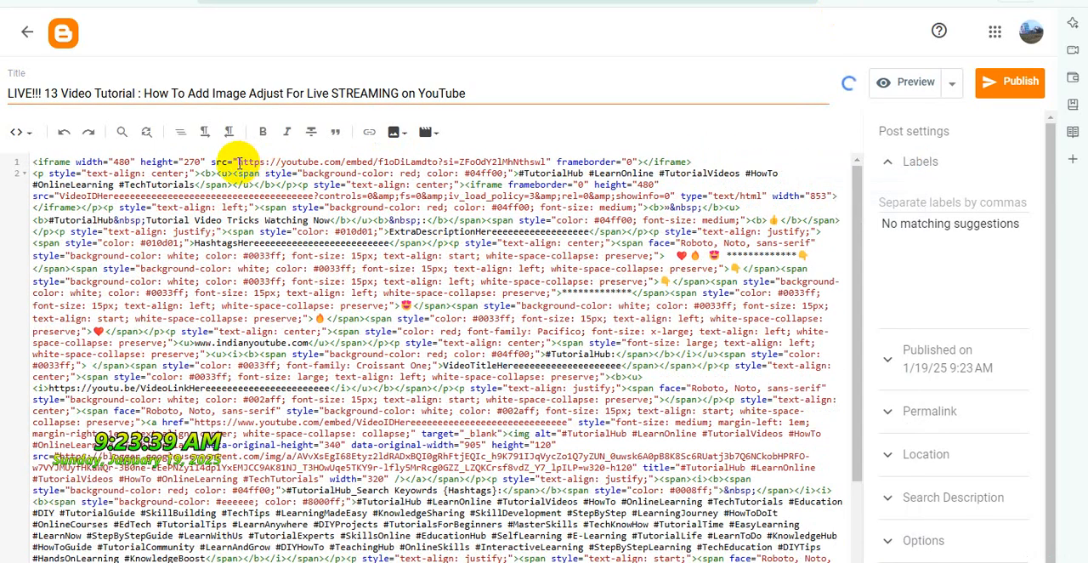
Move the LIVE!!! 13 embed address into the template iframe's VideoIDHere placeholder and delete the emptied original iframe
drag(238, 162, 515, 162)
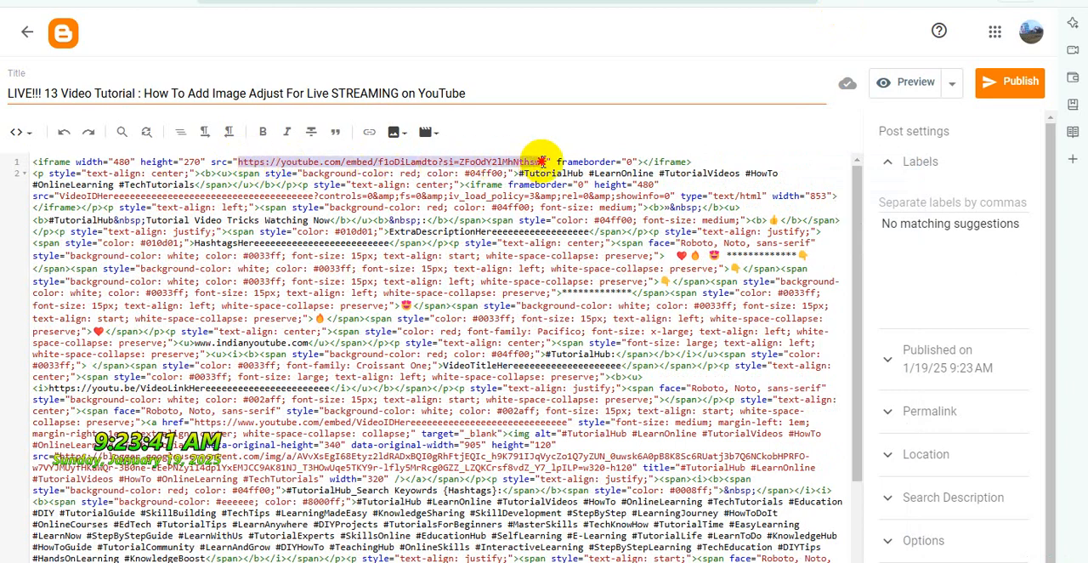
key(BackSpace)
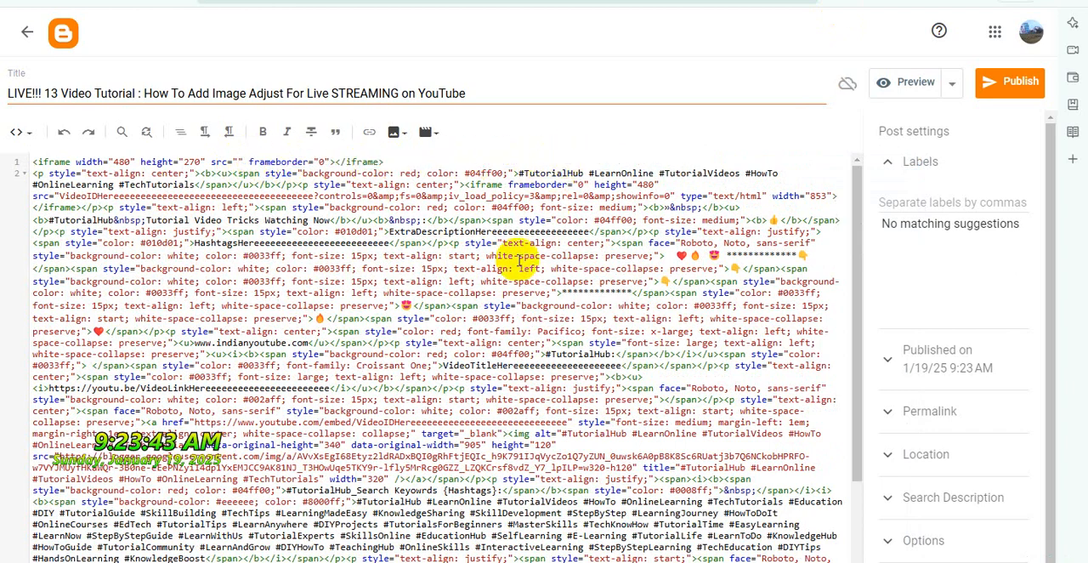
double_click(263, 195)
key(ctrl+v)
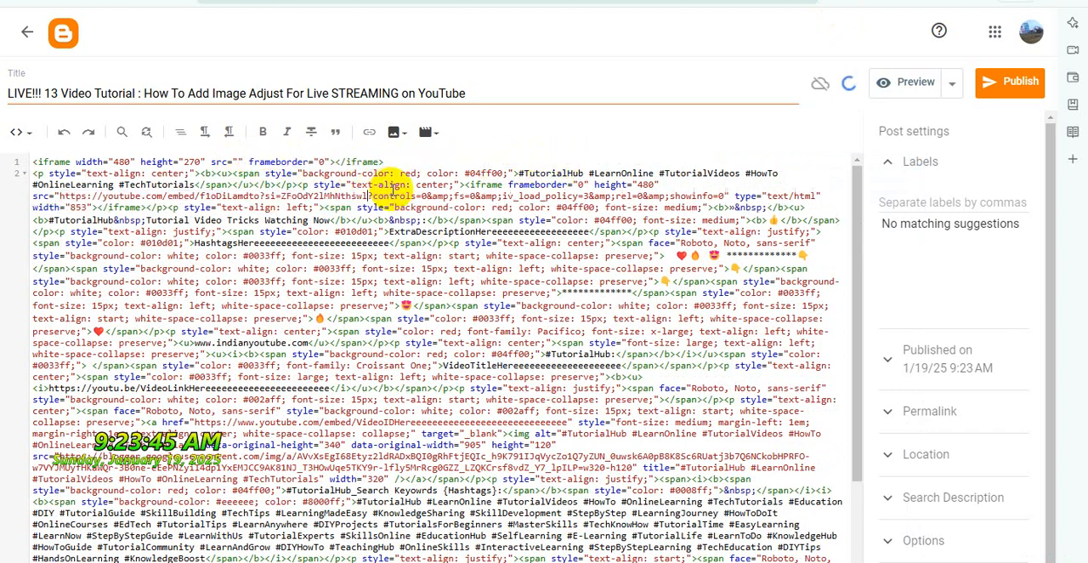
drag(417, 160, 7, 153)
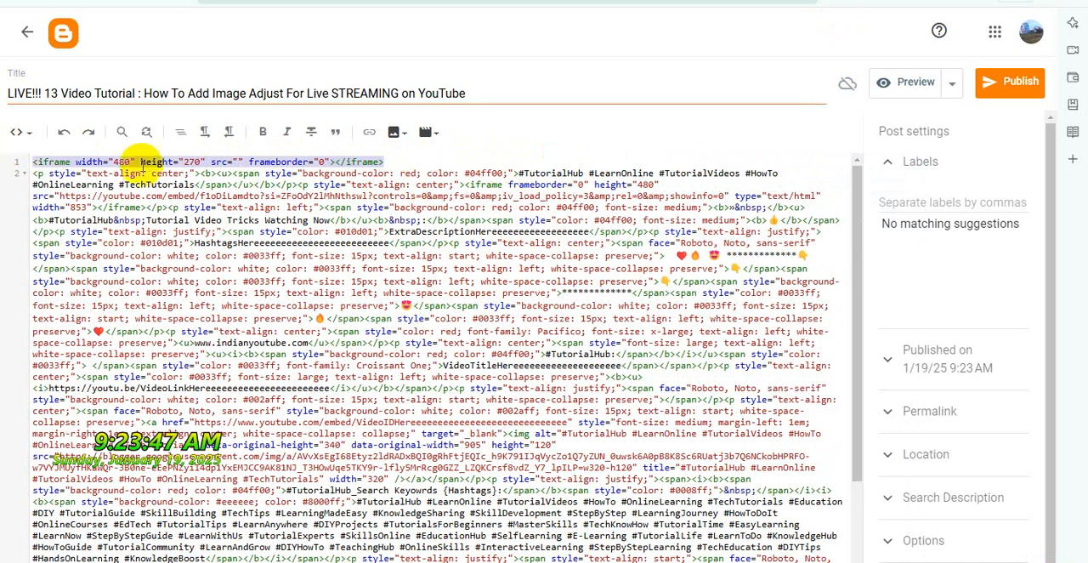
key(Delete)
key(Delete)
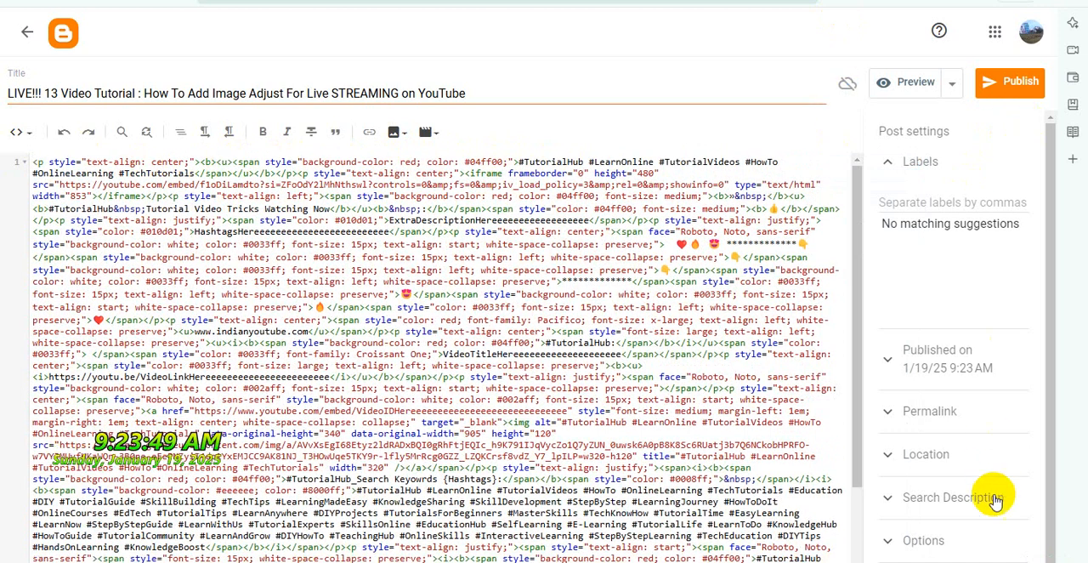
Set the LIVE!!! 13 post's reader comments to "Do not allow, hide existing" and publish the post
click(925, 540)
click(926, 484)
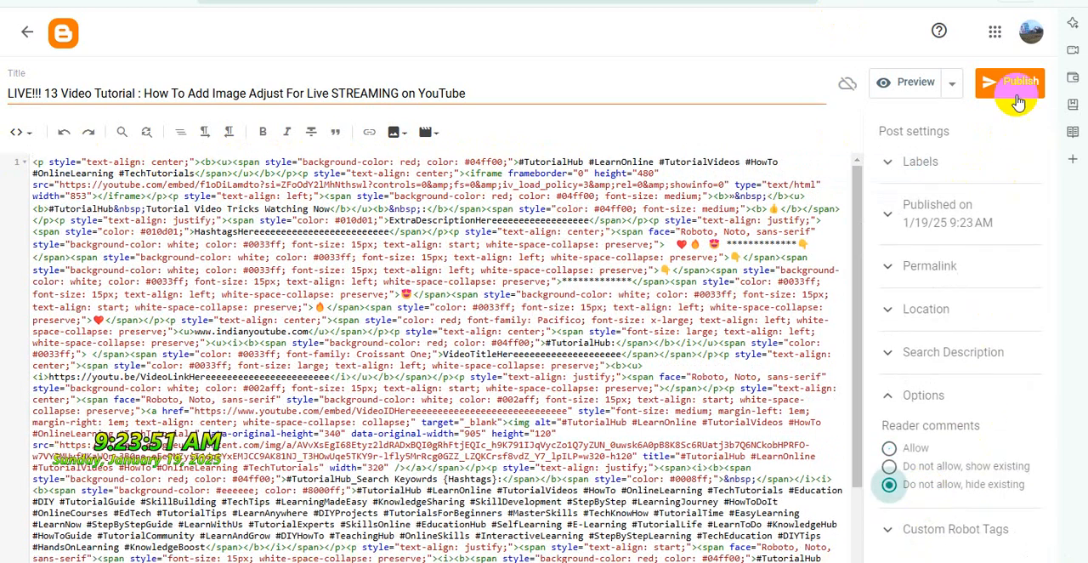
click(1017, 83)
click(599, 334)
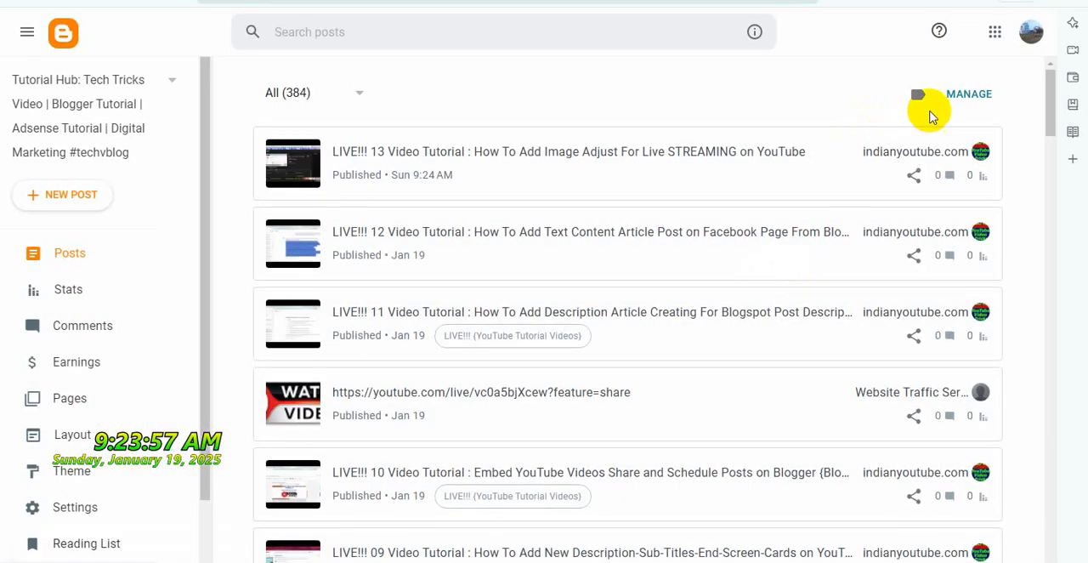
View the published LIVE!!! 13 post on the blog, check its title and embedded video, and close the page
mouse_move(927, 160)
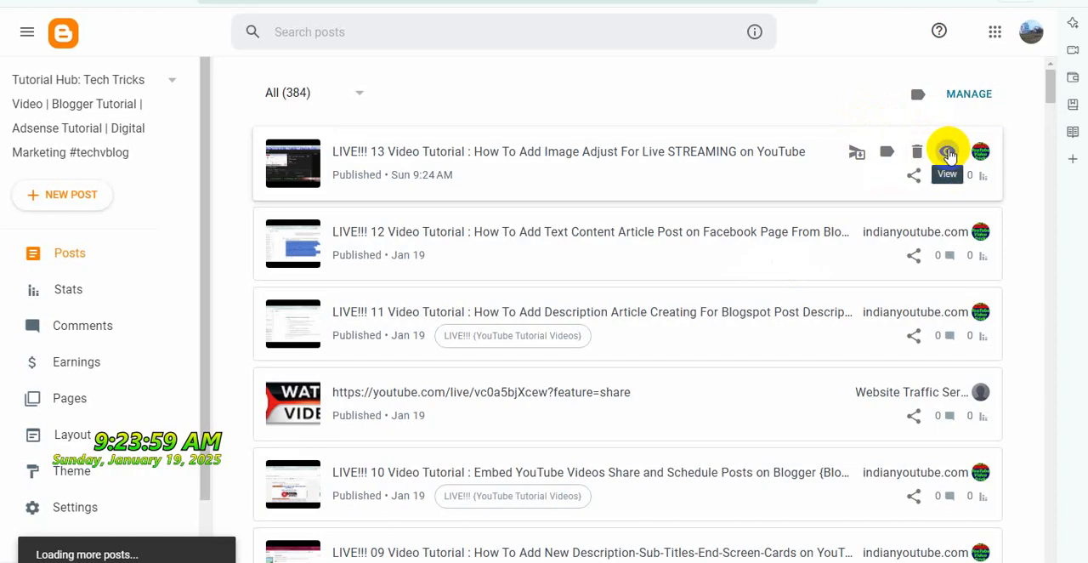
click(948, 151)
scroll(707, 296, down, 5)
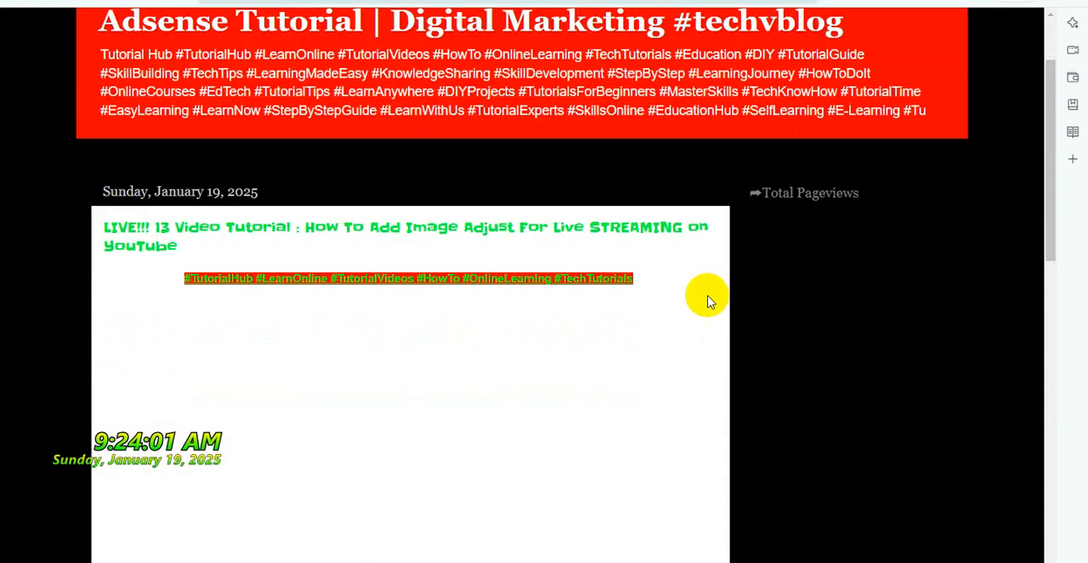
scroll(711, 296, down, 3)
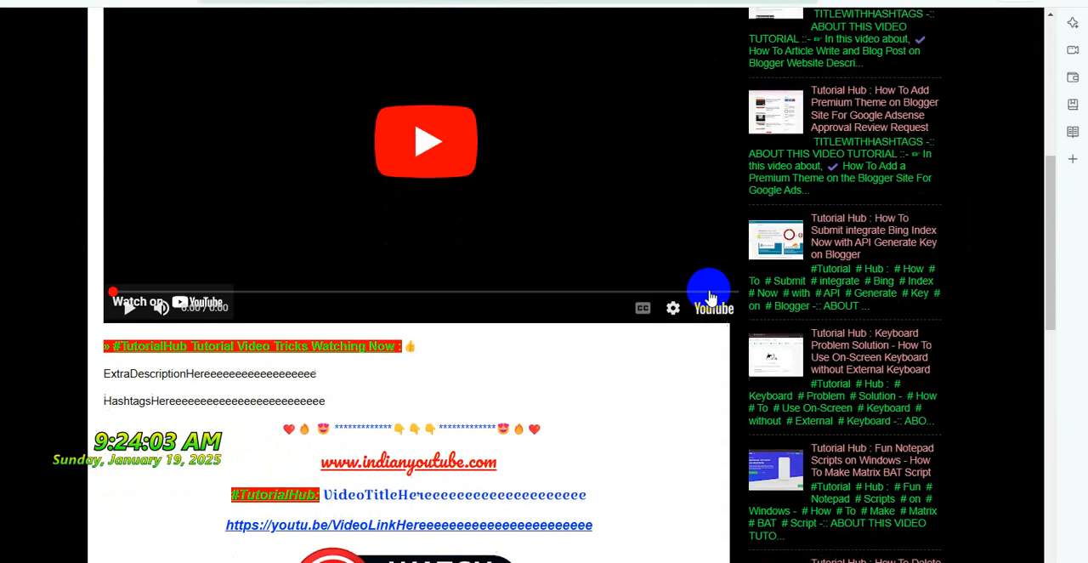
scroll(711, 296, up, 5)
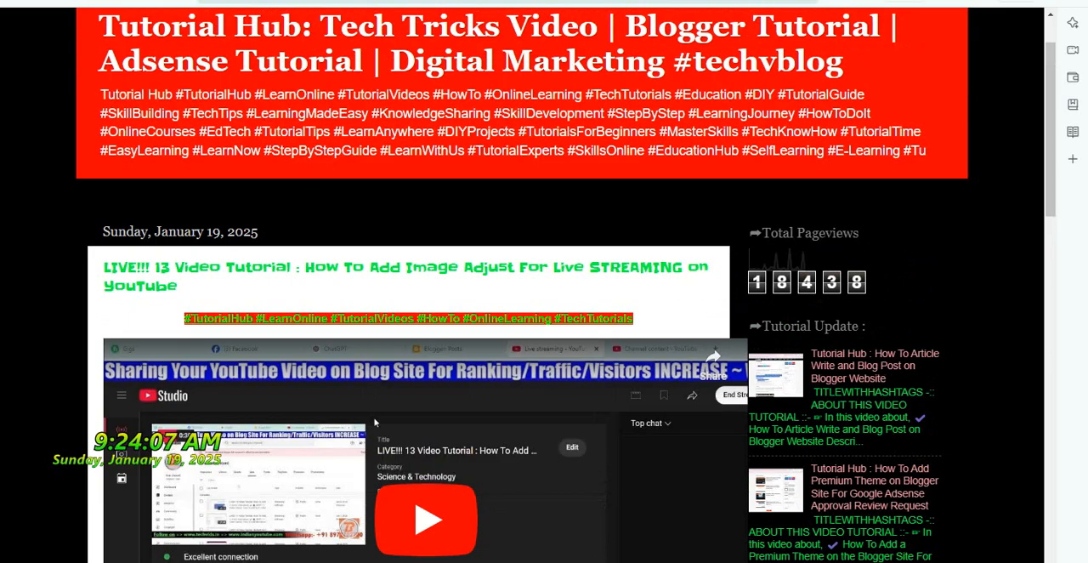
key(ctrl+w)
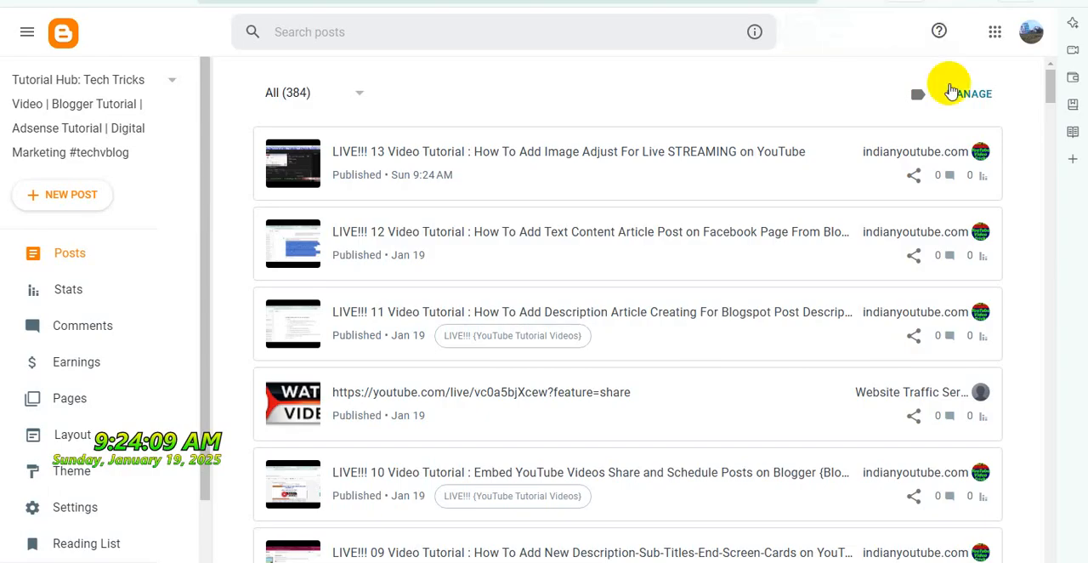
Close the pages left from the LIVE!!! 13 video and mark the LIVE!!! 14 stream in YouTube Studio's live list
key(ctrl+w)
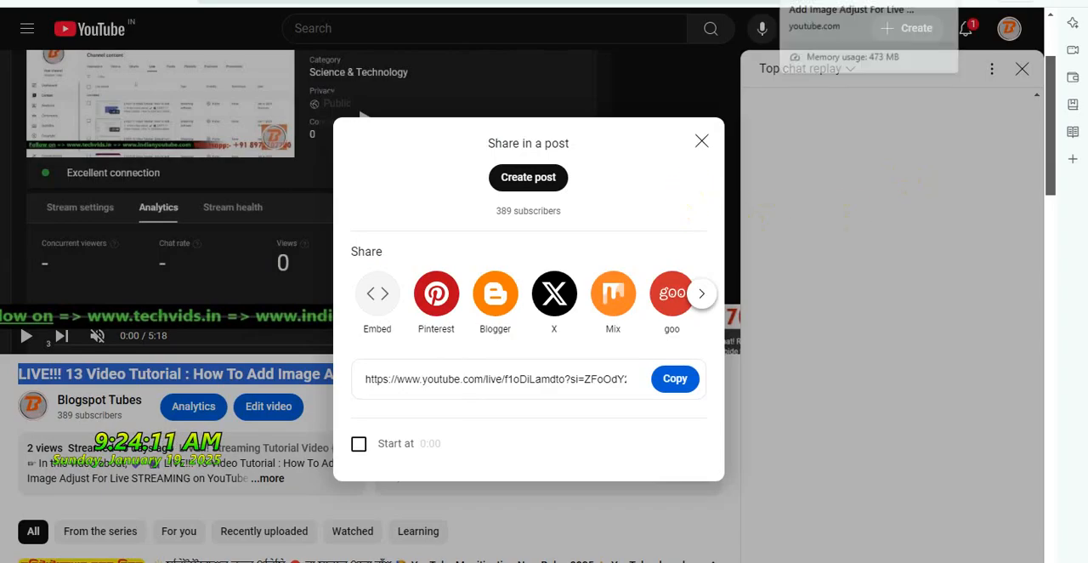
key(ctrl+w)
scroll(585, 236, down, 1)
scroll(584, 236, down, 1)
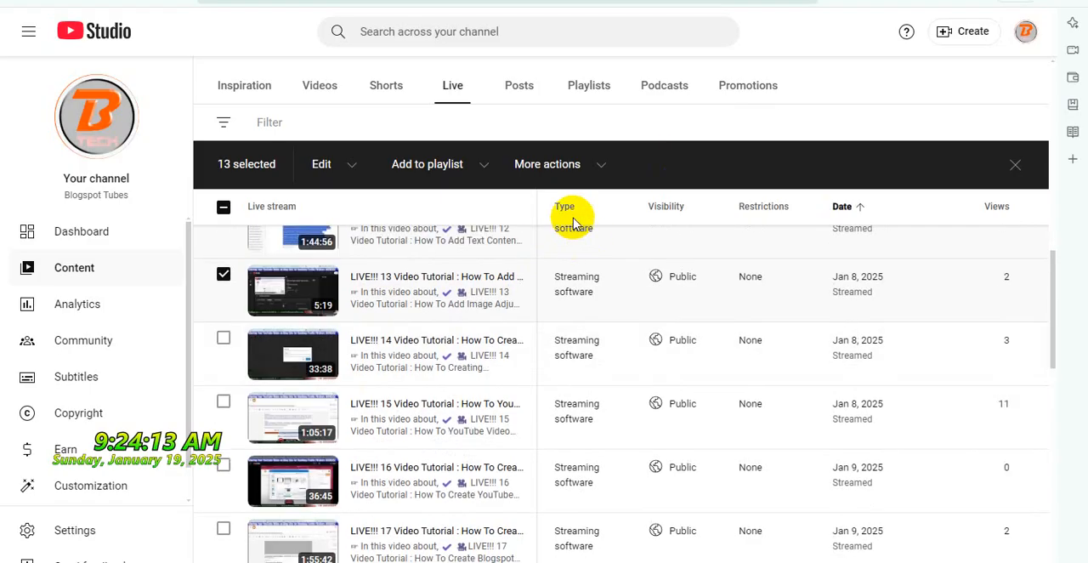
click(225, 340)
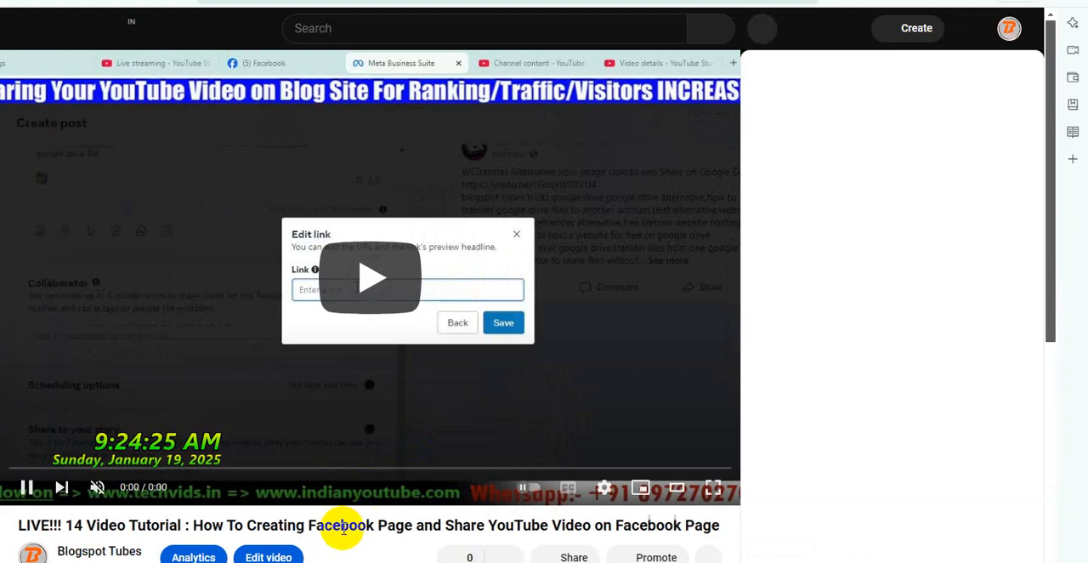
Copy the LIVE!!! 14 video title from its watch page and share the video to Blogger as a new post
triple_click(344, 527)
right_click(347, 525)
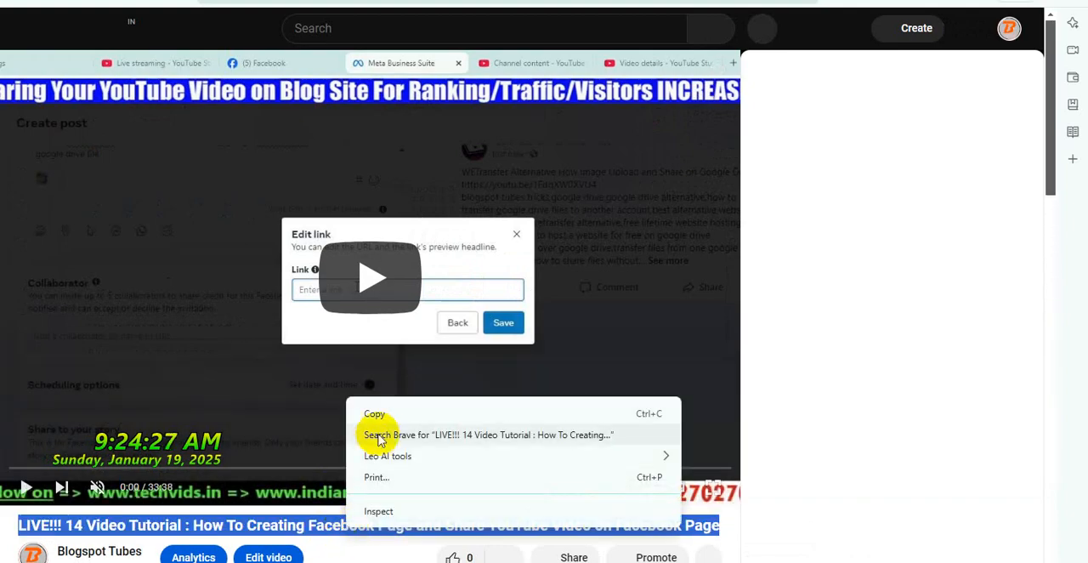
click(375, 414)
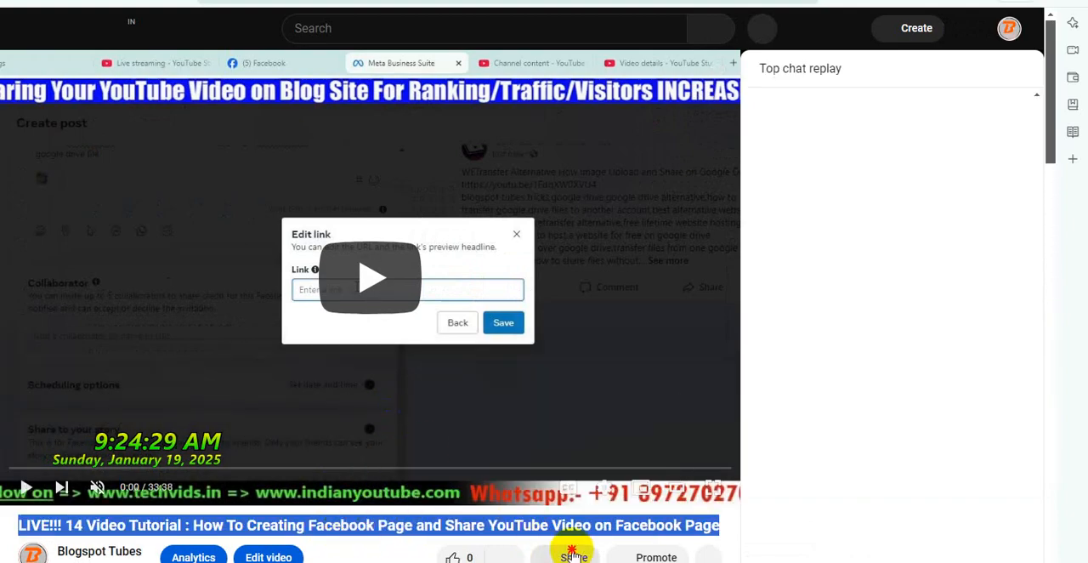
click(573, 552)
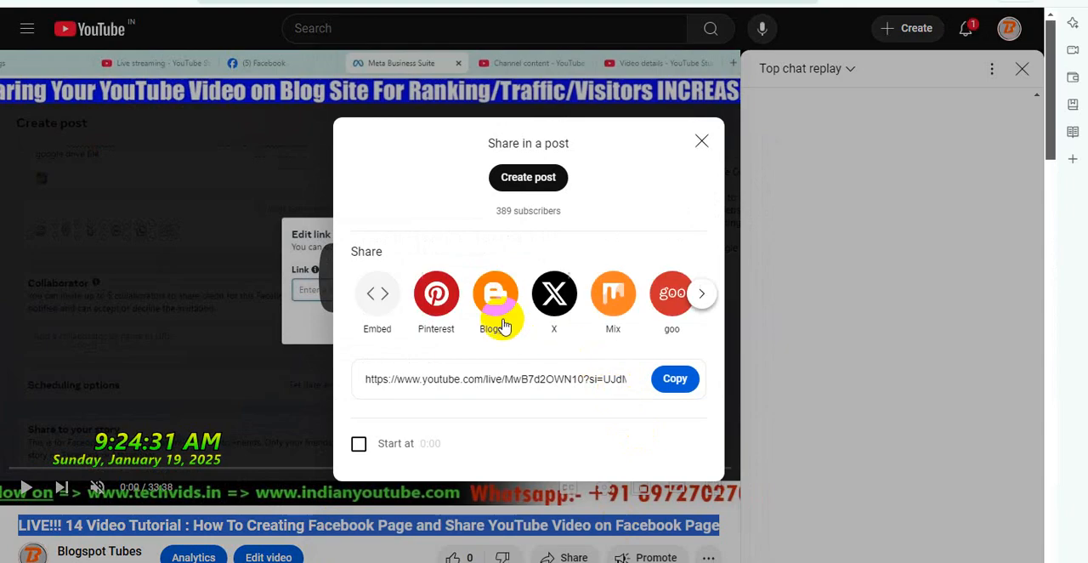
click(500, 312)
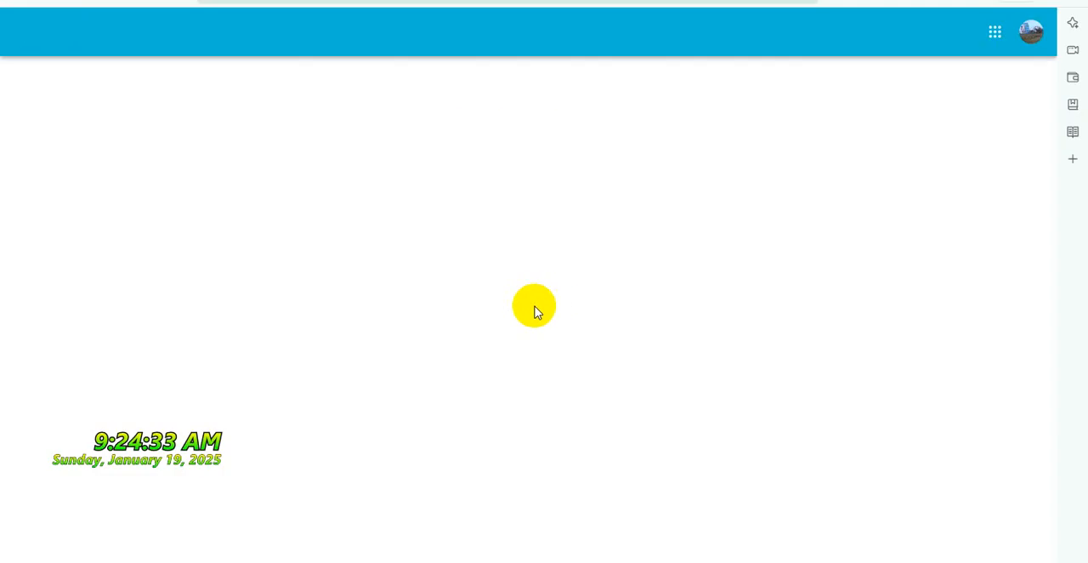
scroll(565, 377, down, 1)
scroll(565, 376, down, 5)
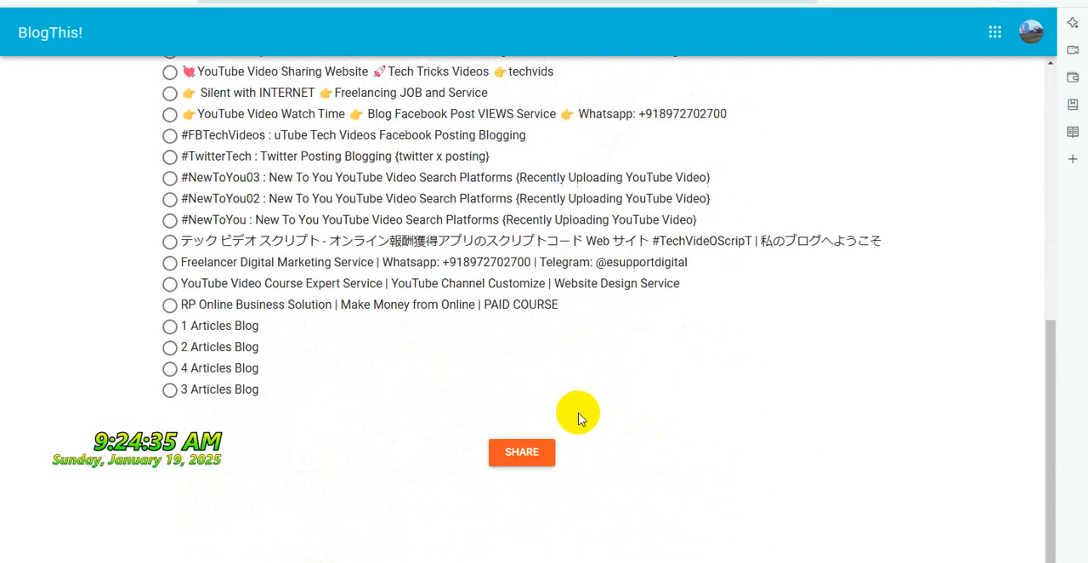
click(539, 454)
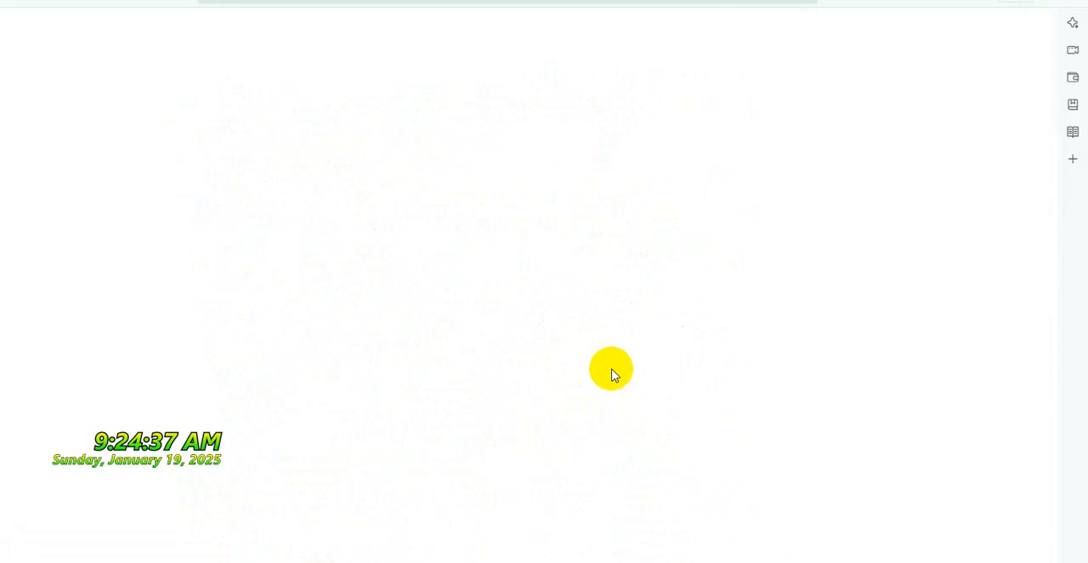
Replace the shortened post title with the full title "LIVE!!! 14 Video Tutorial : How To Creating Facebook Page and Share YouTube Video on Facebook Page"
double_click(276, 90)
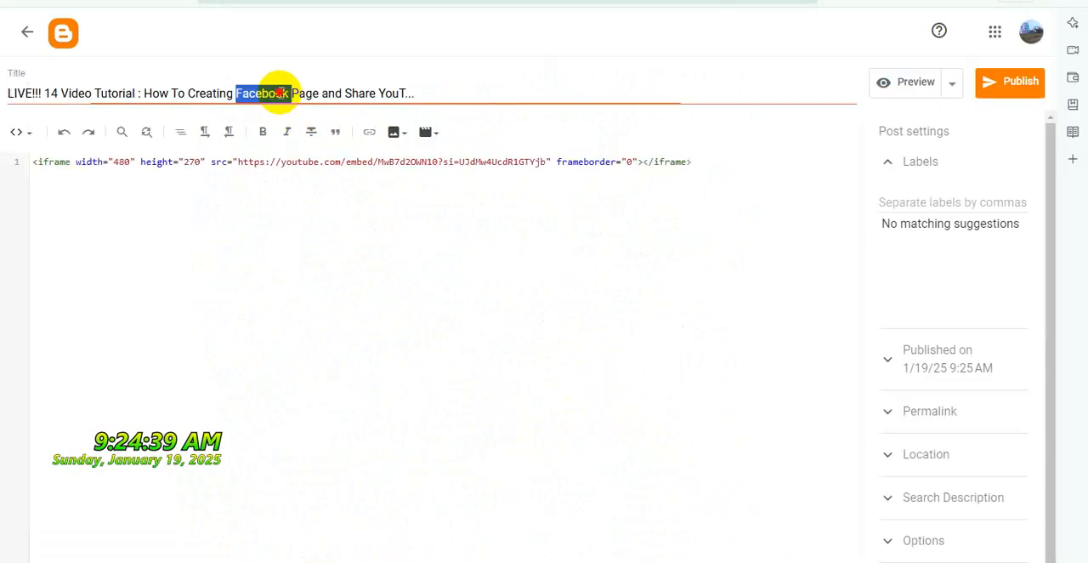
key(ctrl+a)
key(ctrl+v)
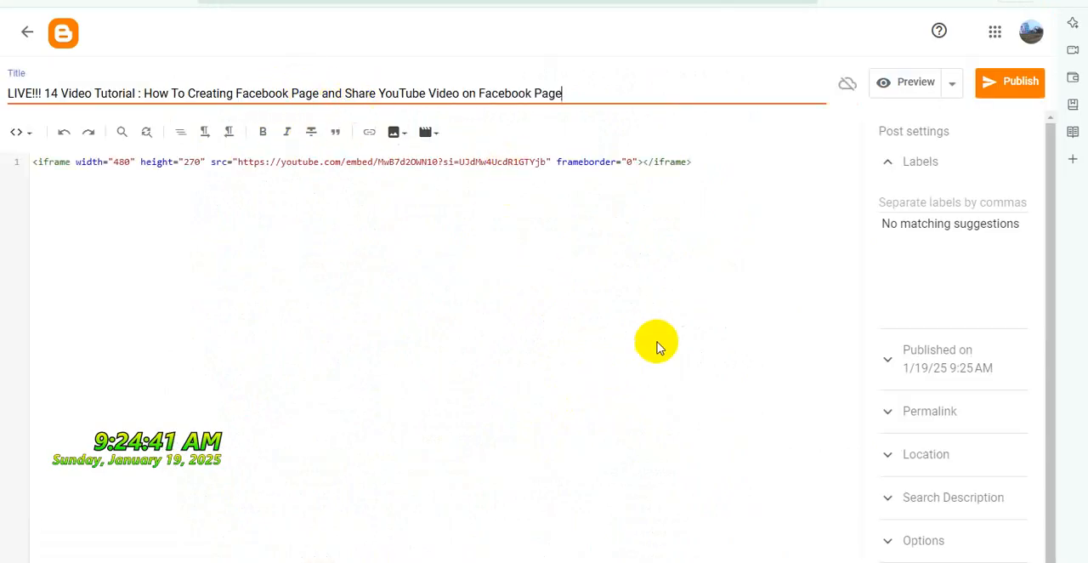
Copy the embed template HTML from the WordPad document and paste it on a new line after the LIVE!!! 14 post's iframe
click(719, 470)
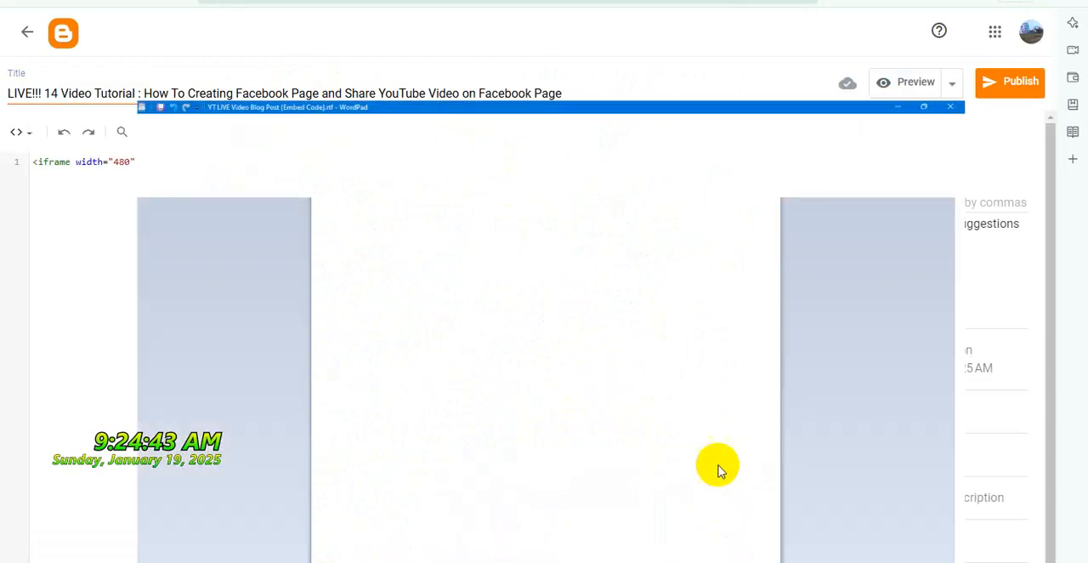
right_click(553, 234)
click(620, 255)
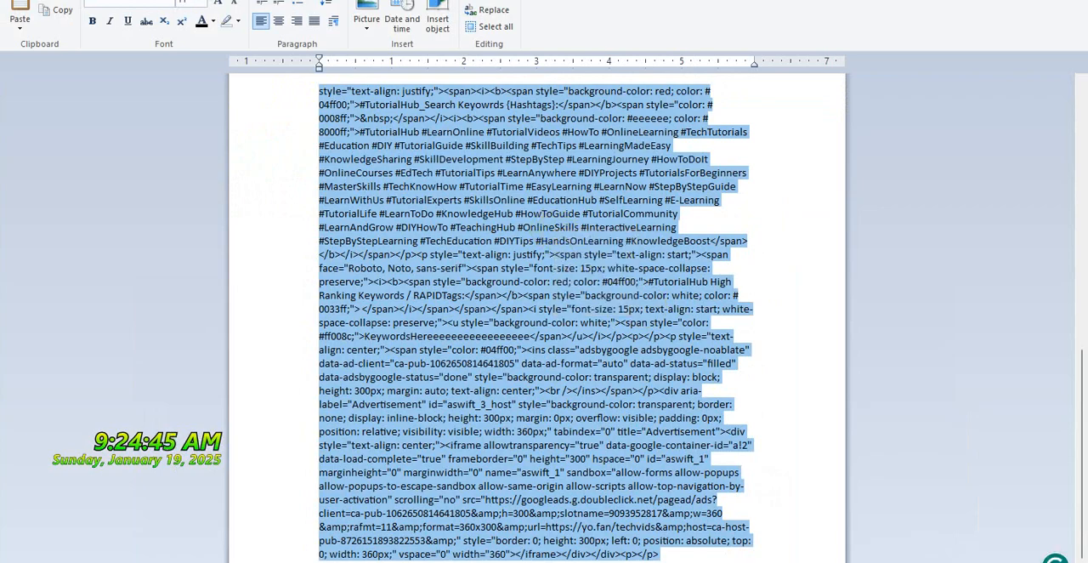
key(alt+Tab)
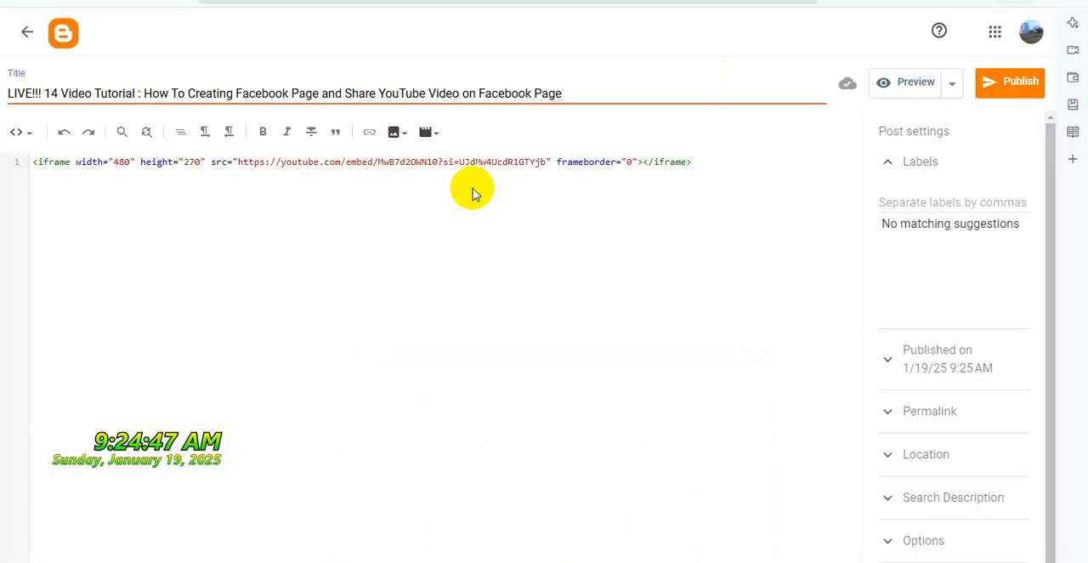
click(710, 159)
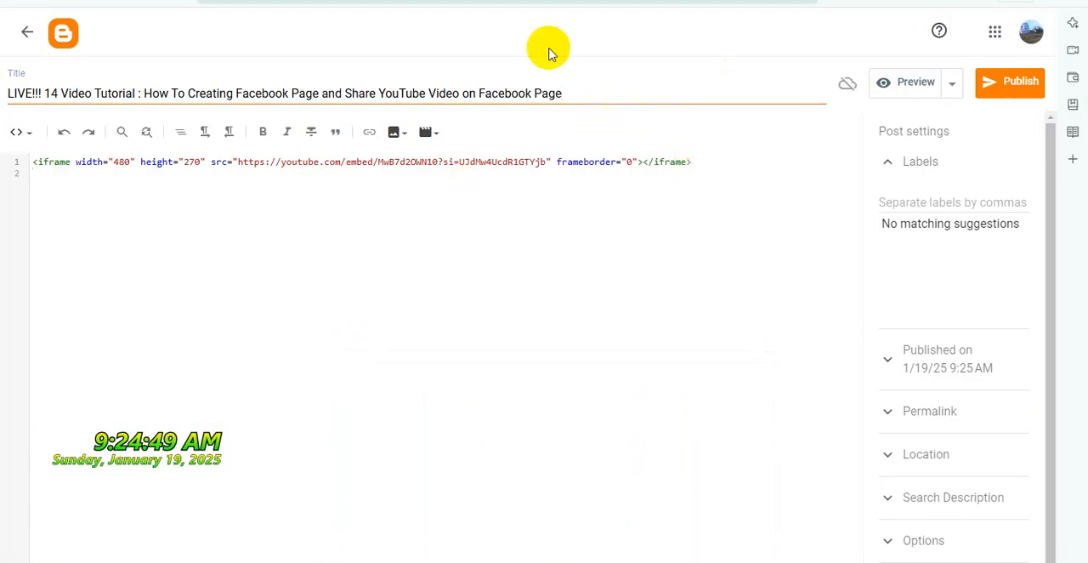
key(ctrl+v)
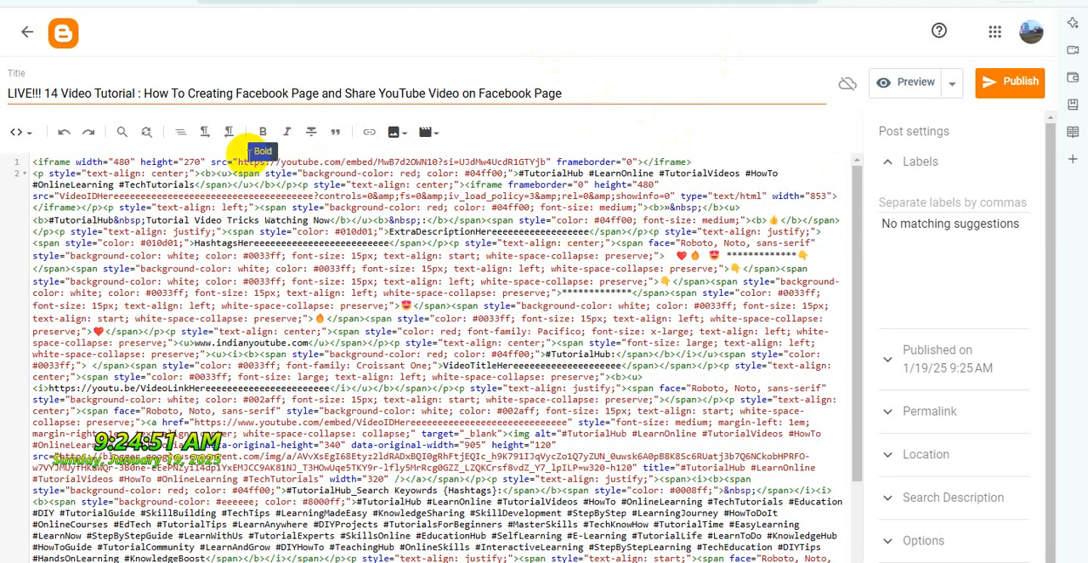
Move the LIVE!!! 14 embed address into the template iframe's VideoIDHere placeholder and delete the emptied original iframe
drag(239, 162, 548, 162)
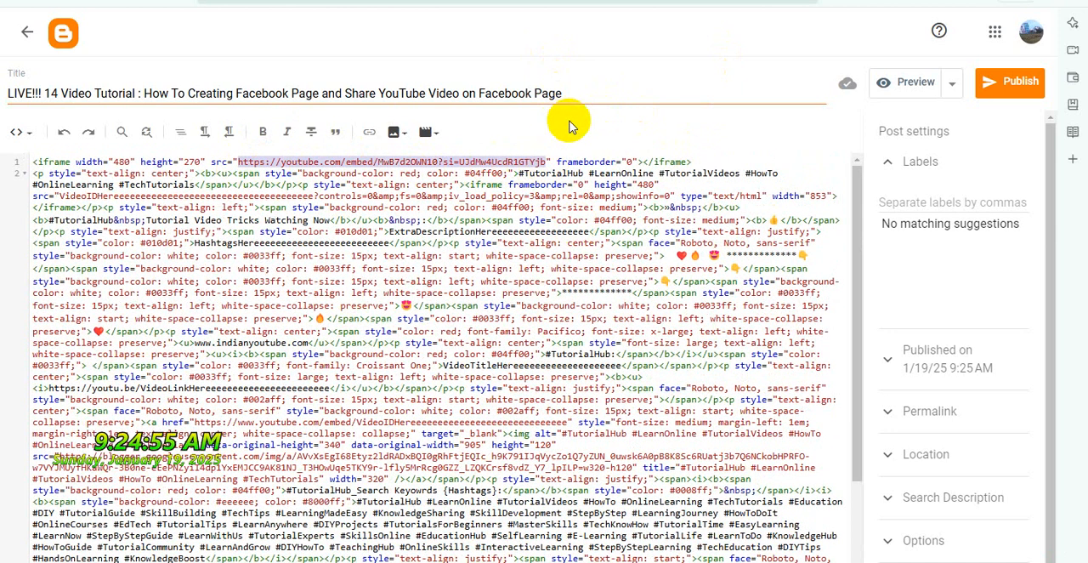
key(ctrl+x)
double_click(277, 195)
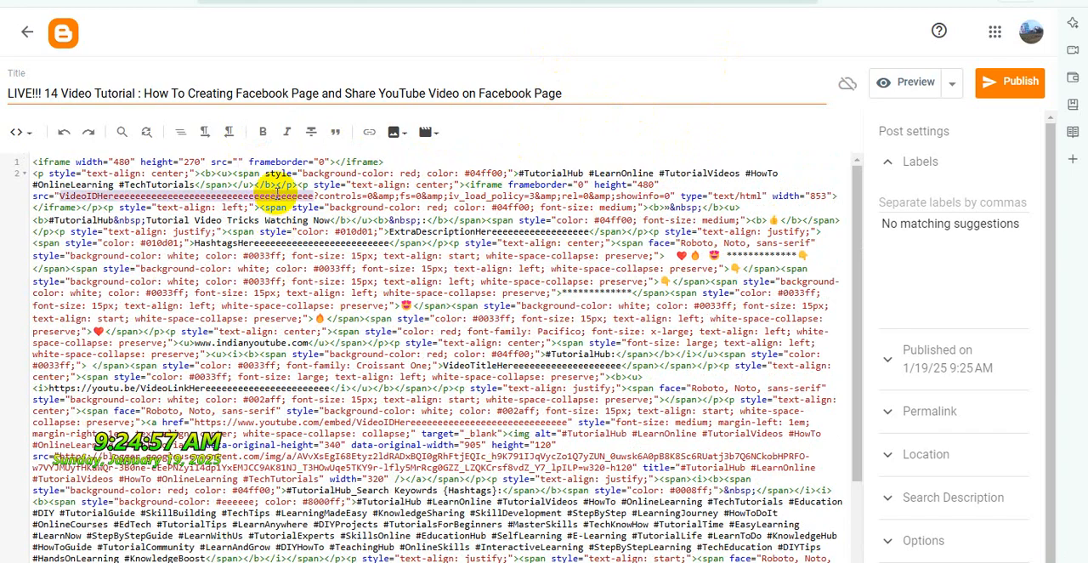
key(ctrl+v)
click(370, 161)
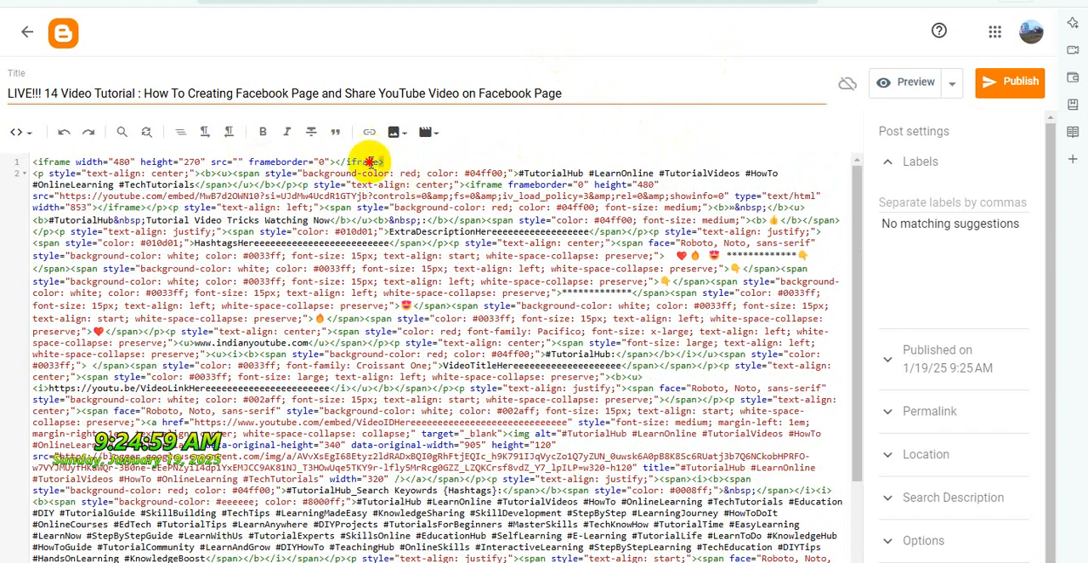
drag(370, 161, 2, 162)
key(BackSpace)
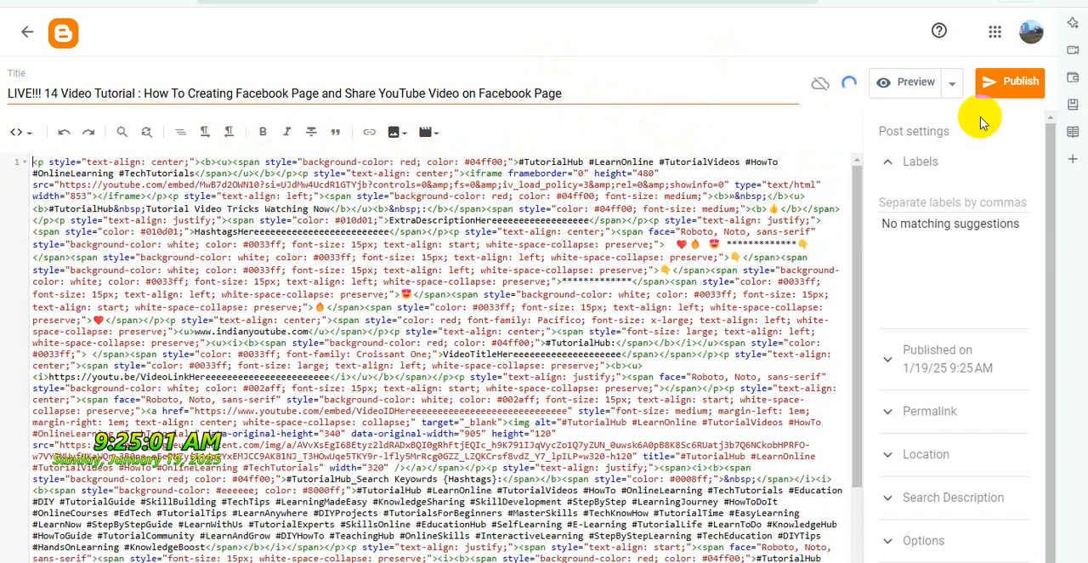
Set the LIVE!!! 14 post's reader comments to "Do not allow, hide existing" and publish the post
click(923, 539)
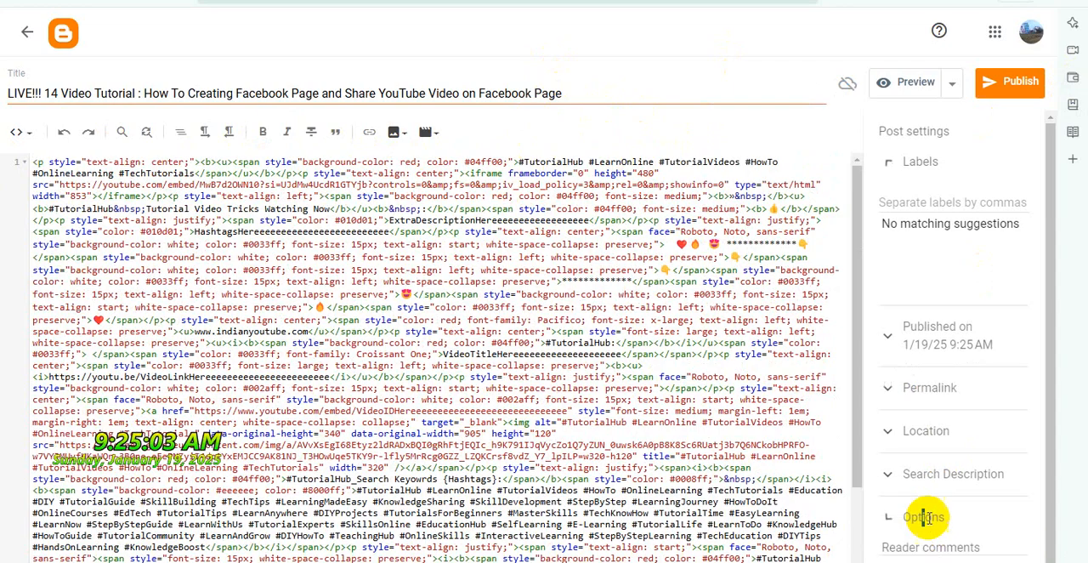
click(919, 486)
click(1012, 82)
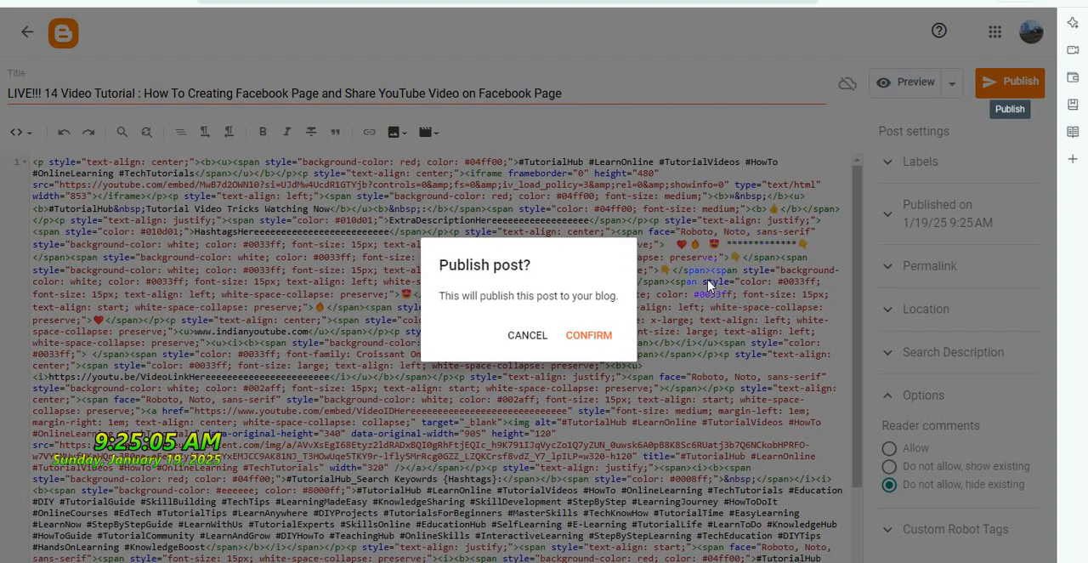
click(584, 331)
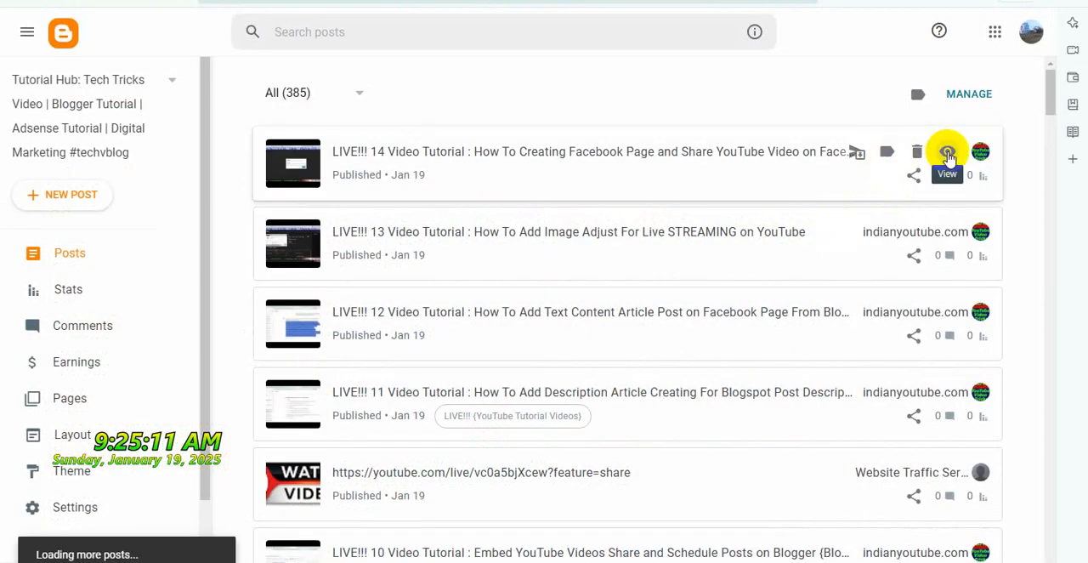
View the published LIVE!!! 14 post on the blog and check its title, embedded video and template content
click(947, 153)
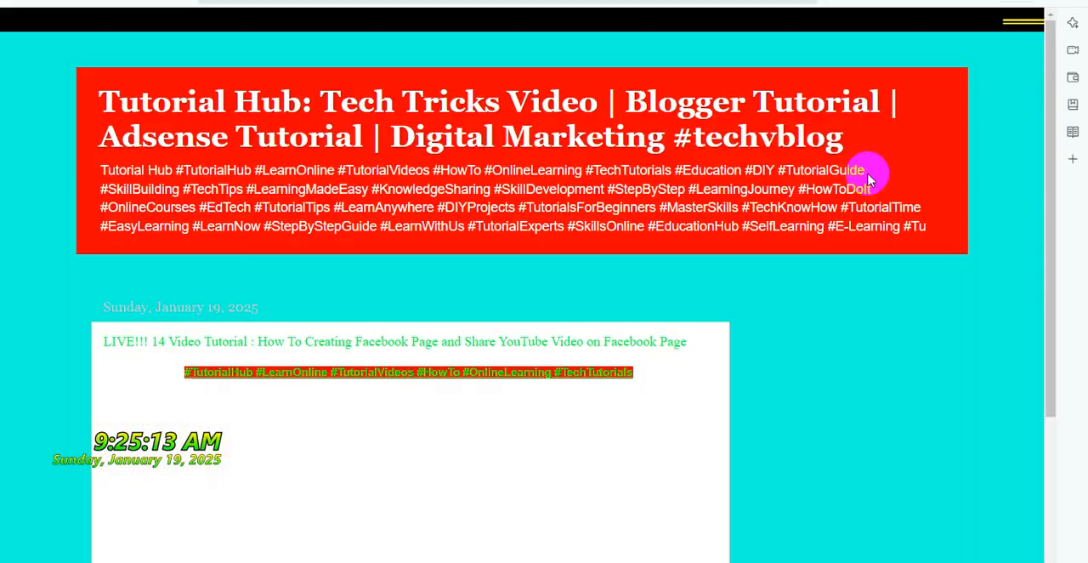
scroll(776, 187, down, 5)
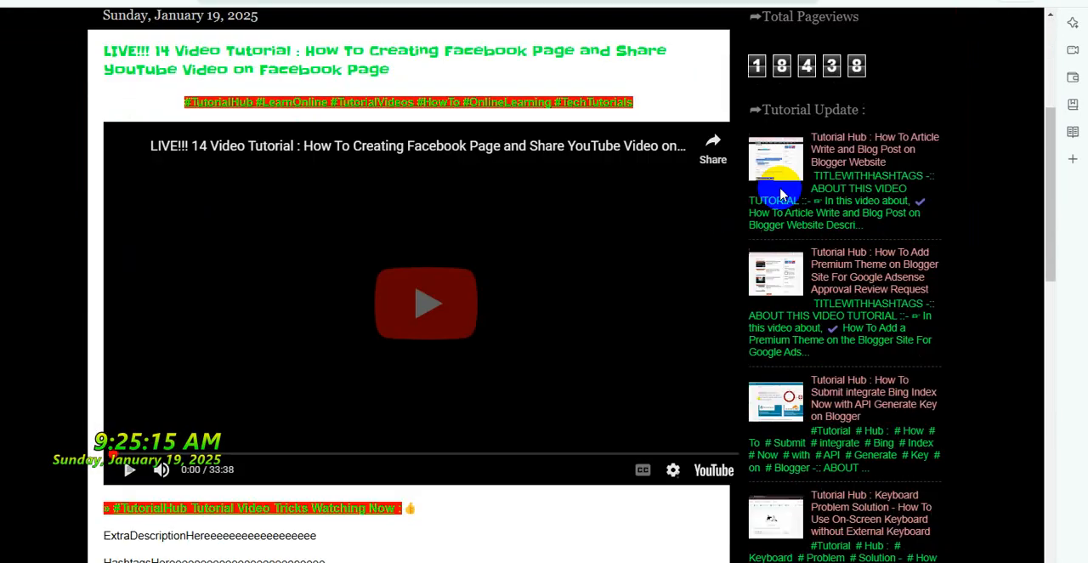
scroll(781, 189, down, 3)
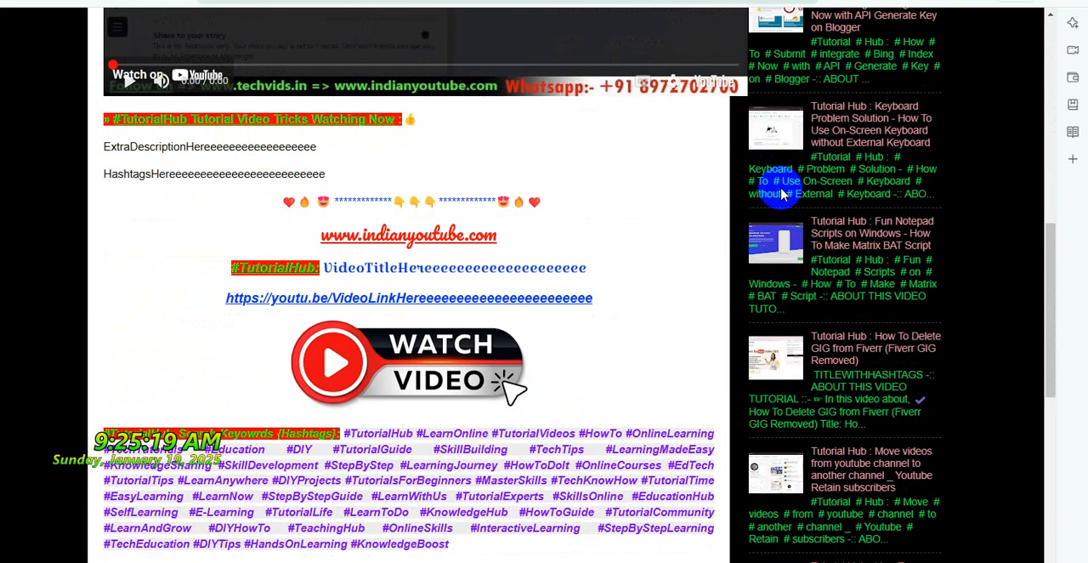
scroll(781, 194, up, 2)
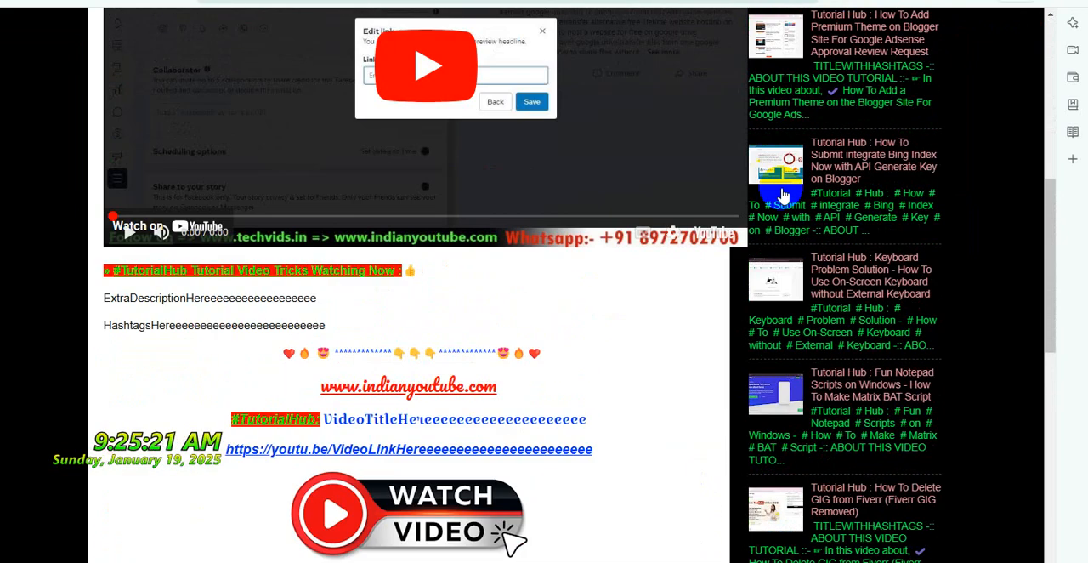
scroll(783, 195, down, 2)
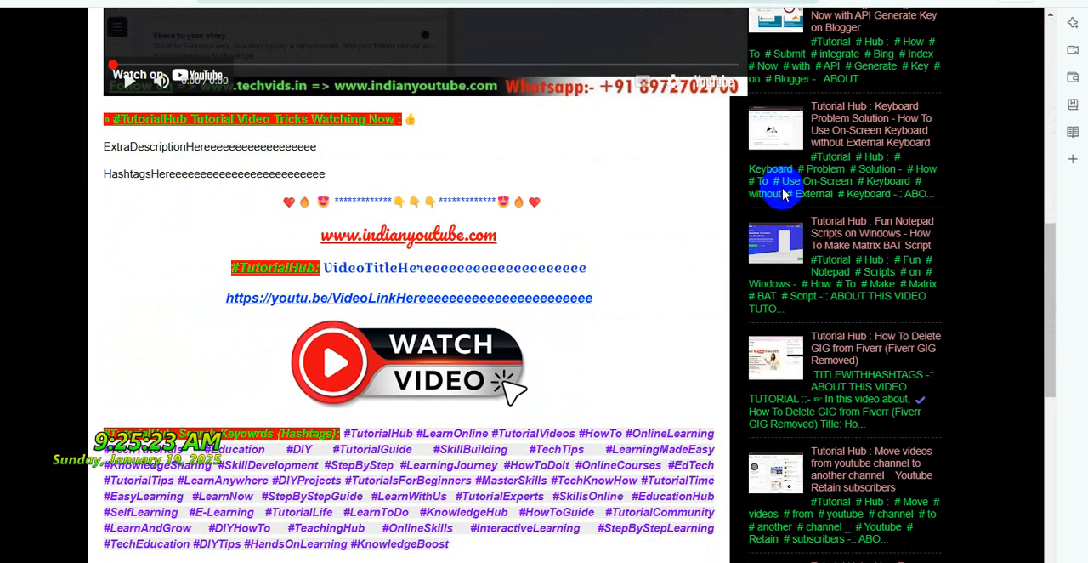
scroll(783, 194, up, 4)
scroll(783, 195, up, 1)
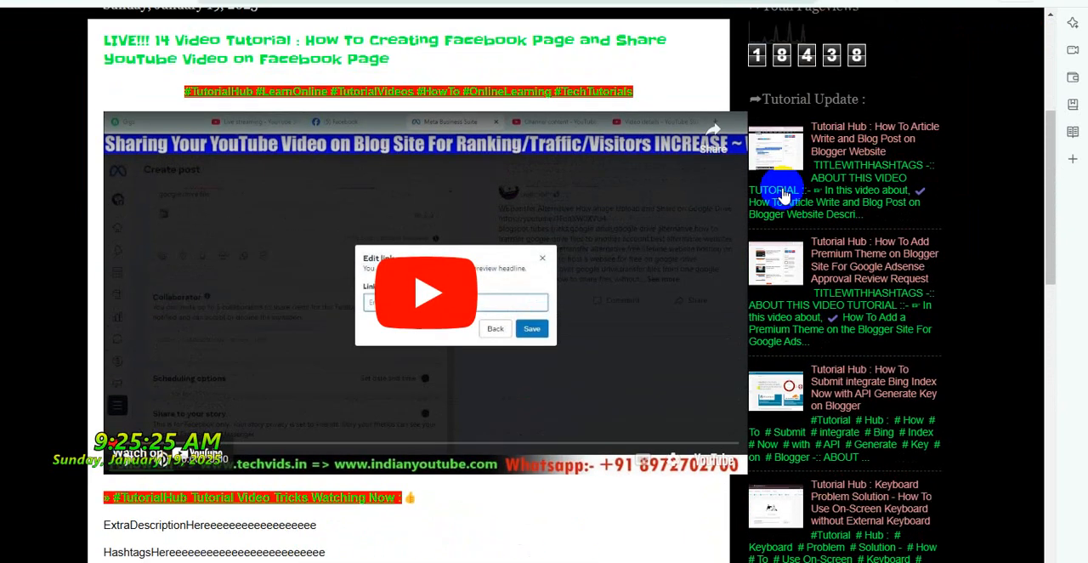
scroll(783, 195, down, 1)
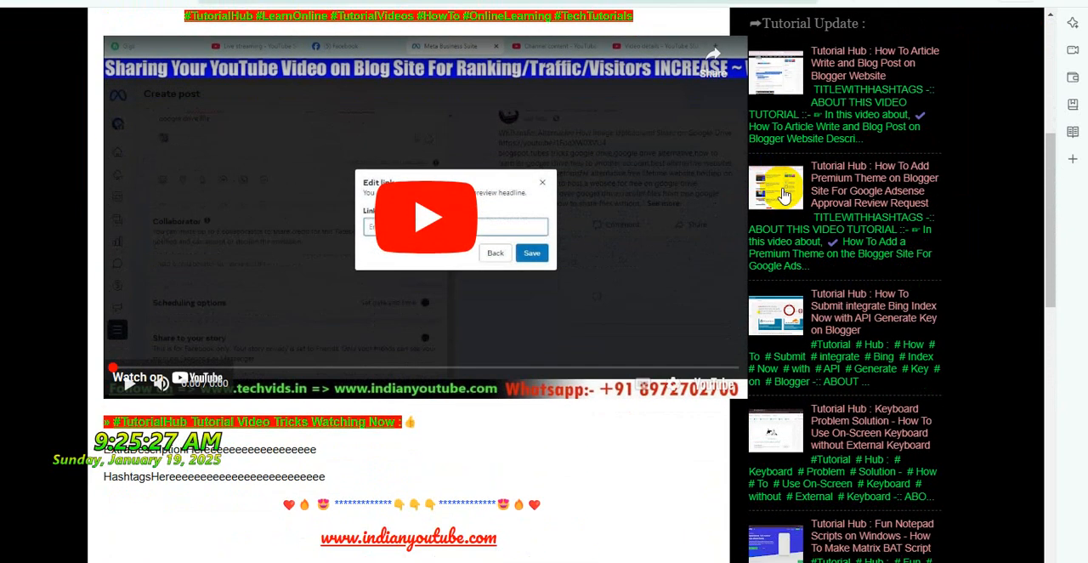
scroll(783, 194, up, 3)
Return to YouTube Studio's live list, mark the LIVE!!! 15 stream and open its watch page on YouTube
key(ctrl+shift+Tab)
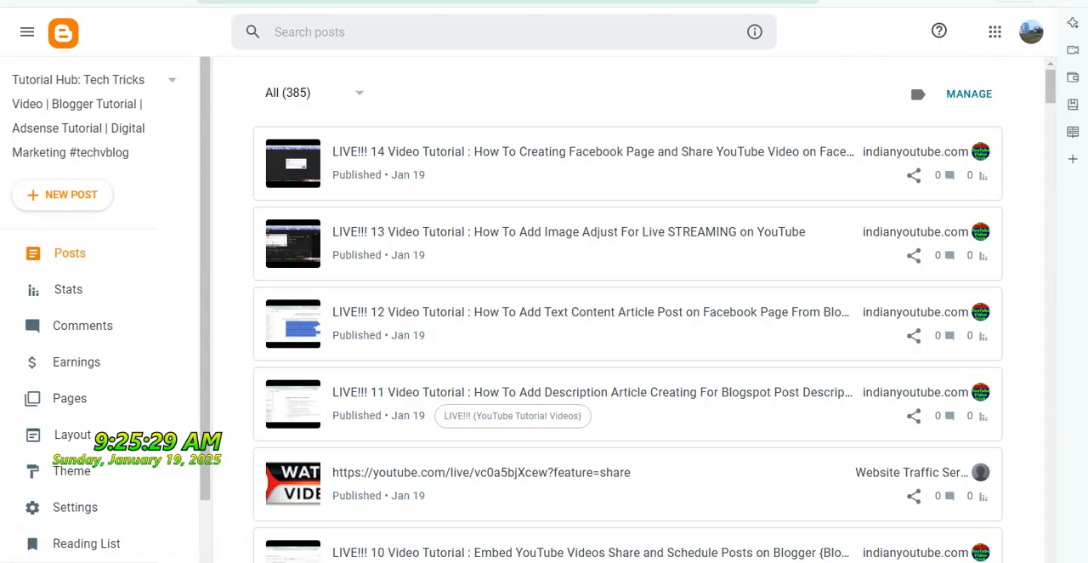
key(ctrl+shift+Tab)
key(ctrl+shift+Tab)
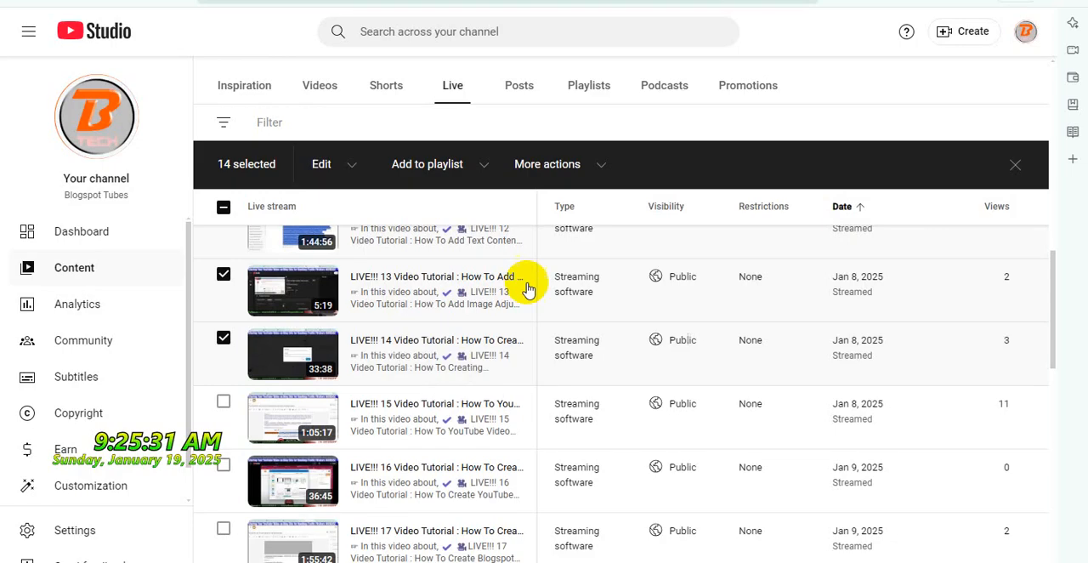
scroll(517, 364, down, 1)
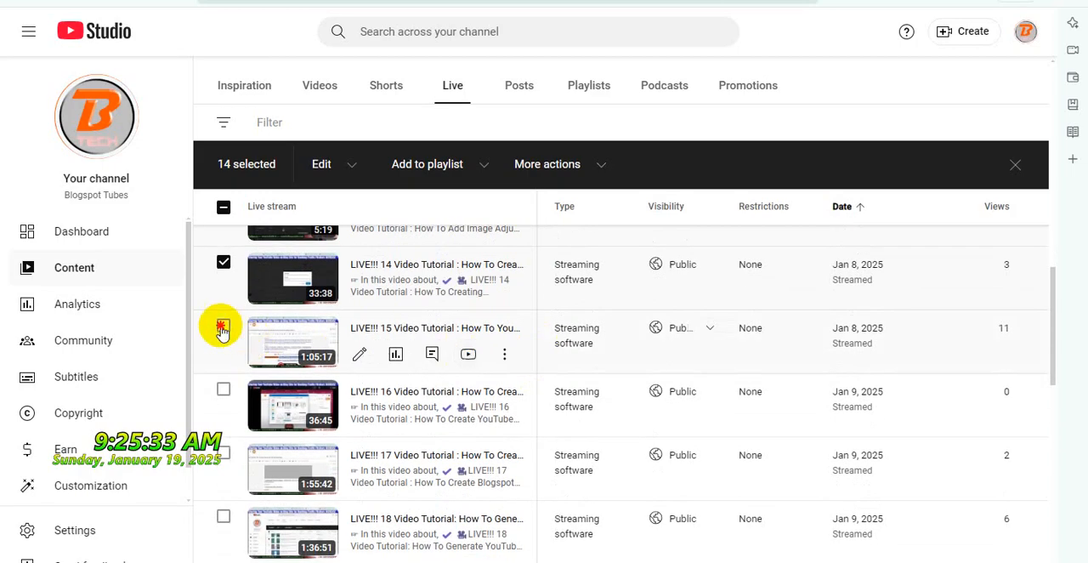
click(223, 328)
click(470, 355)
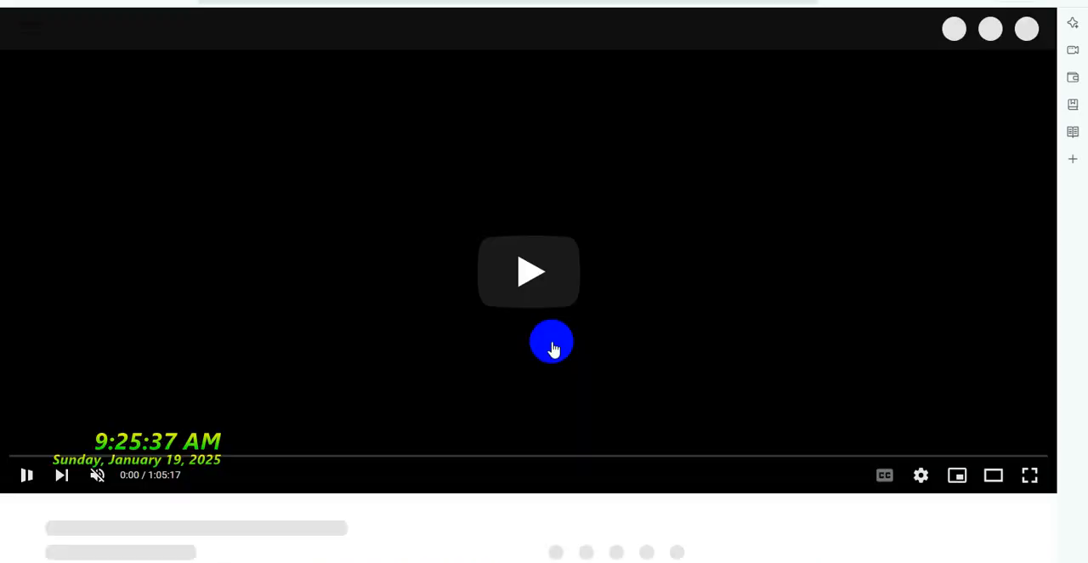
click(546, 354)
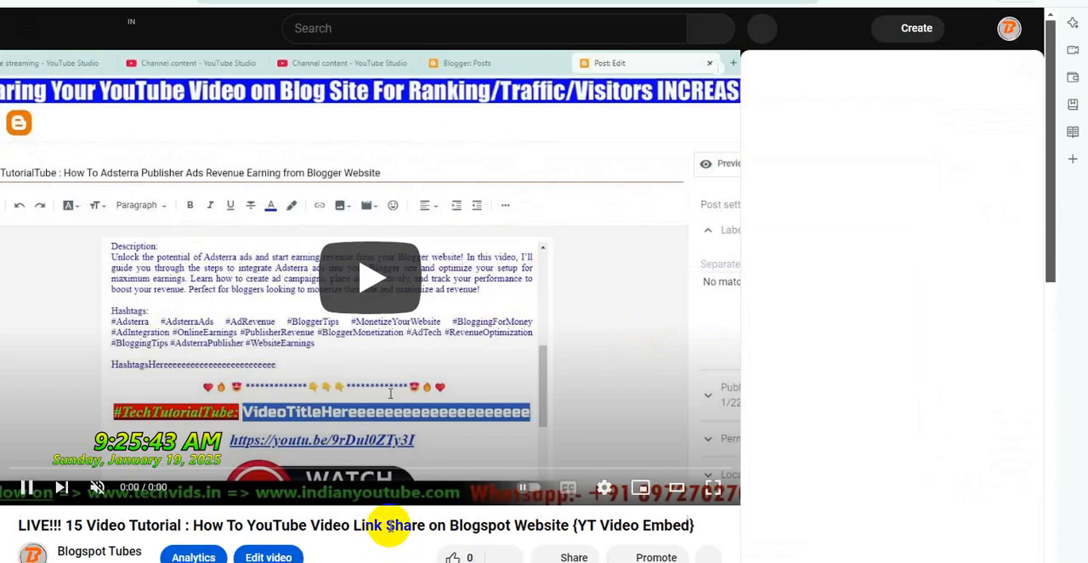
Copy the full title of the LIVE!!! 15 video from its watch page and share the video to Blogger
triple_click(388, 525)
right_click(388, 524)
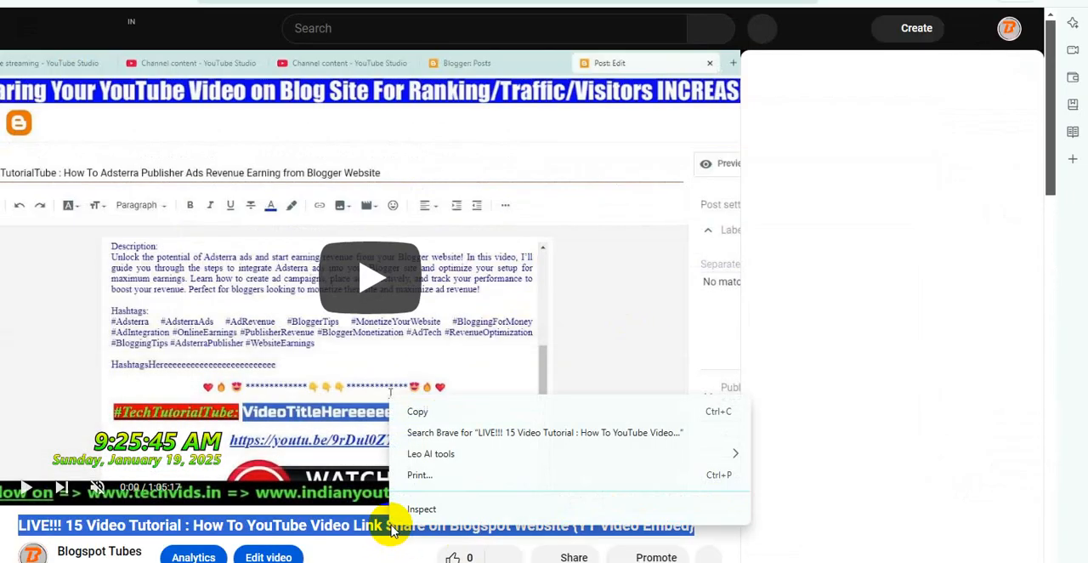
click(417, 412)
scroll(599, 437, down, 2)
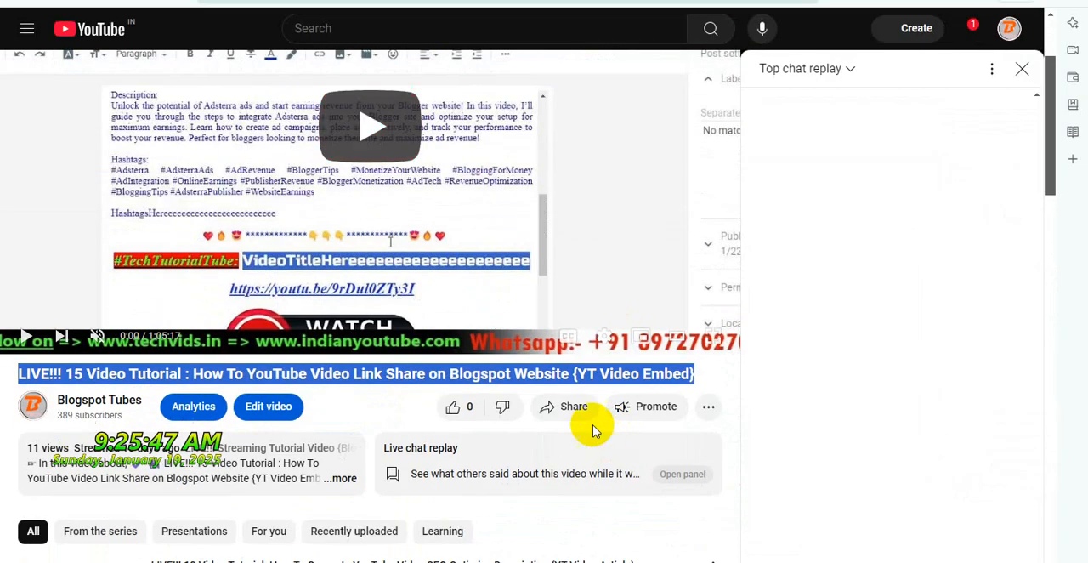
click(571, 406)
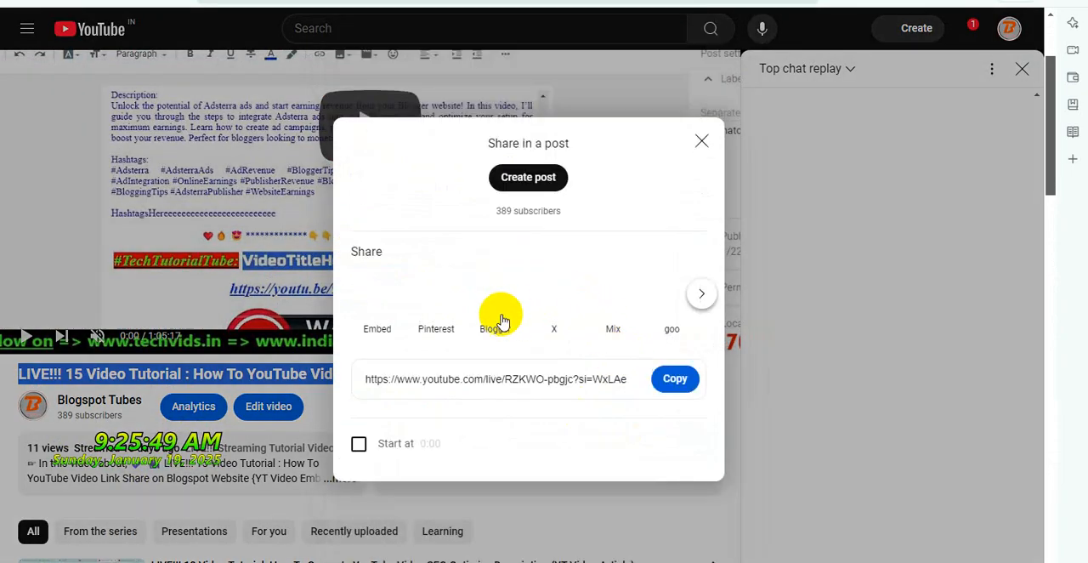
click(500, 316)
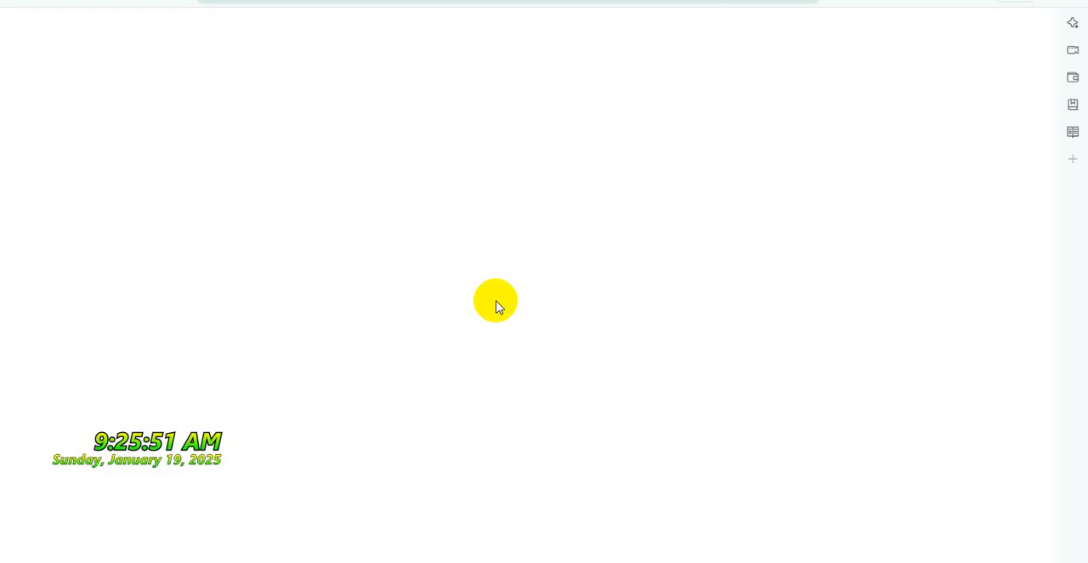
Choose the Tutorial Hub blog for the shared video and replace the post's shortened title with the copied full LIVE!!! 15 title
scroll(551, 311, down, 10)
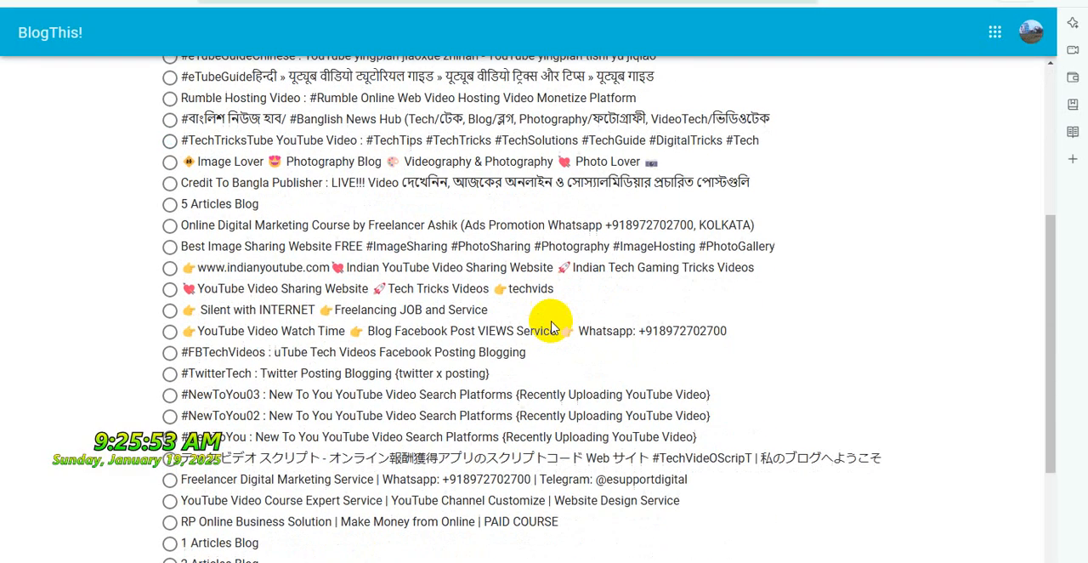
click(520, 451)
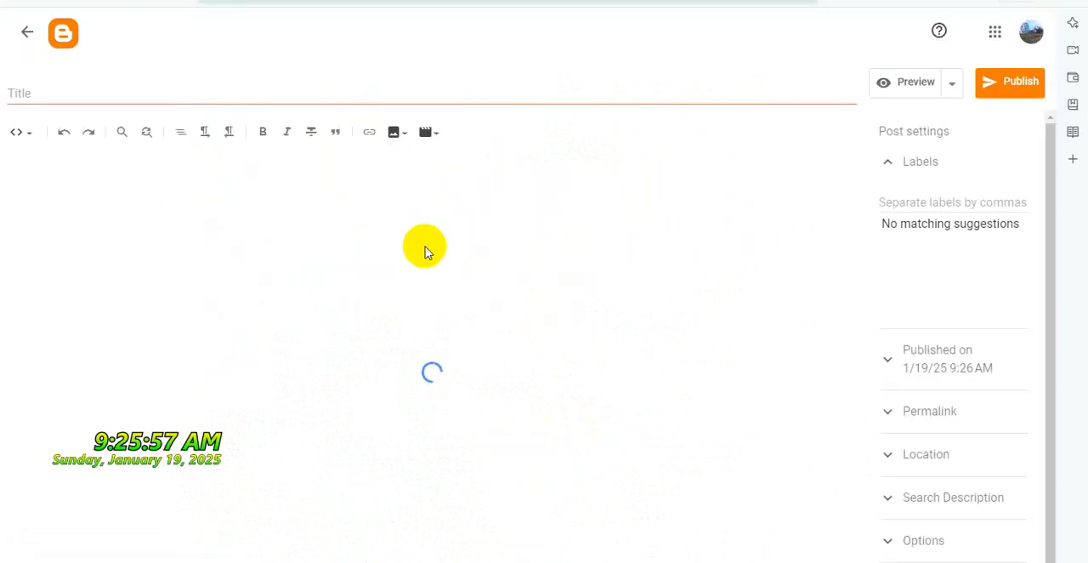
triple_click(313, 91)
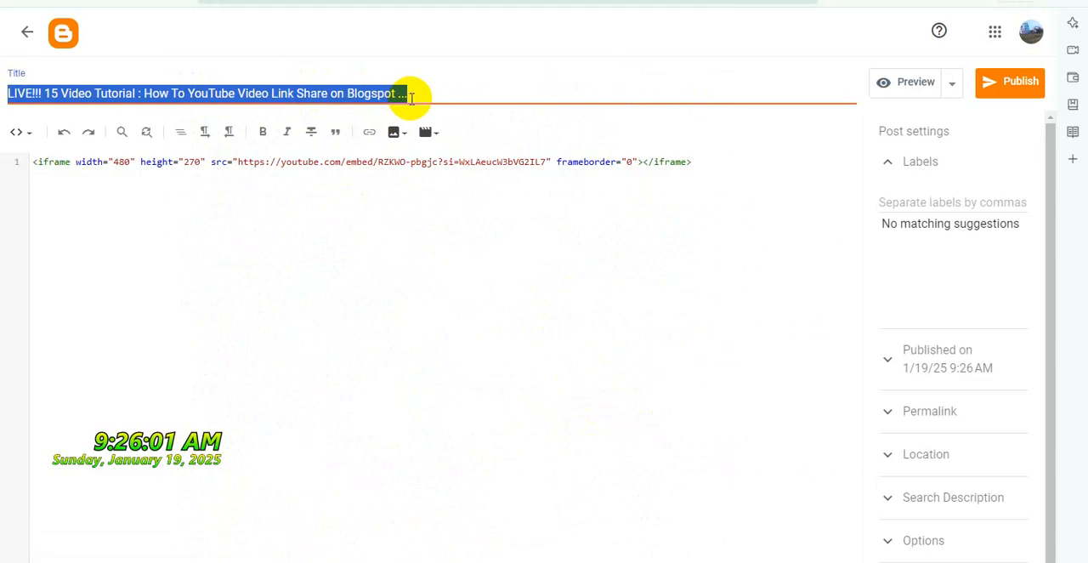
key(ctrl+v)
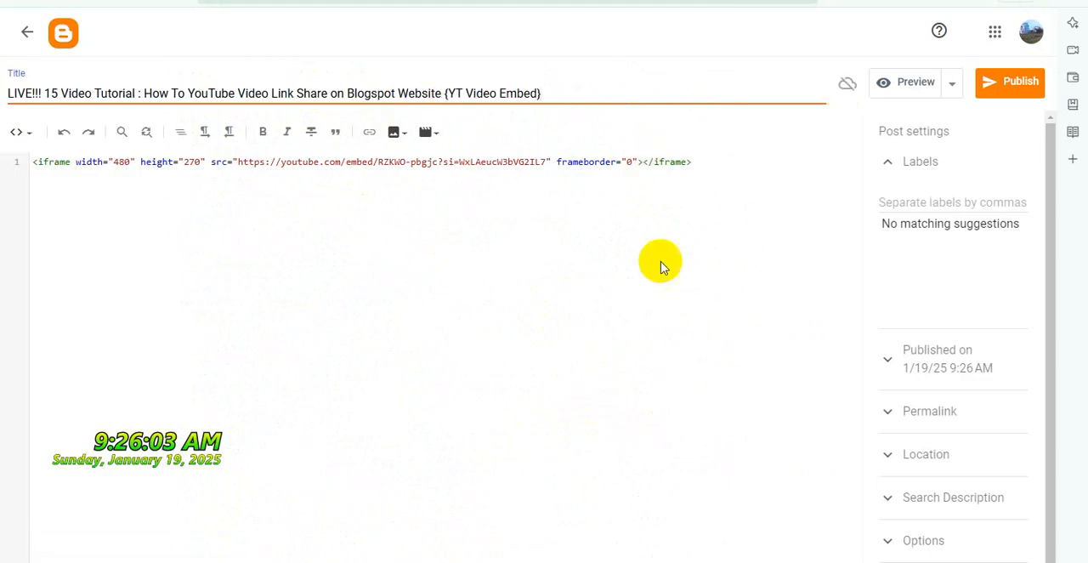
Copy the prepared HTML template from the WordPad document and paste it on a new line below the LIVE!!! 15 post's iframe
click(668, 532)
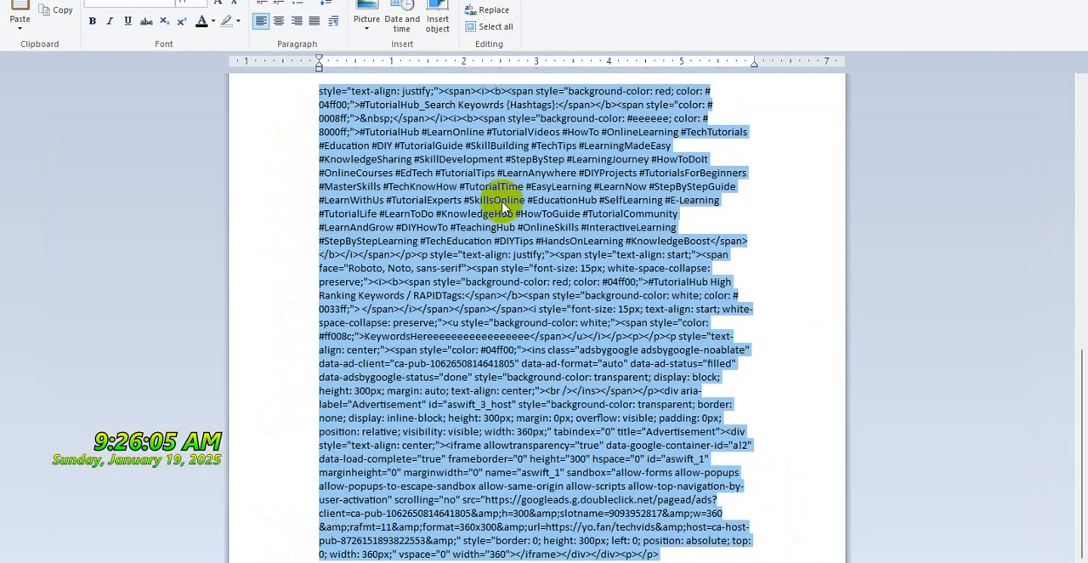
right_click(486, 174)
click(514, 197)
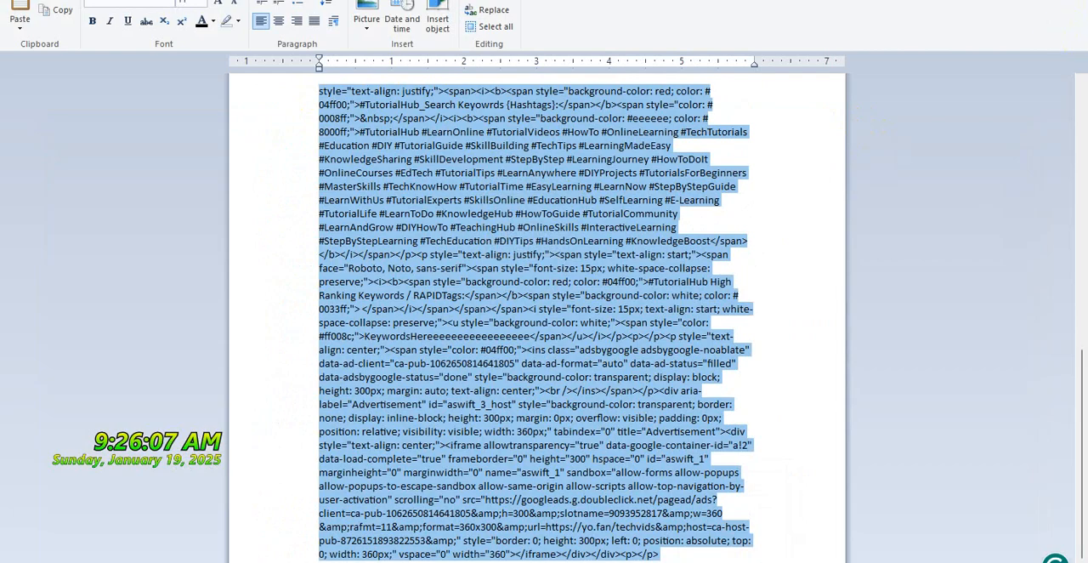
click(978, 2)
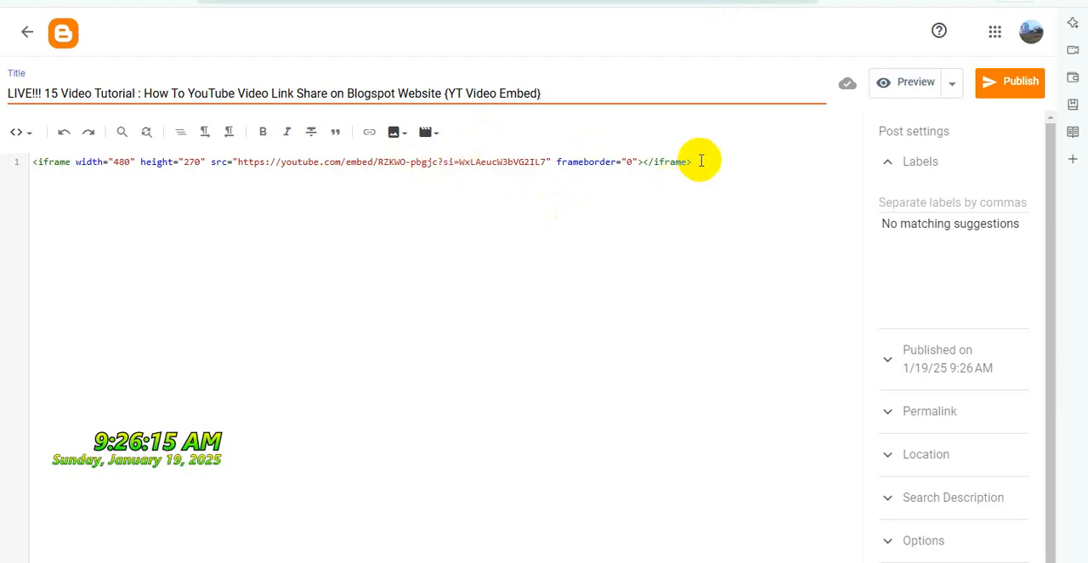
click(704, 161)
key(Return)
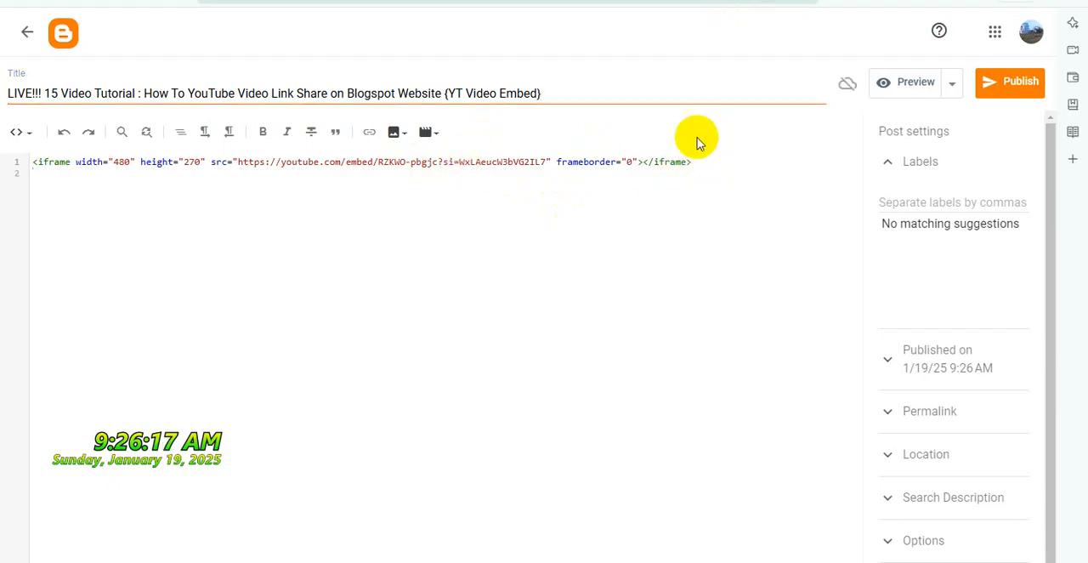
key(ctrl+v)
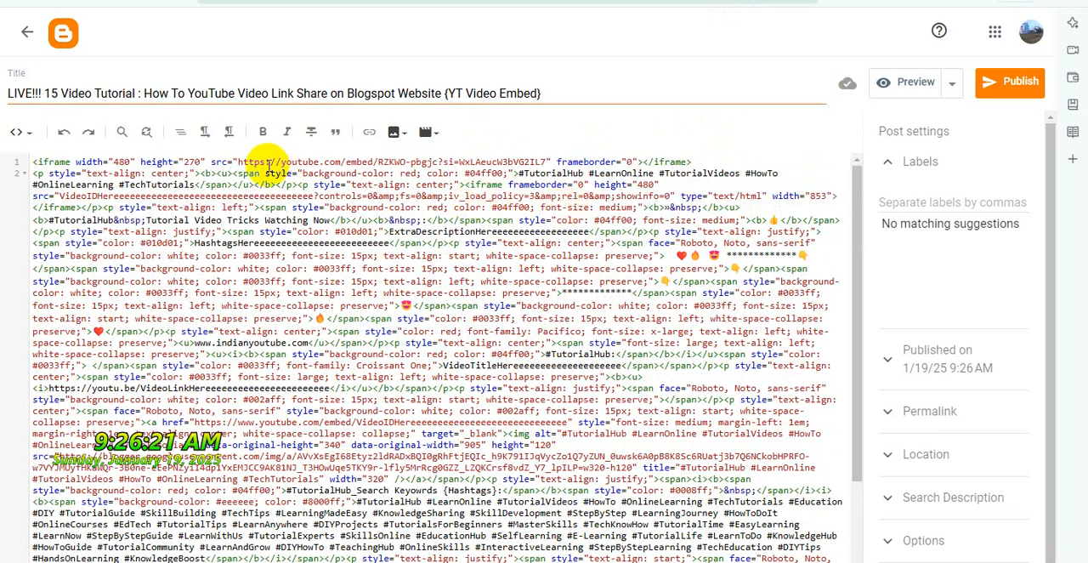
Move the LIVE!!! 15 embed address into the template iframe's VideoIDHere placeholder and delete the emptied original iframe
drag(238, 161, 544, 162)
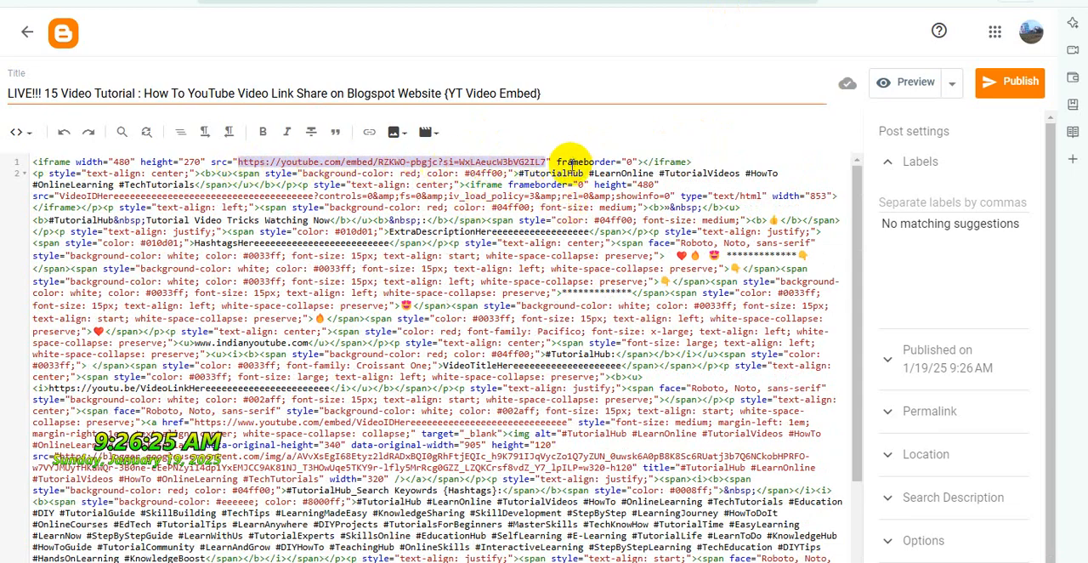
key(ctrl+x)
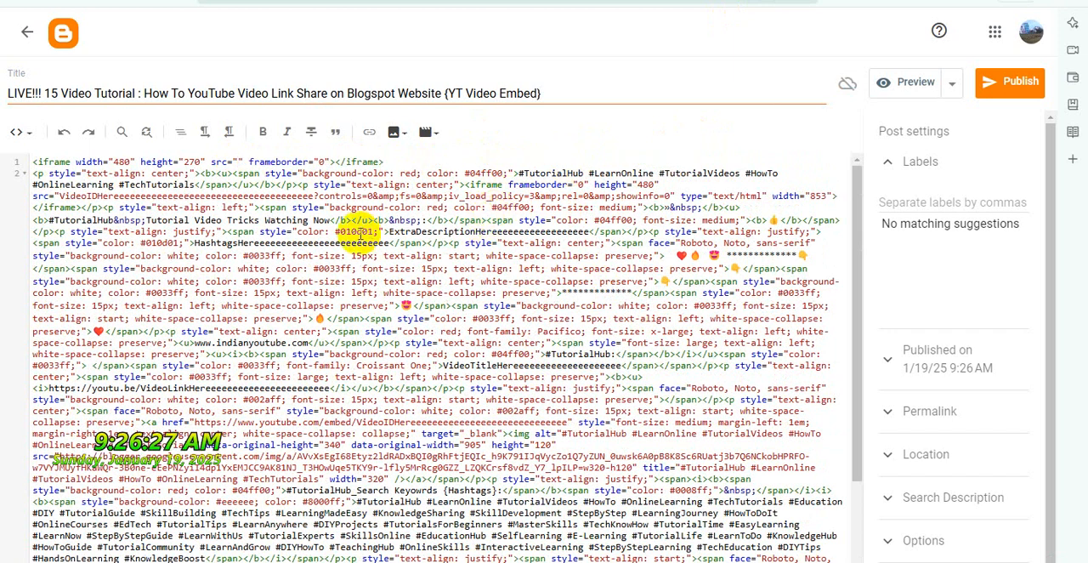
double_click(279, 195)
key(ctrl+v)
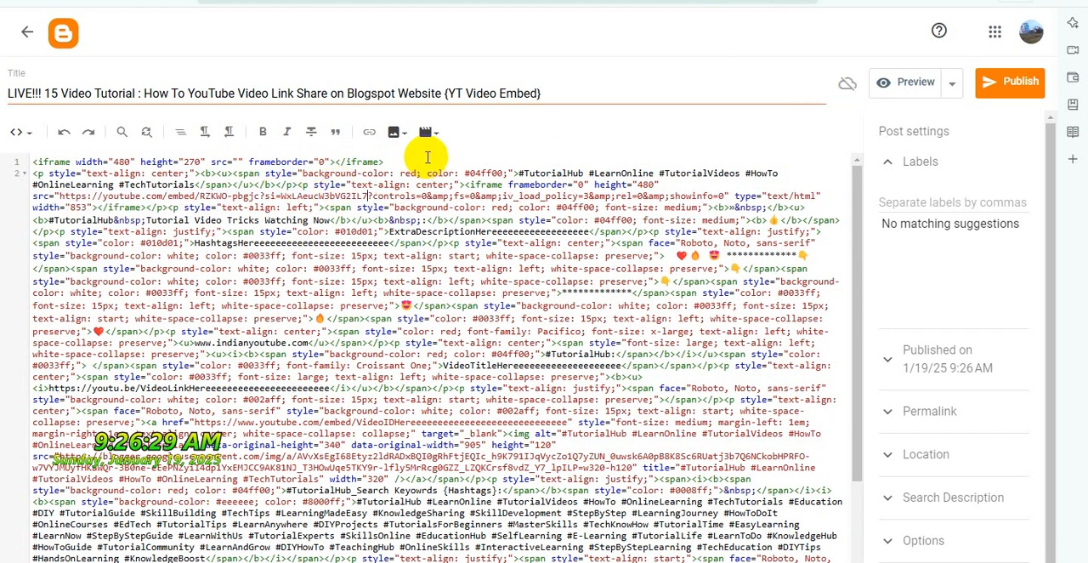
drag(410, 161, 12, 135)
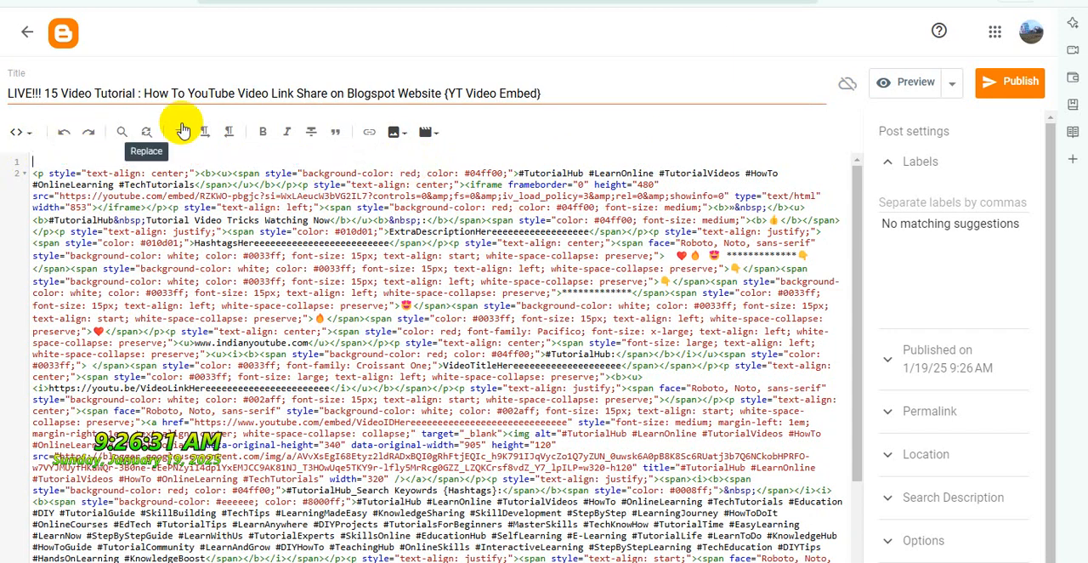
key(Delete)
Set the LIVE!!! 15 post's reader comments to "Do not allow, hide existing" and publish the post
click(935, 540)
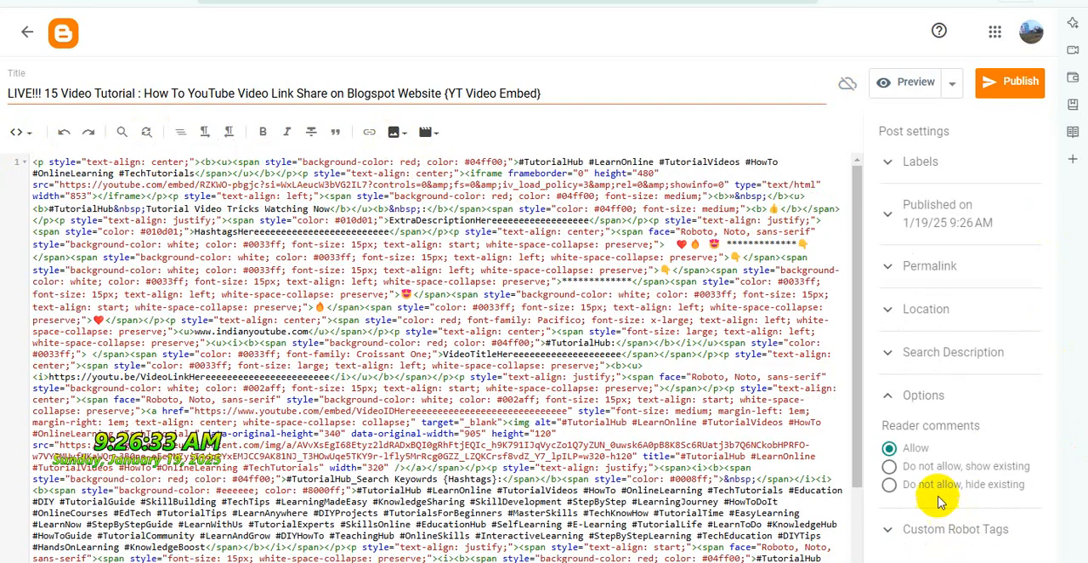
click(977, 486)
click(1000, 95)
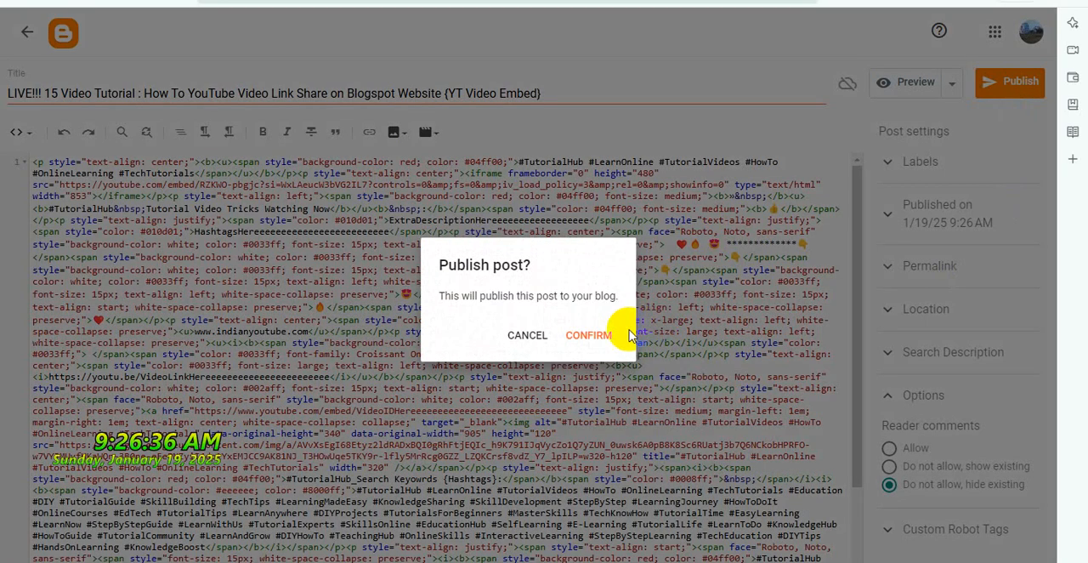
click(619, 333)
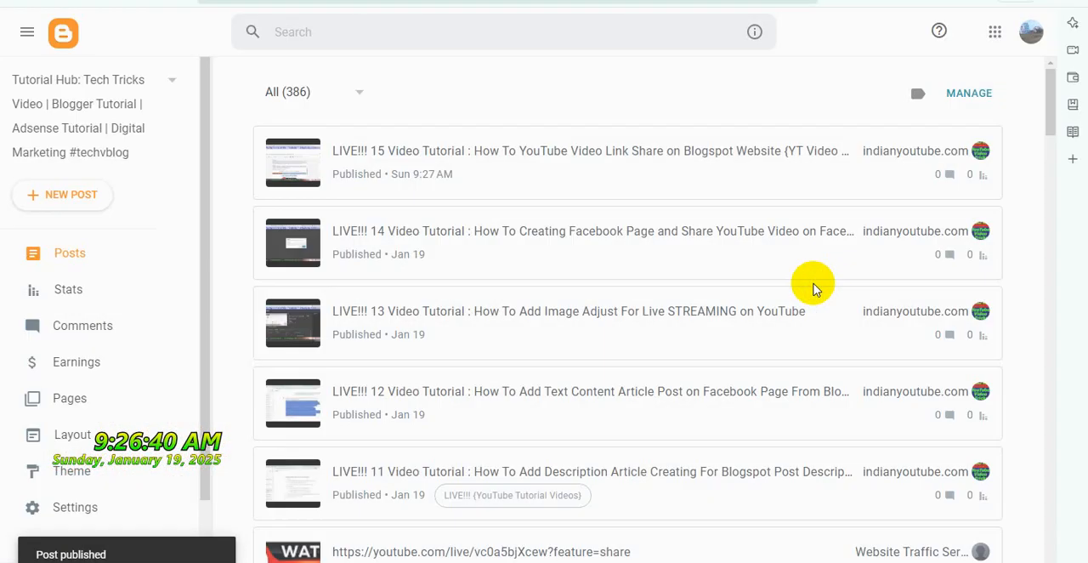
View the published LIVE!!! 15 post on the blog and check its title, embedded video and template content
click(947, 150)
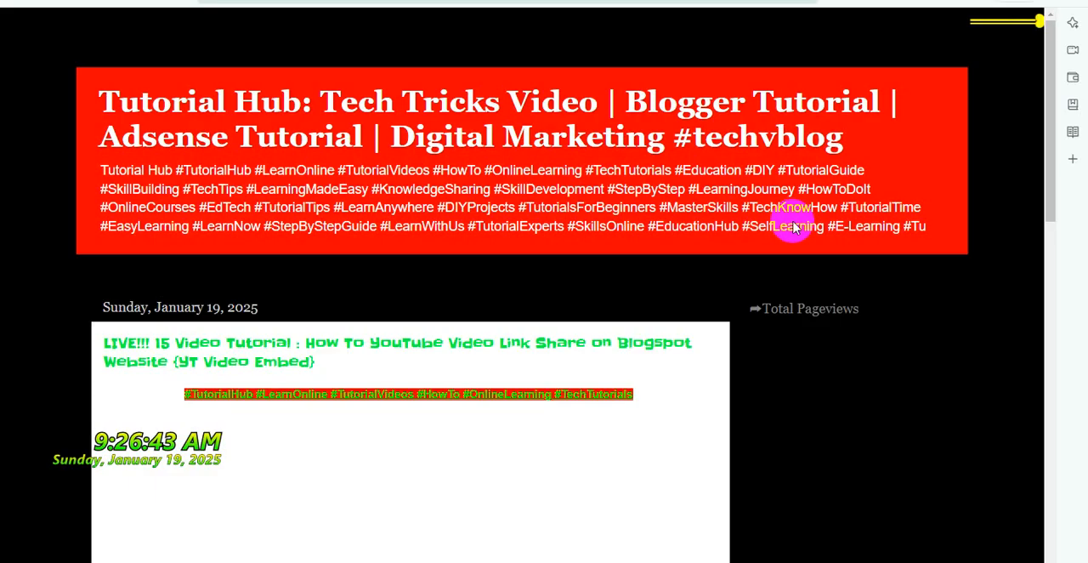
scroll(741, 315, down, 2)
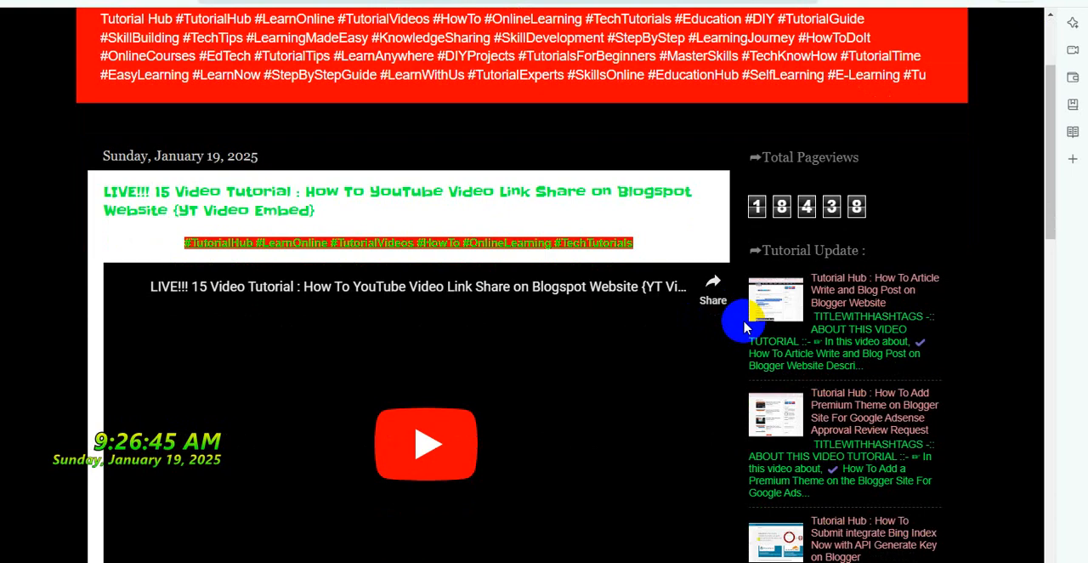
scroll(745, 324, down, 10)
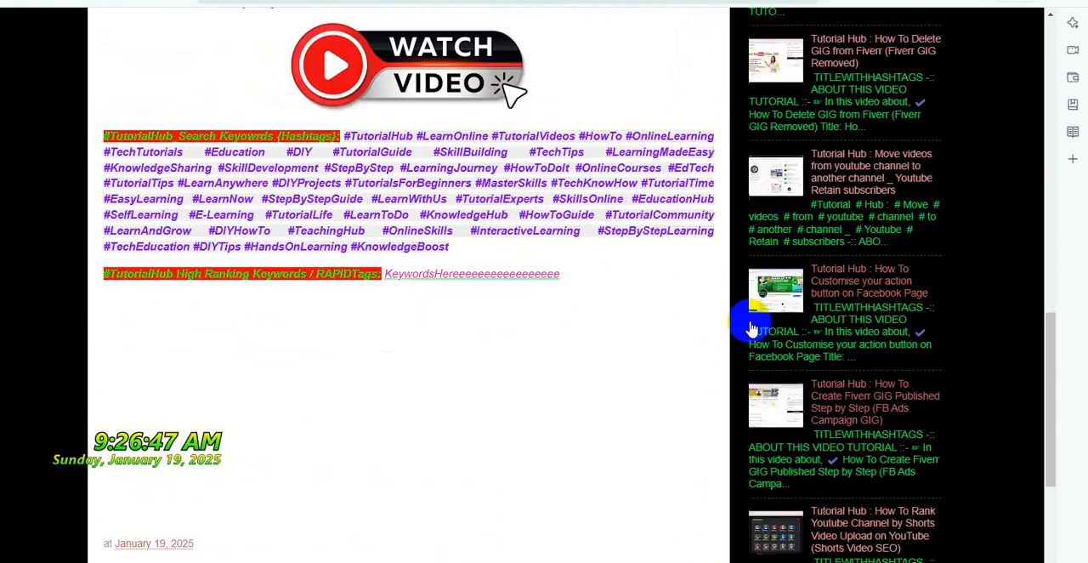
scroll(752, 320, up, 12)
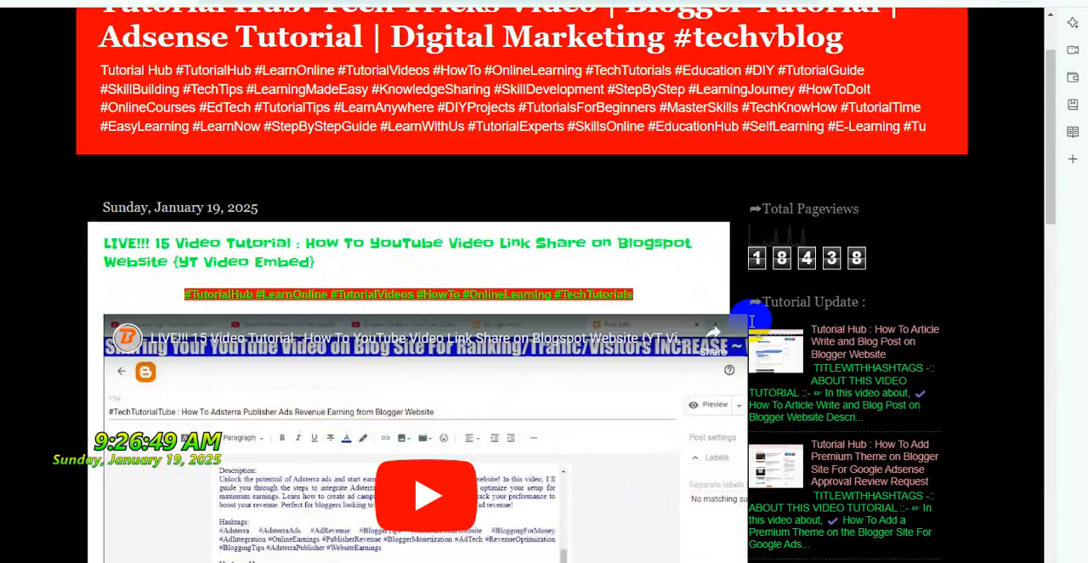
scroll(751, 321, down, 5)
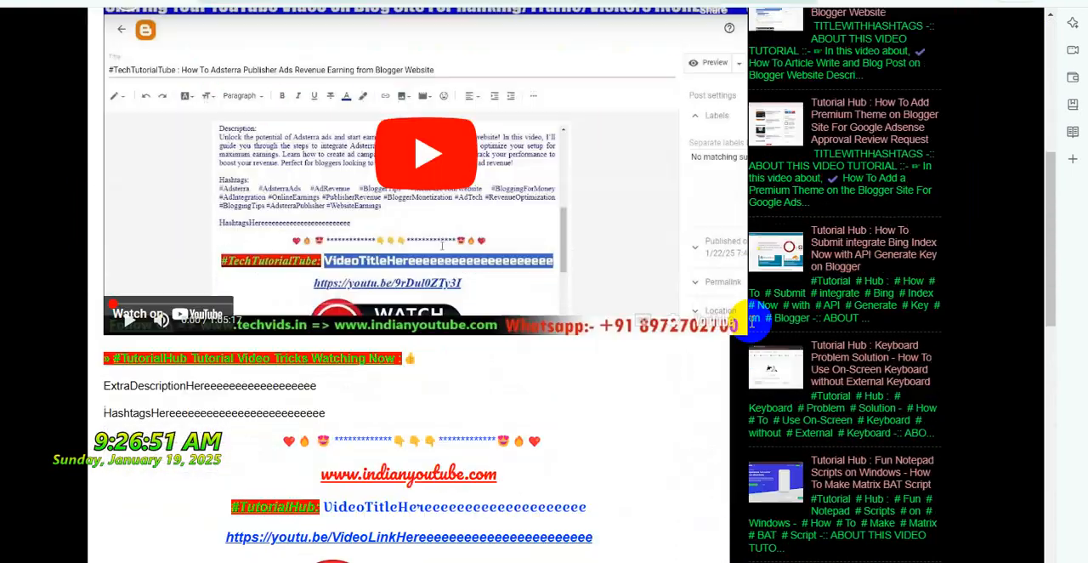